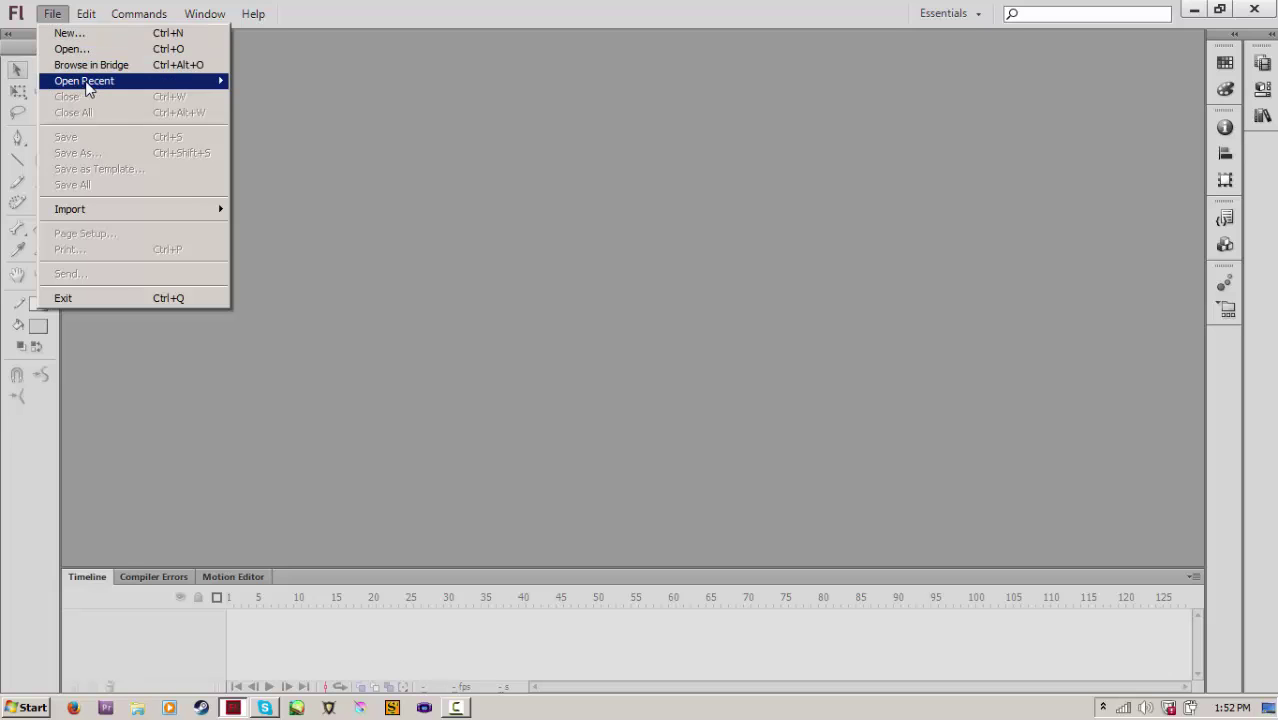
Create a new ActionScript 2.0 document and open Madness Characters.fla from the Documents library
left_click(128, 33)
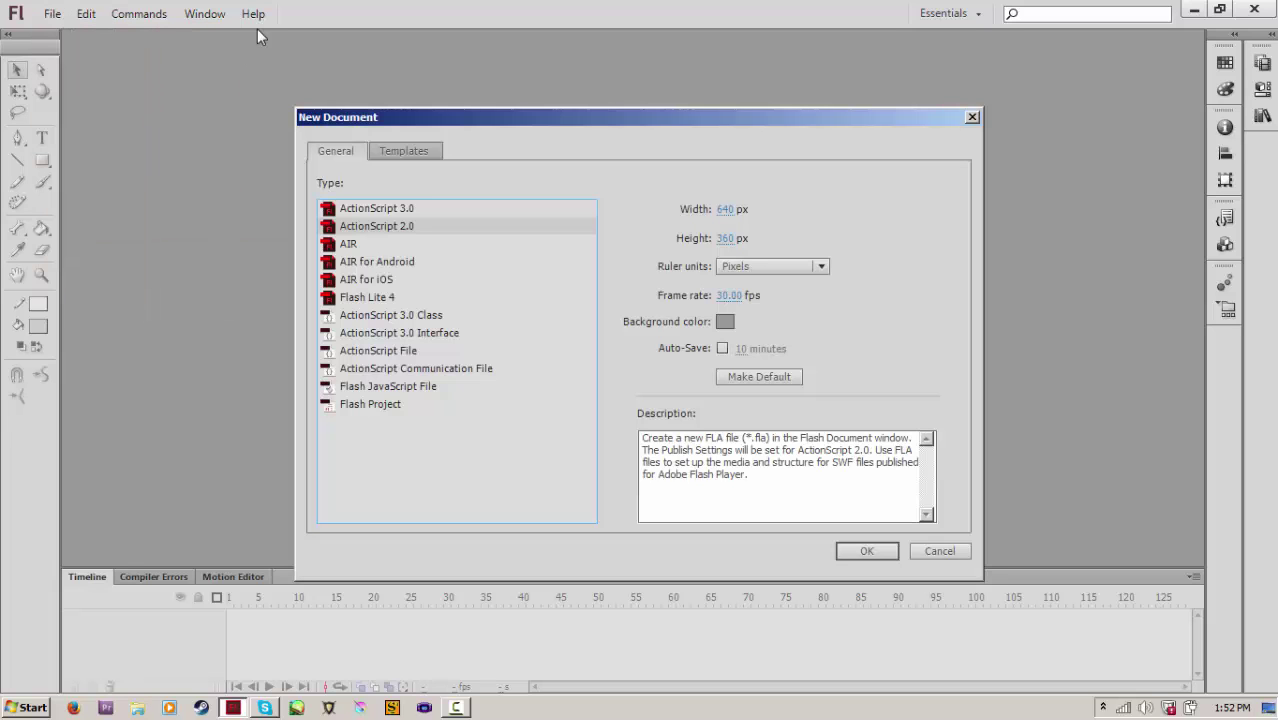
left_click(866, 551)
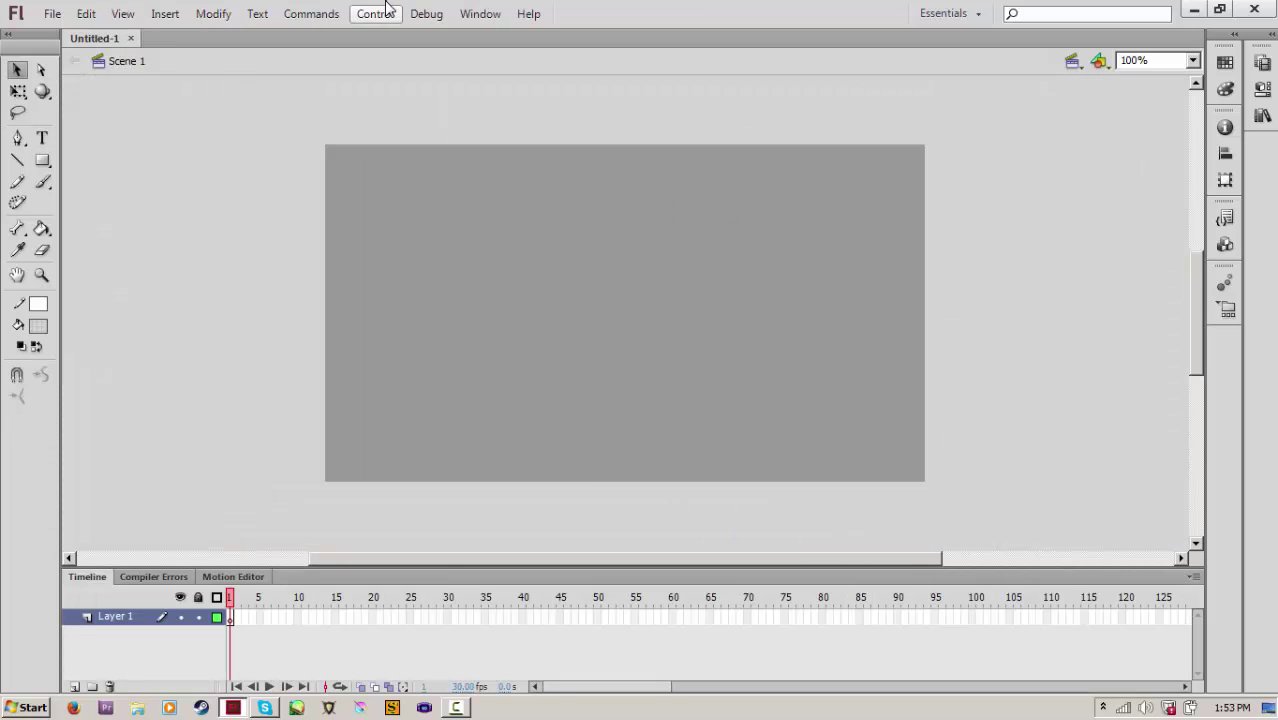
left_click(52, 13)
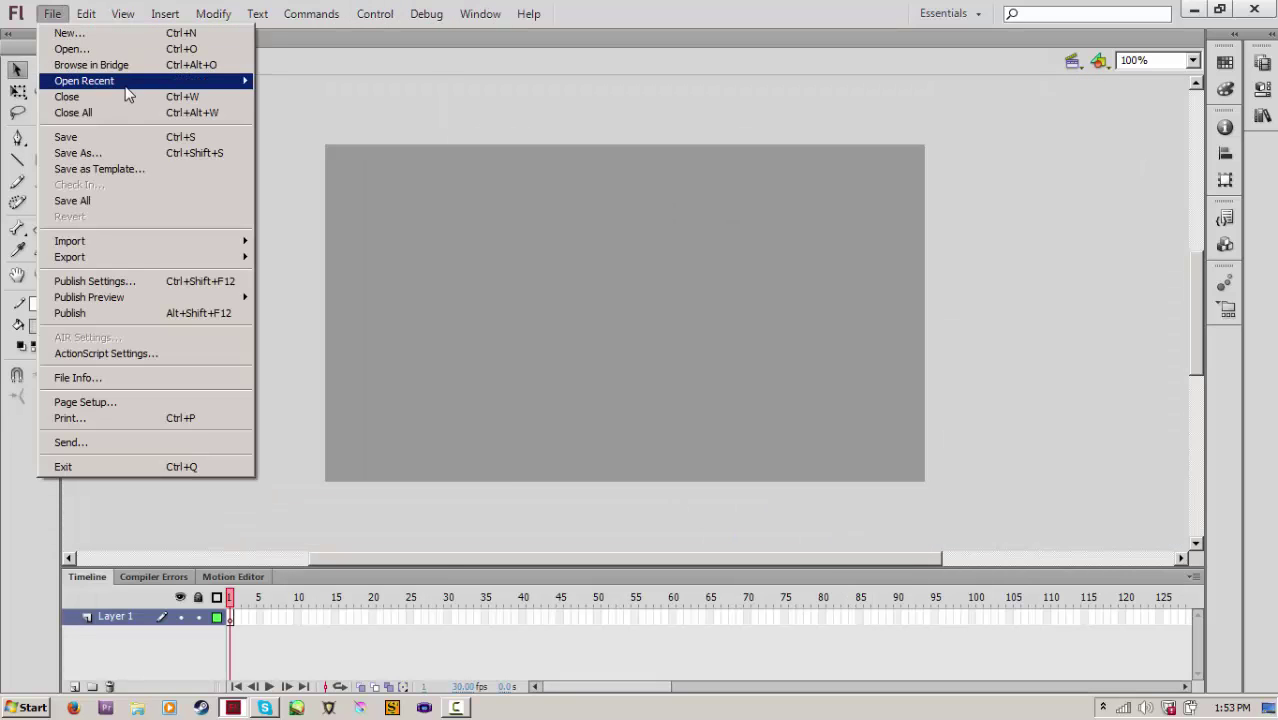
left_click(148, 50)
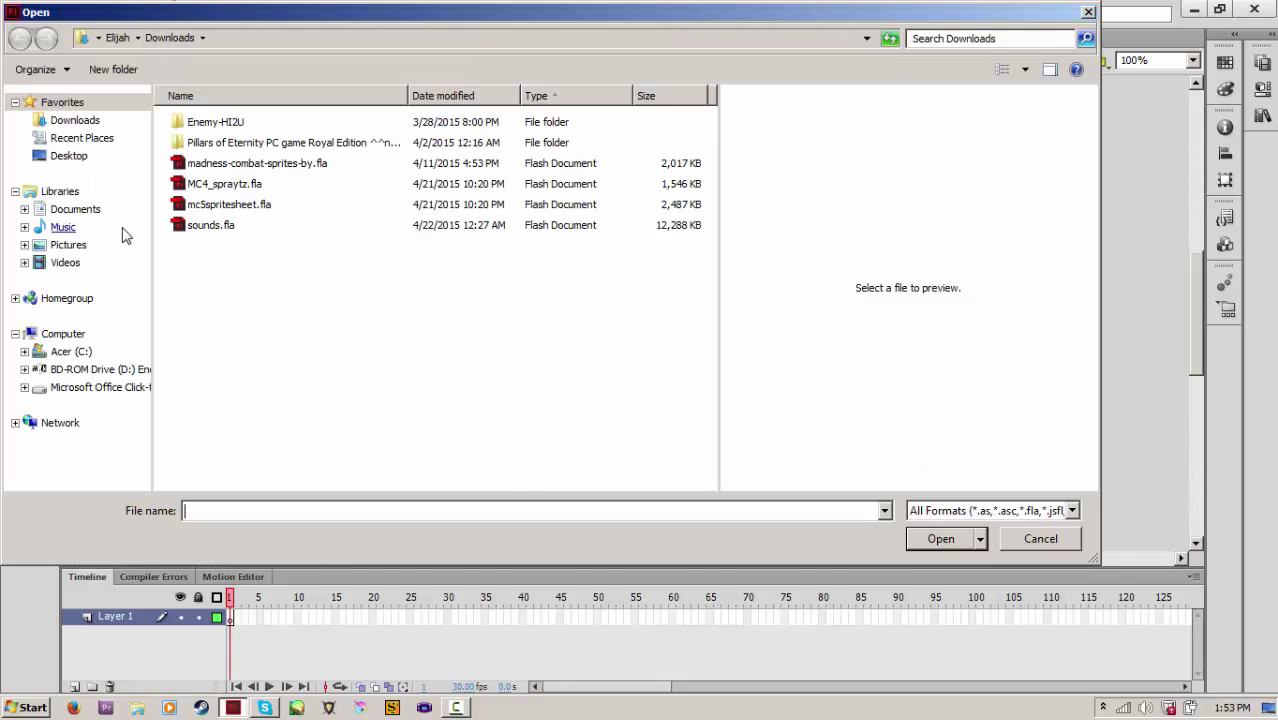
left_click(77, 210)
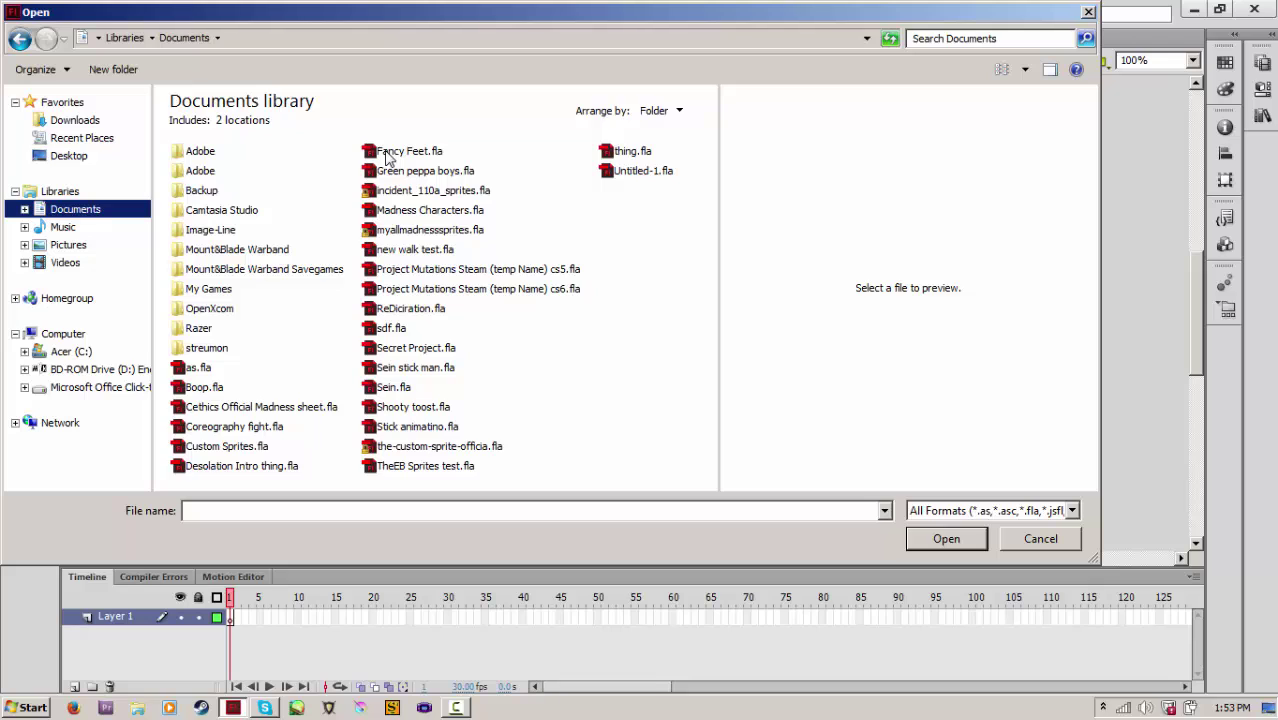
left_click(444, 212)
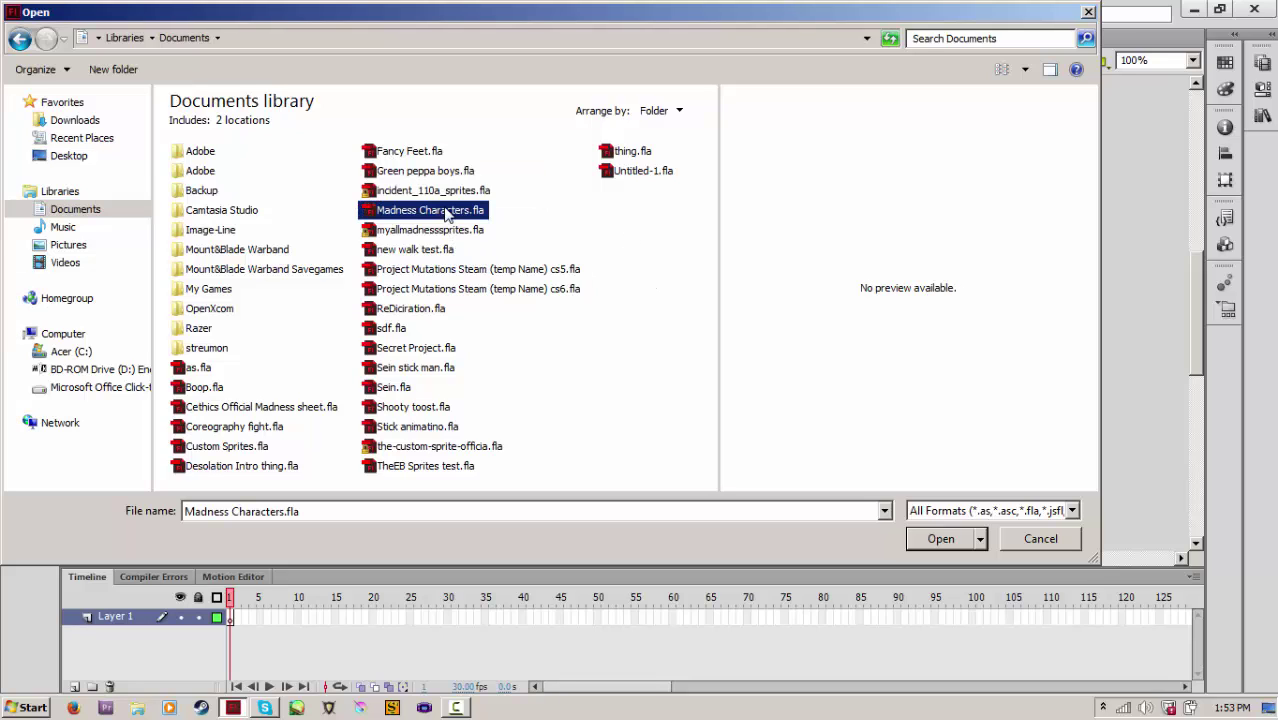
left_click(935, 538)
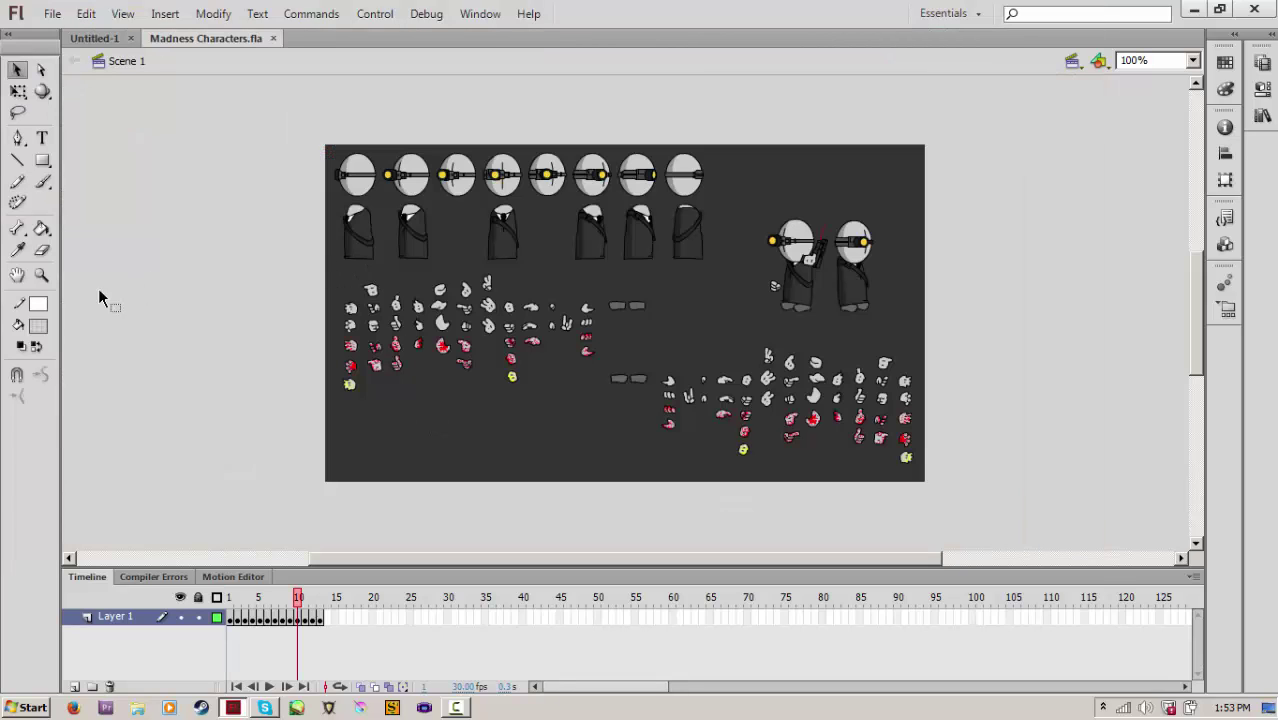
On frame 7 of the sprite sheet, move the knife-holding character's empty hand slightly higher beside the body
left_click(41, 274)
left_click_drag(326, 146, 924, 484)
left_click(18, 90)
left_click_drag(100, 114, 156, 234)
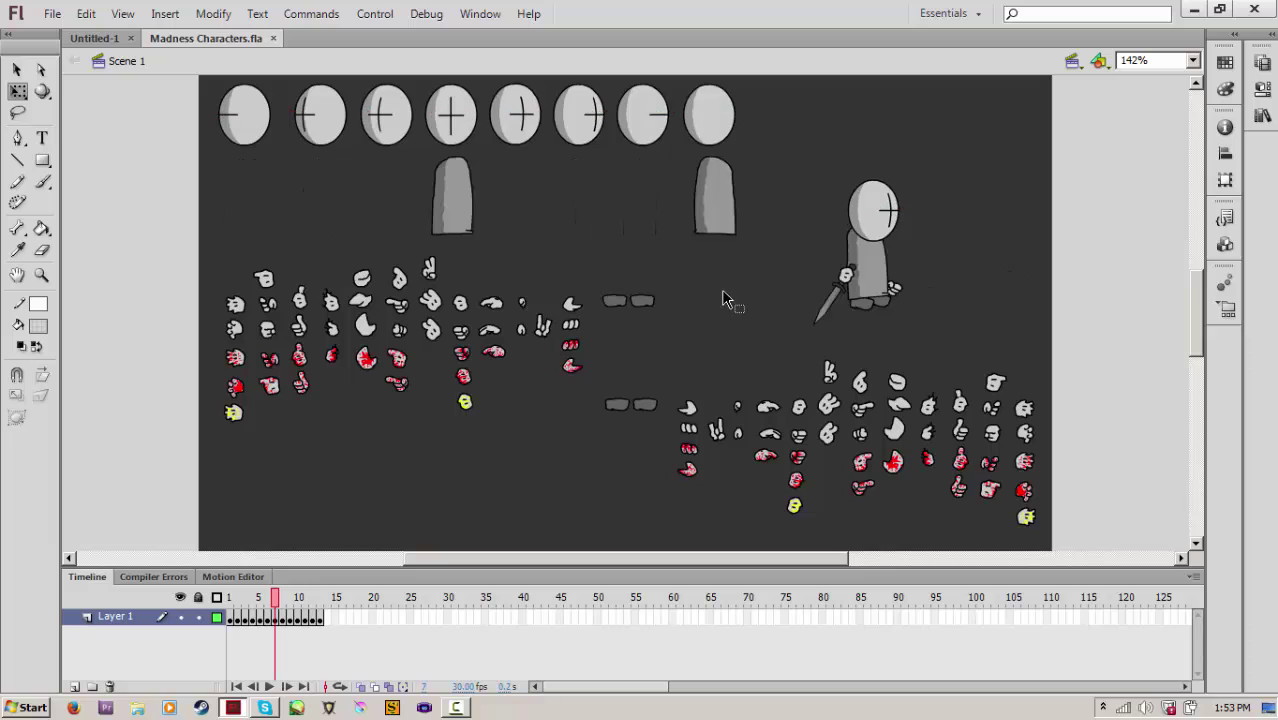
left_click(834, 301)
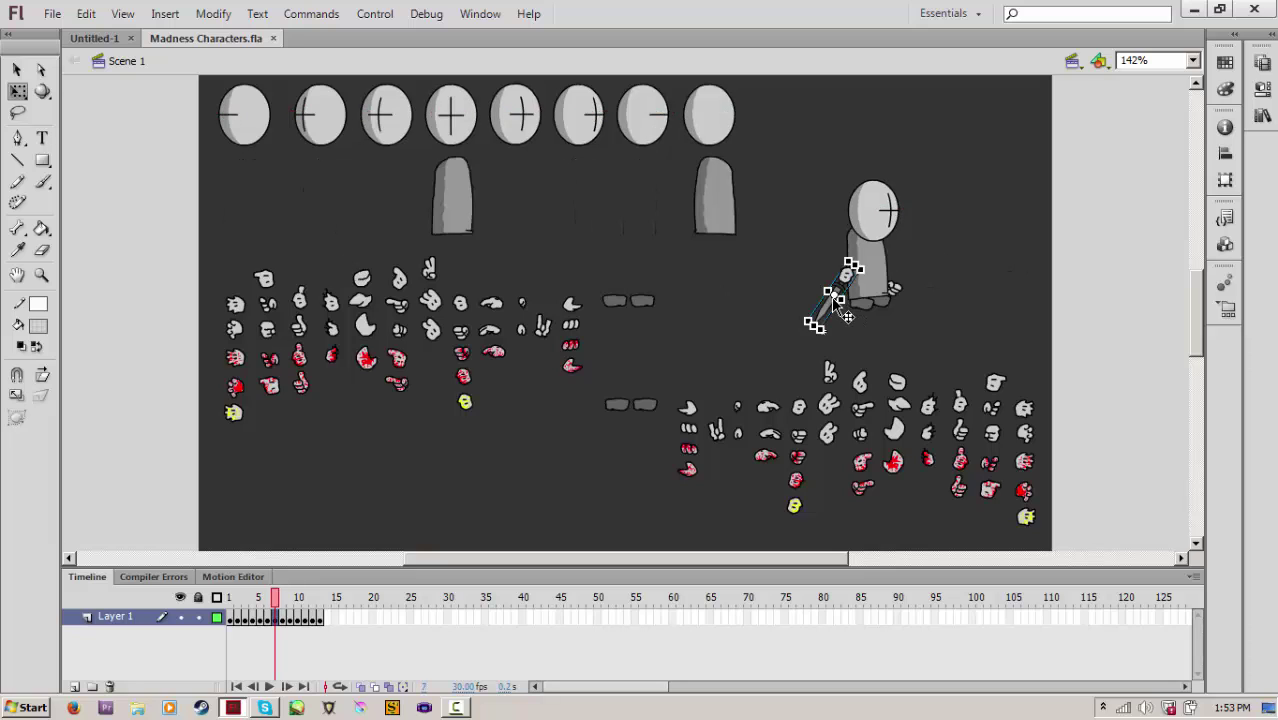
left_click(842, 315)
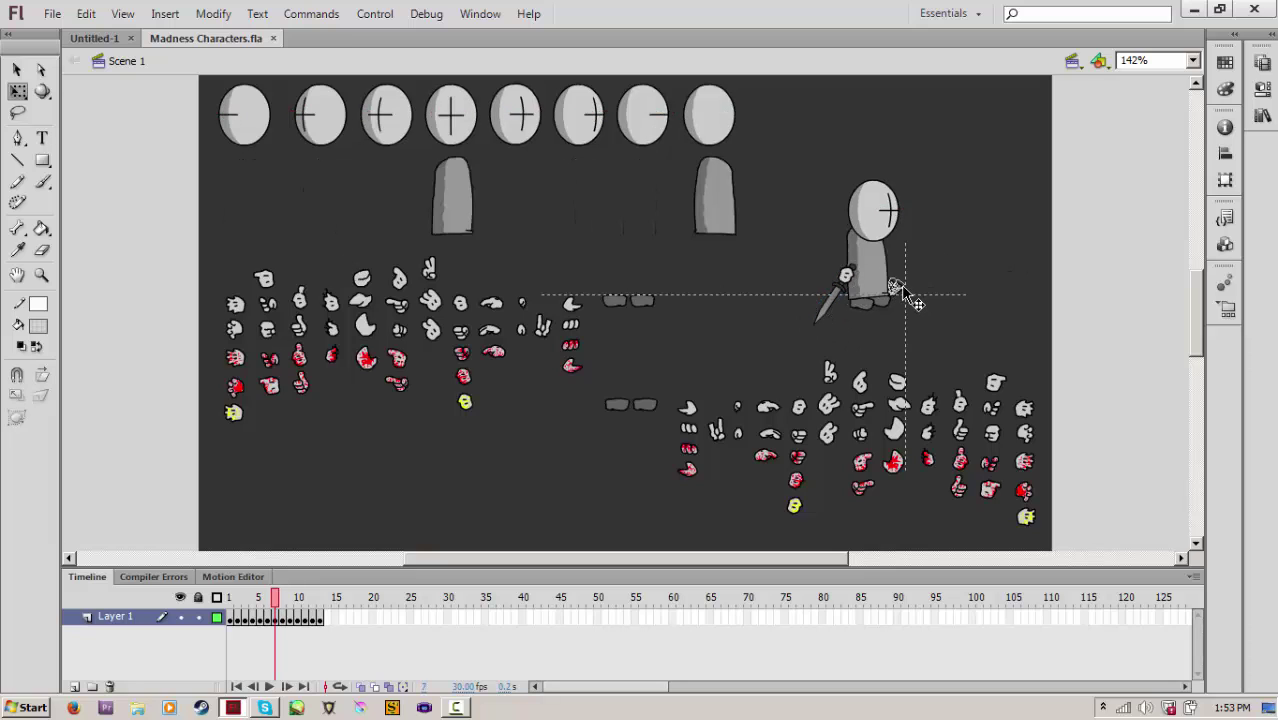
mouse_move(903, 293)
left_mouse_down()
mouse_move(914, 258)
mouse_move(908, 271)
left_mouse_up()
left_click(926, 263)
left_click_drag(899, 278, 891, 286)
Copy the assembled grey character's head, body, hands and feet without the knife and paste them into the Untitled-1 document
left_click(874, 307)
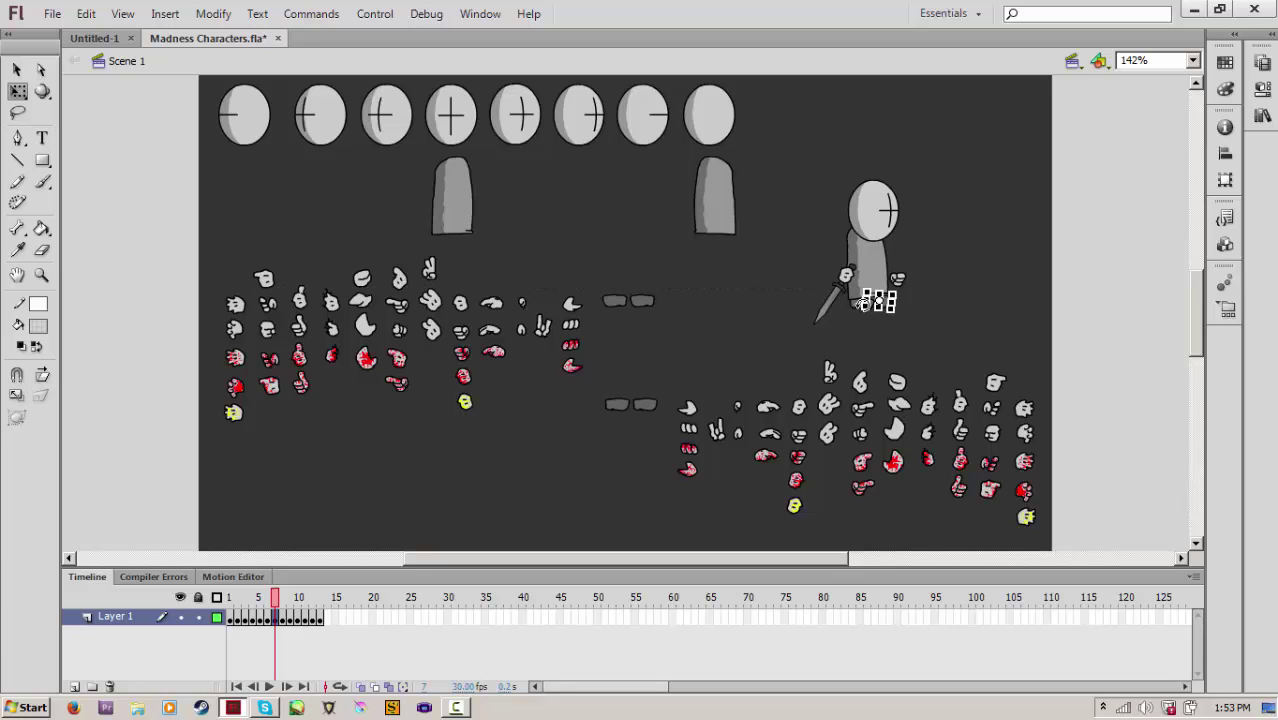
left_click(857, 307, "shift")
left_click_drag(915, 320, 826, 174)
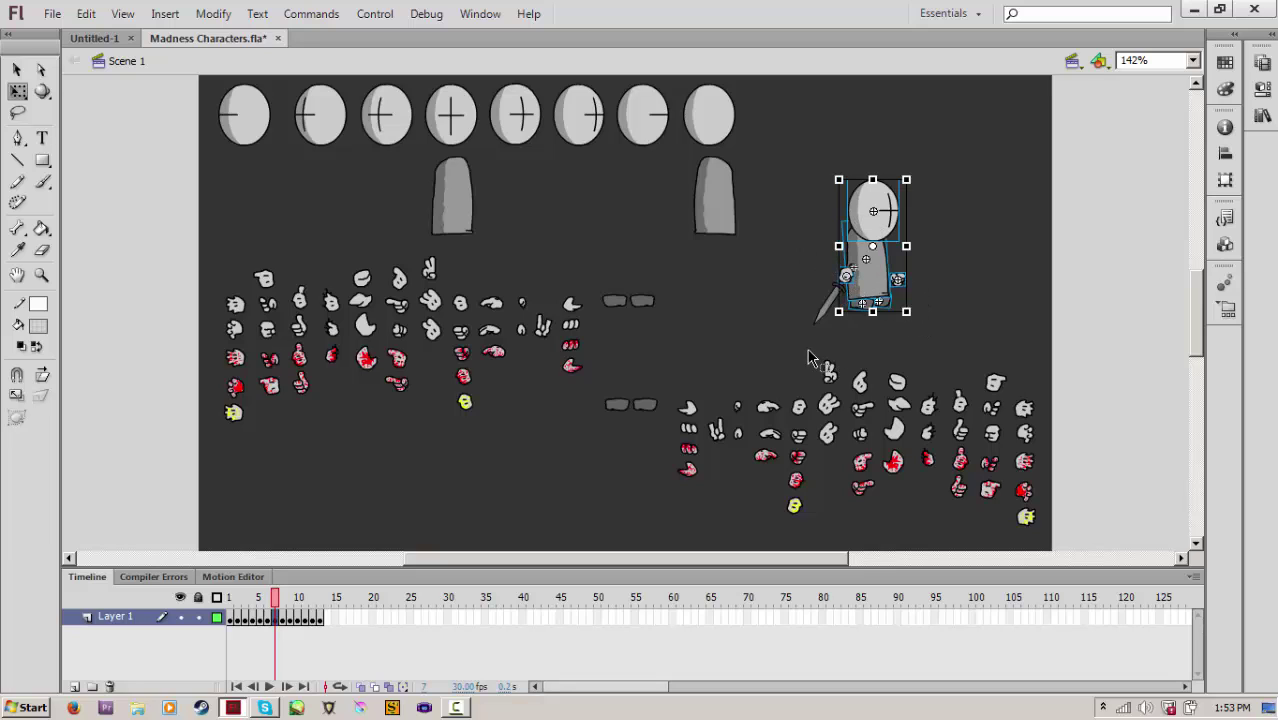
left_click(585, 263)
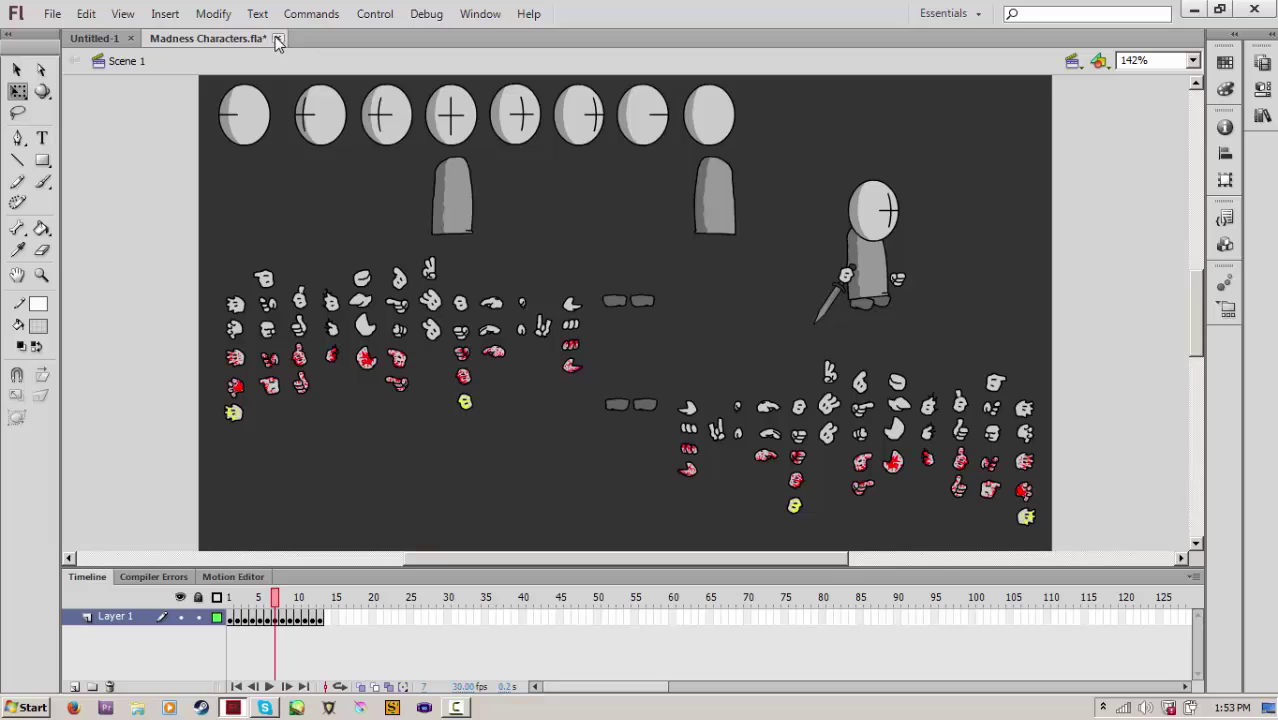
left_click(95, 38)
right_click(492, 206)
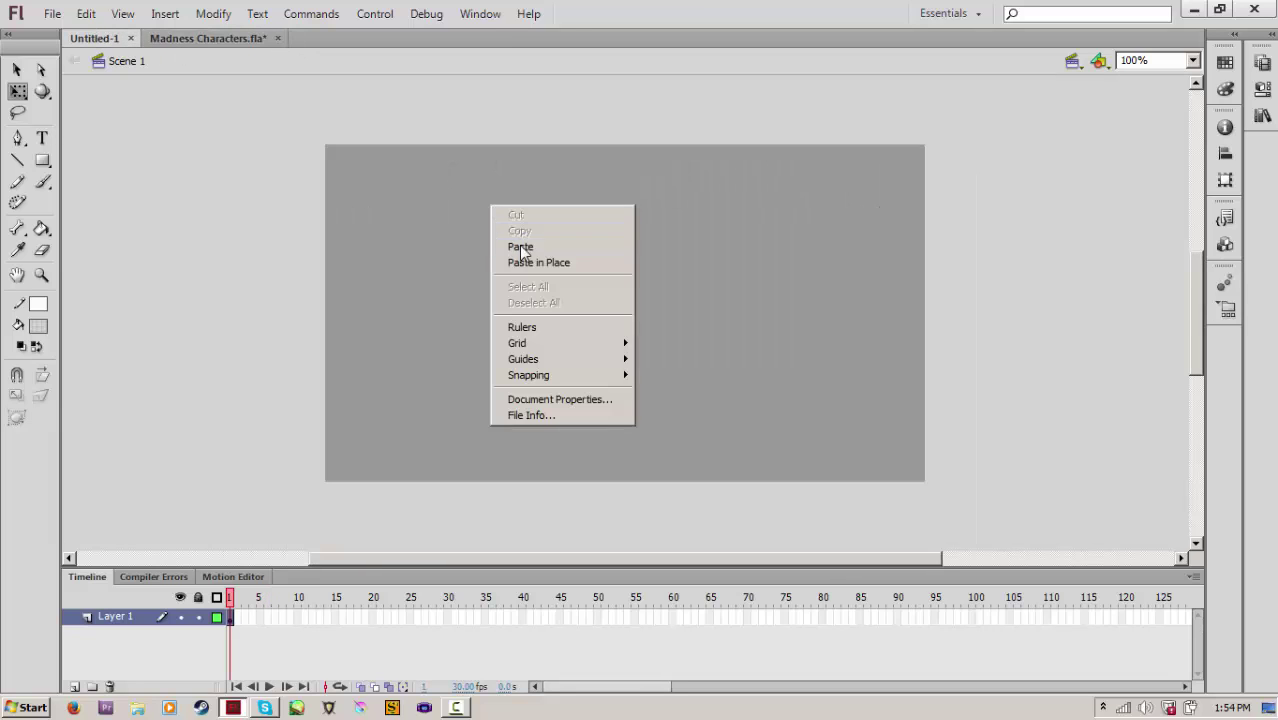
left_click(517, 246)
Move the pasted character's back hand outward so it sits clear of the body's shaded edge
left_click(41, 274)
left_click(689, 323)
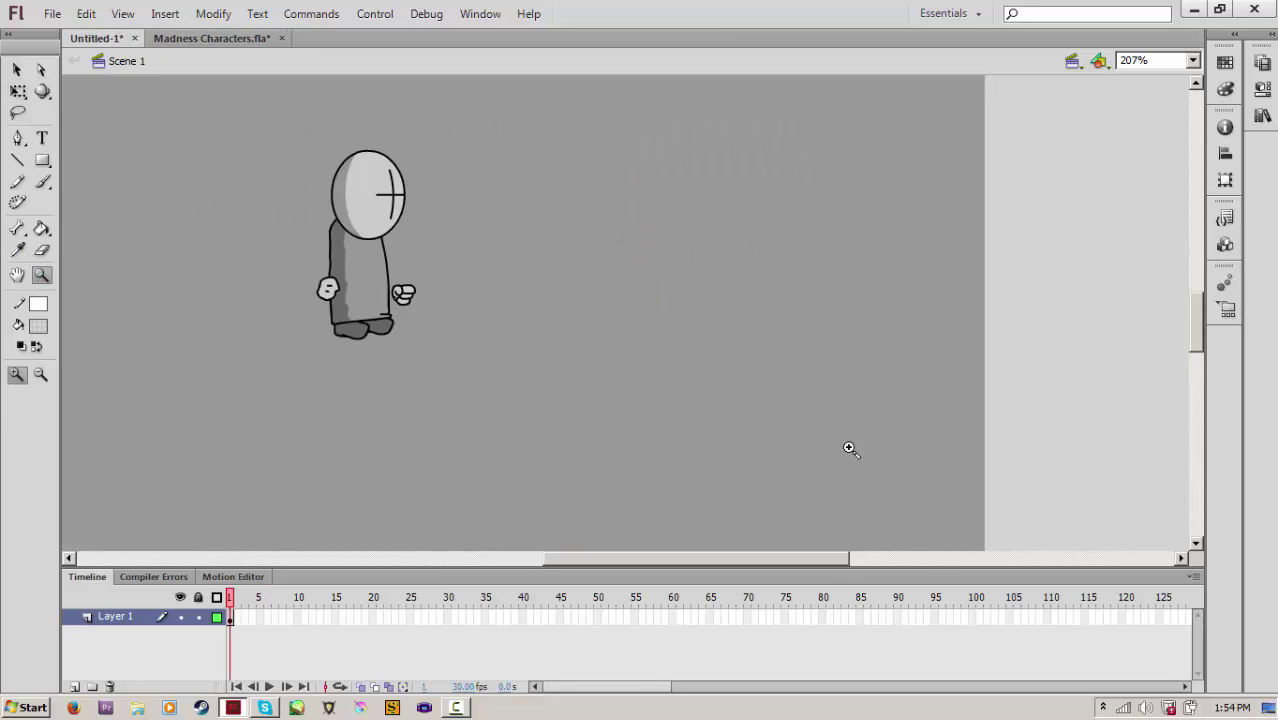
left_click_drag(203, 136, 305, 177)
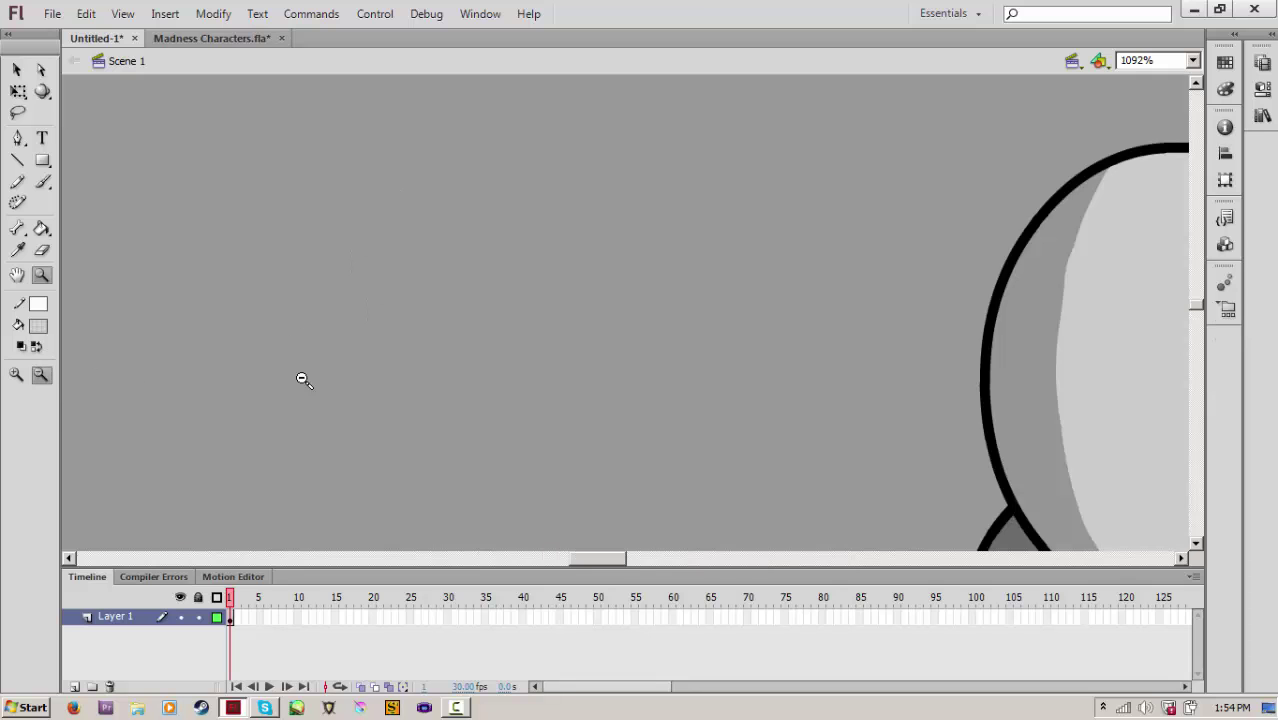
left_click(302, 379, "alt")
left_click_drag(625, 558, 653, 499)
left_click(650, 485, "alt")
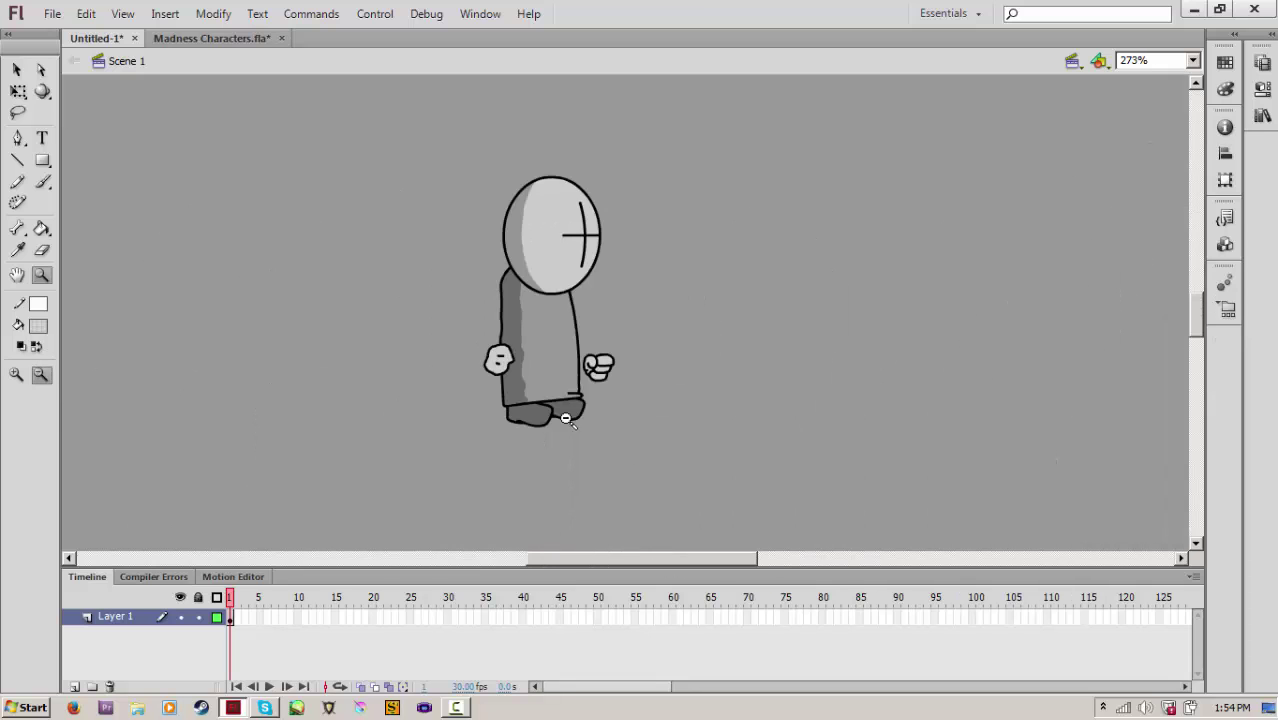
left_click(18, 91)
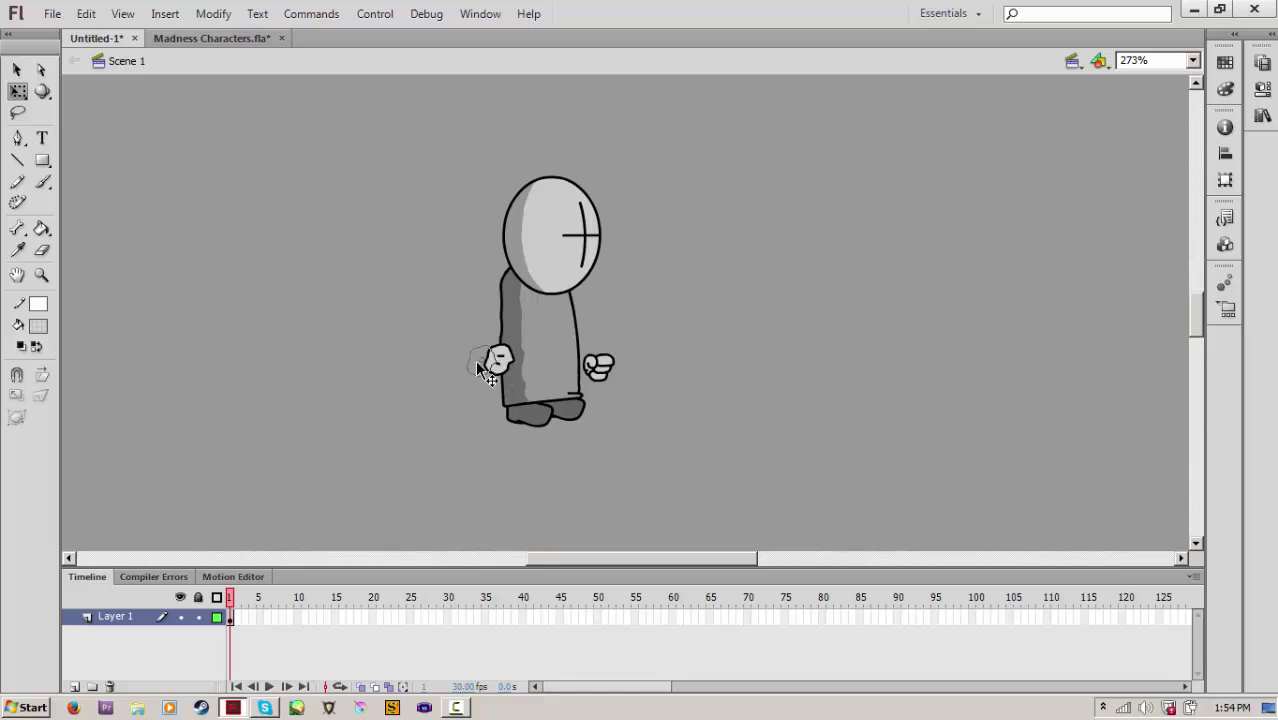
left_click_drag(477, 365, 478, 368)
left_click(702, 444)
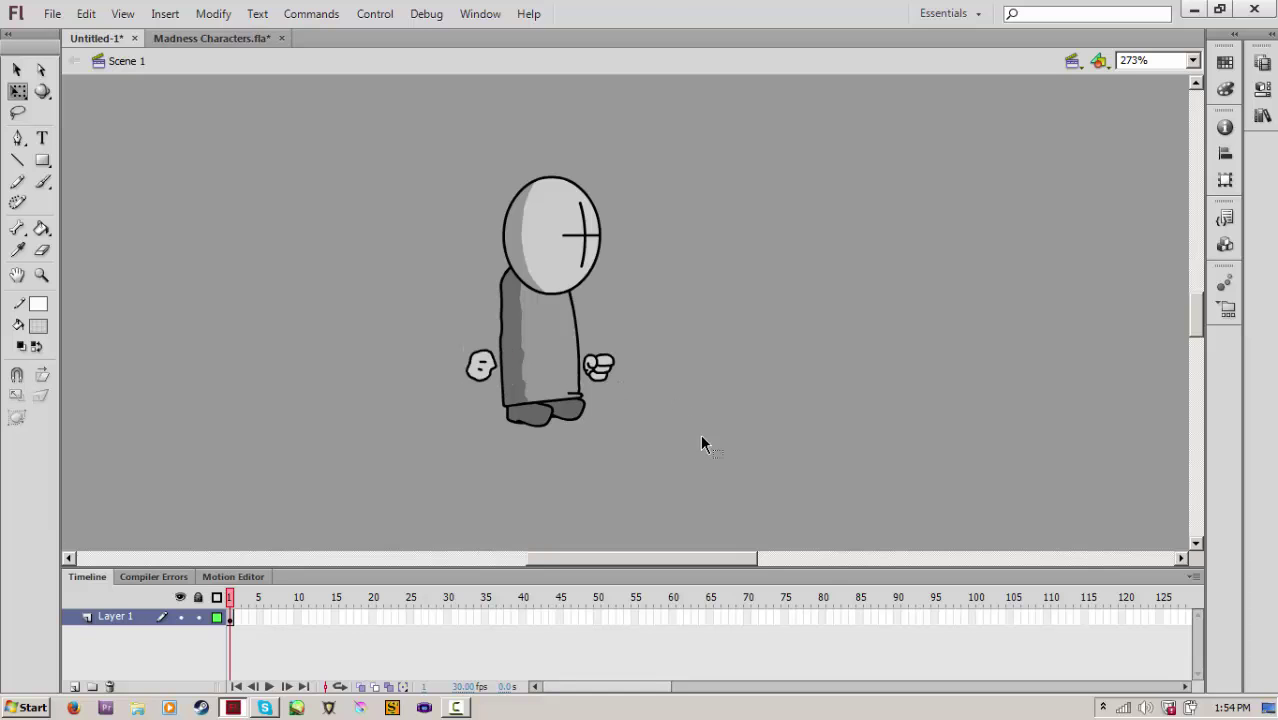
Select all of the character's parts and distribute them to separate layers
left_click_drag(540, 405, 543, 404)
left_click(543, 404)
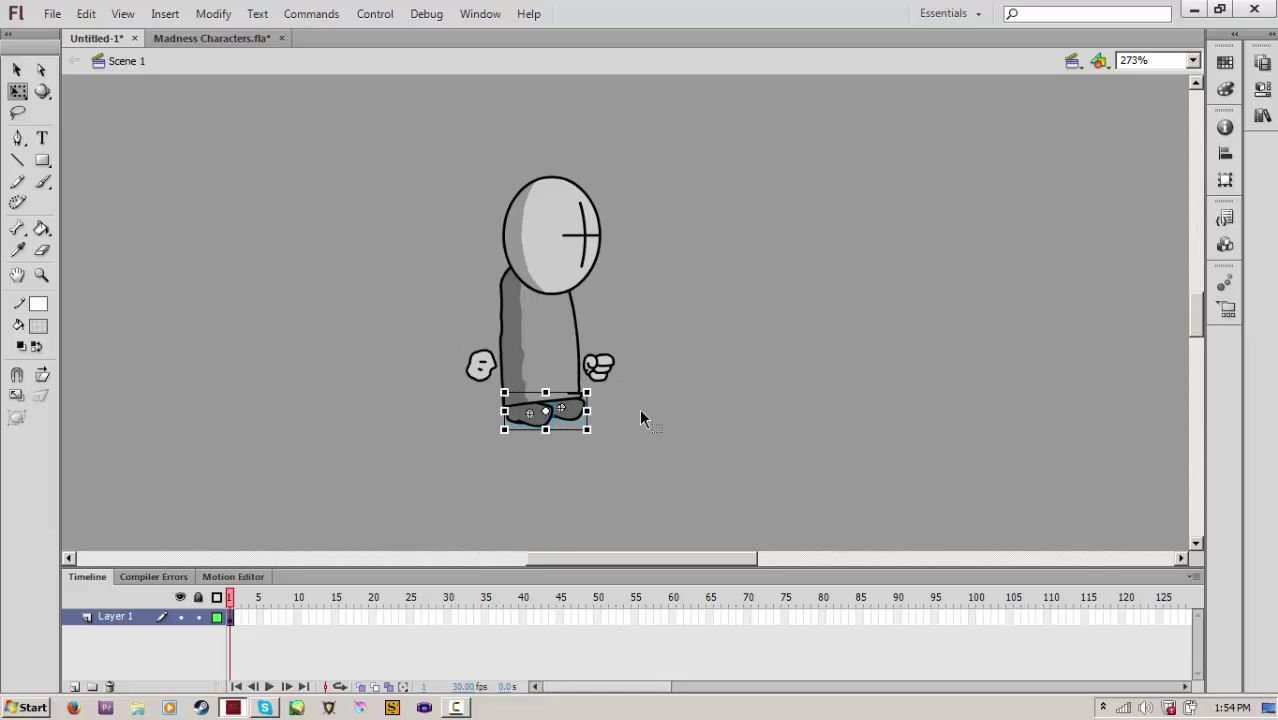
left_click(641, 418)
left_click_drag(787, 461, 399, 236)
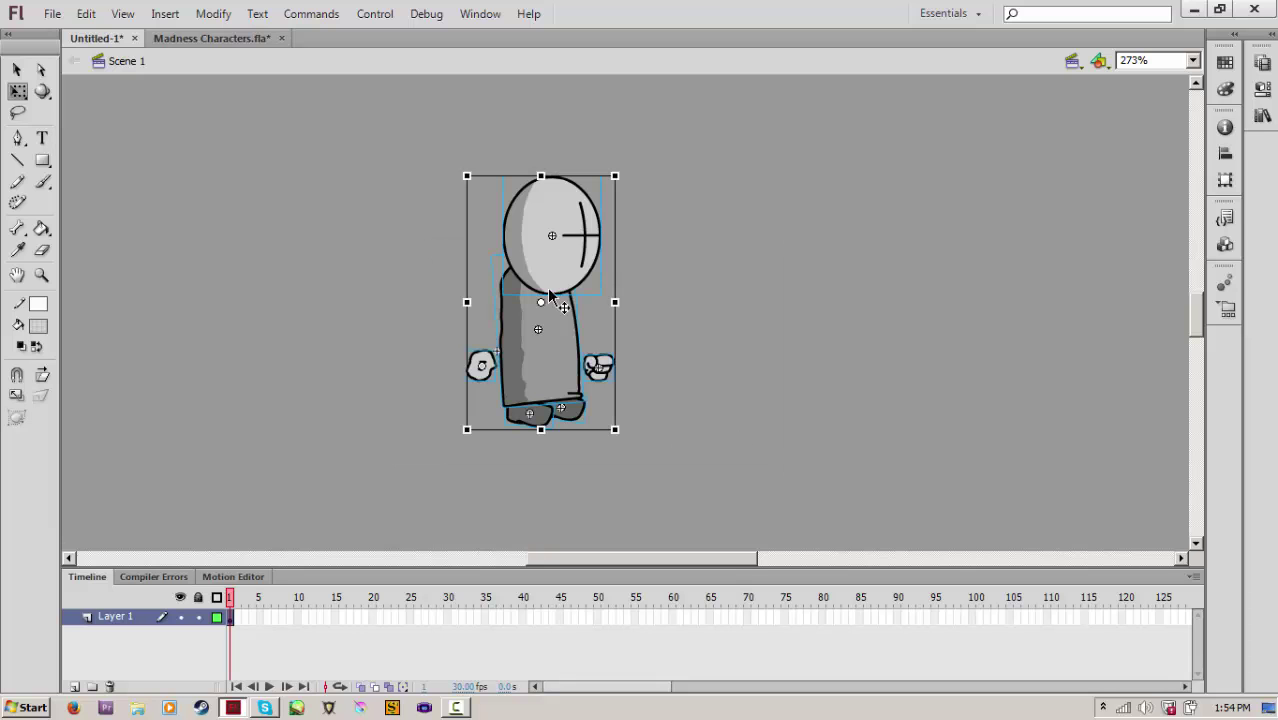
right_click(539, 320)
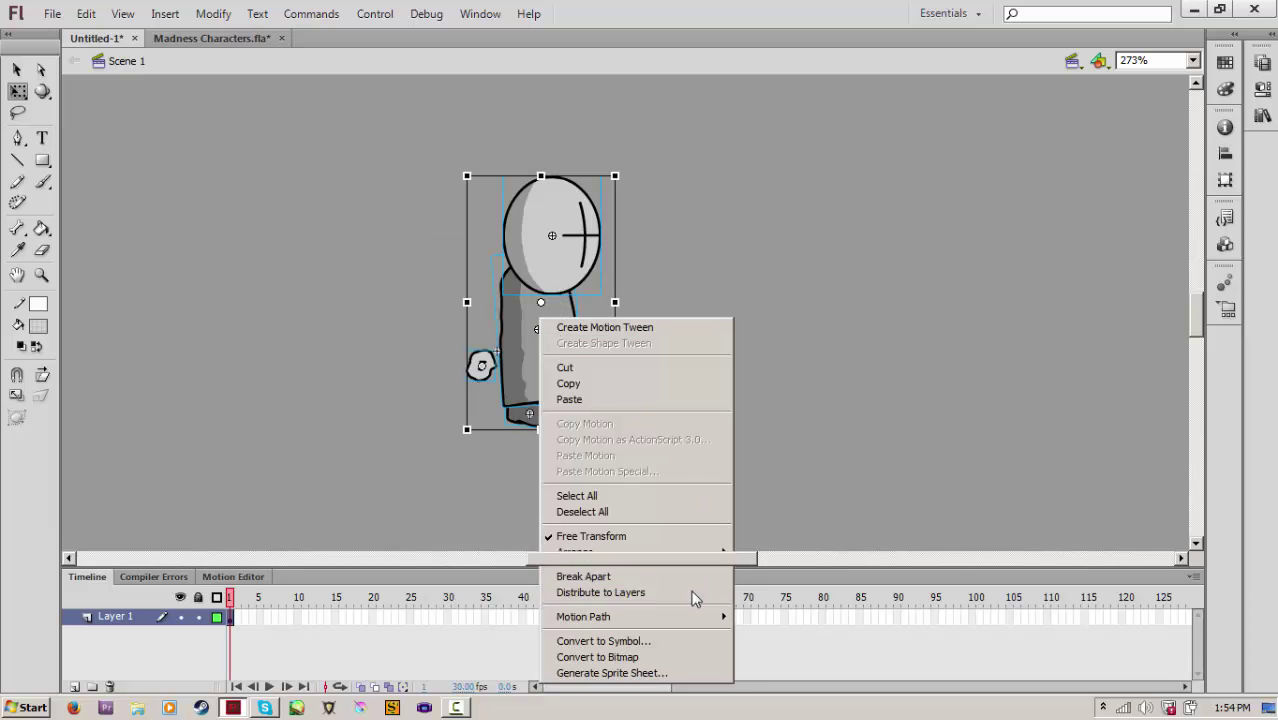
left_click(693, 593)
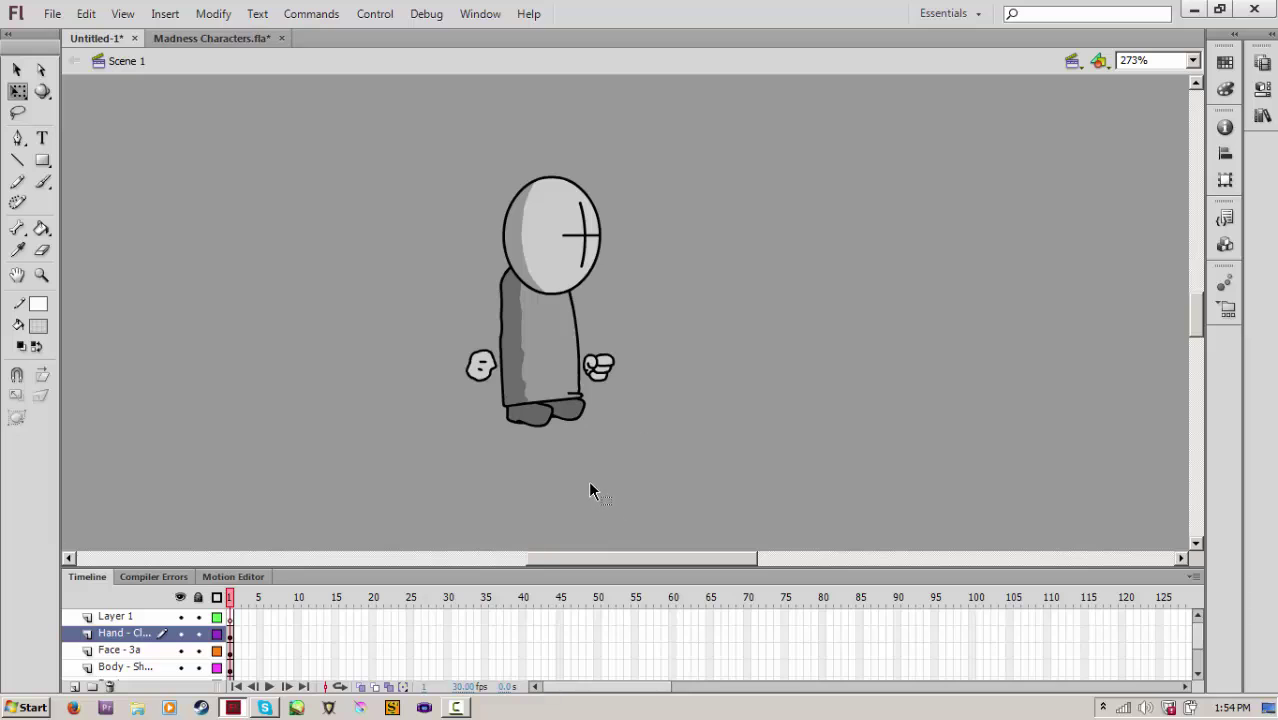
Hide both Foot layers so only the head, body and hands show on the stage
scroll(190, 645, "down", 1)
left_click(180, 650)
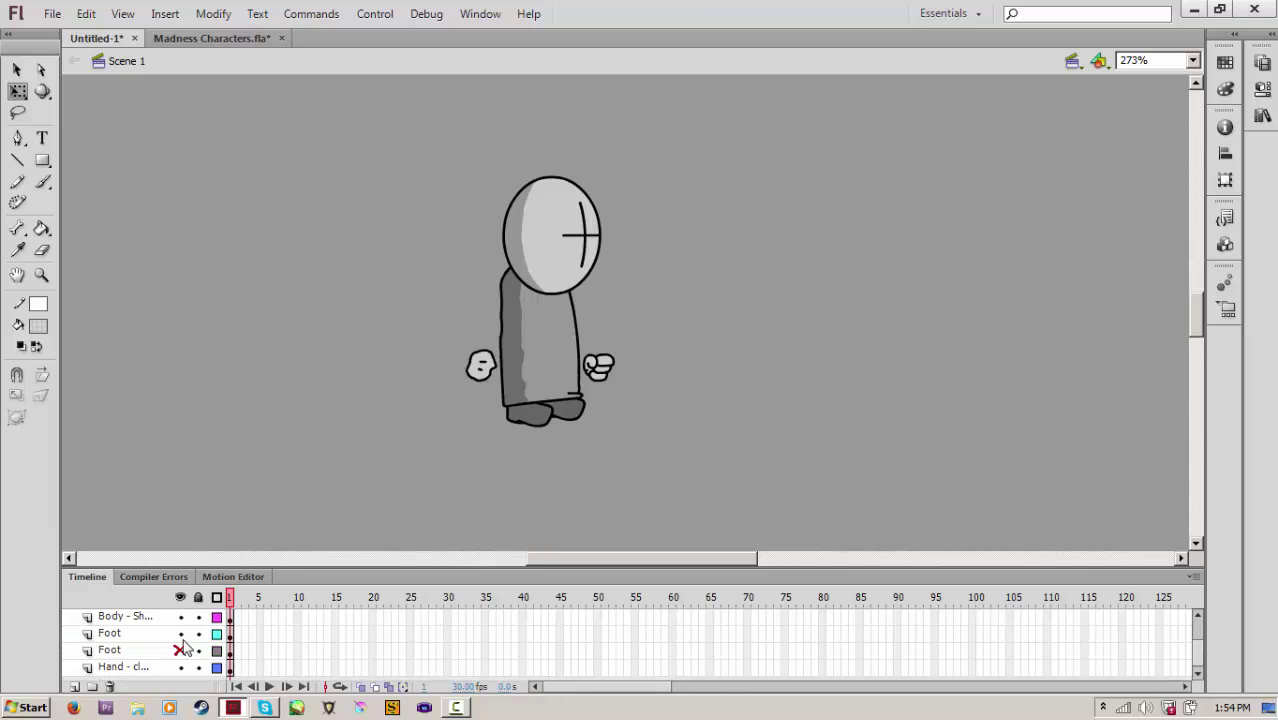
left_click(180, 633)
key("ctrl+a")
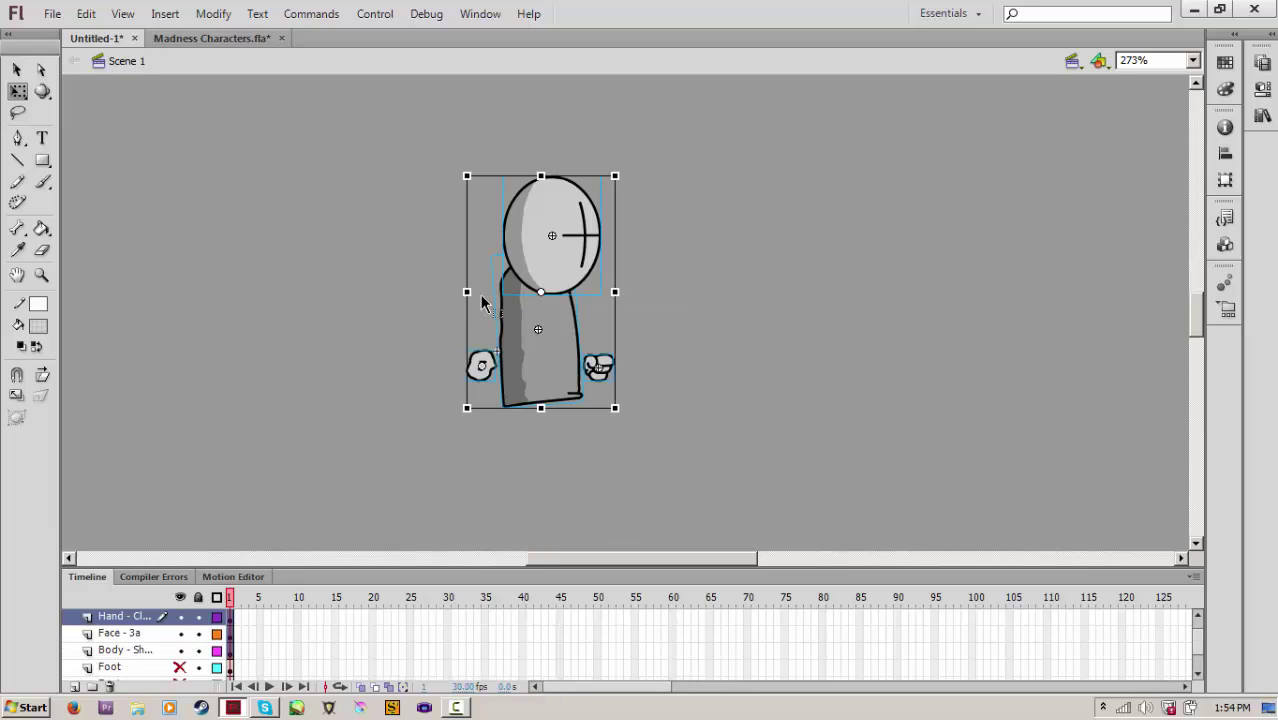
left_click(670, 520)
left_click_drag(658, 558, 677, 514)
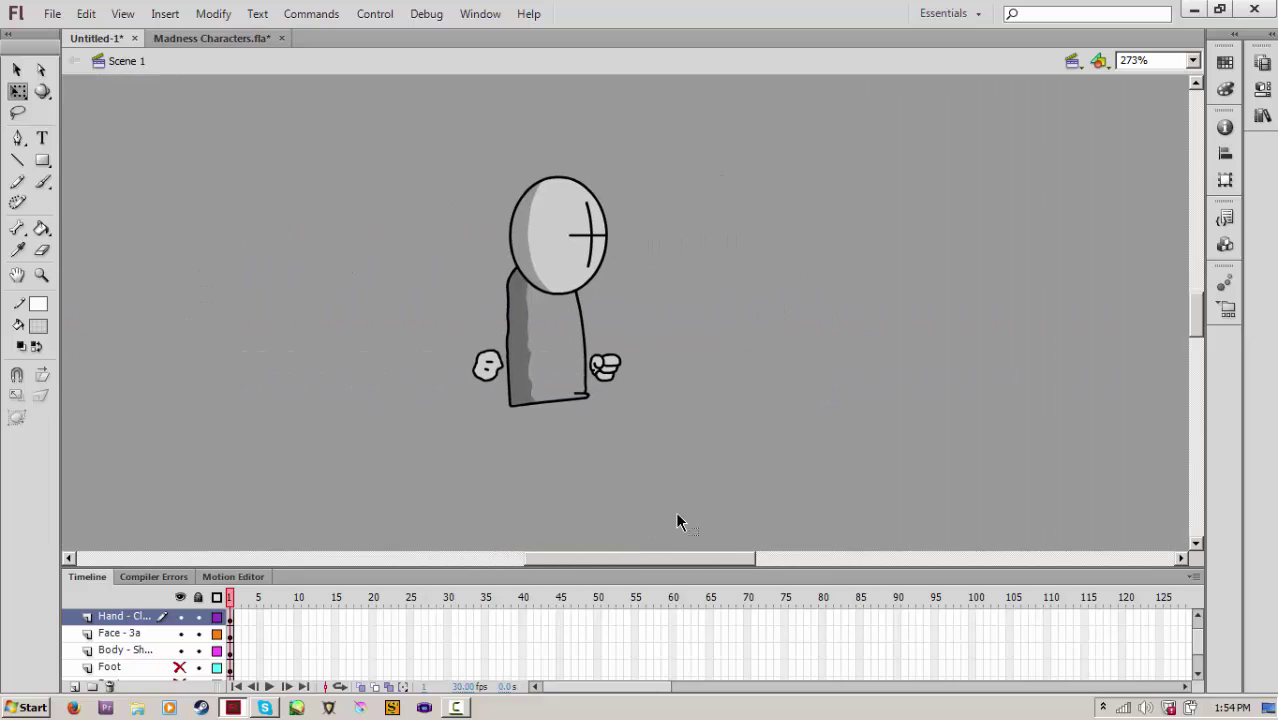
With onion skinning on, add a body keyframe at frame 2 and shift the body very slightly to the right
left_click(568, 399)
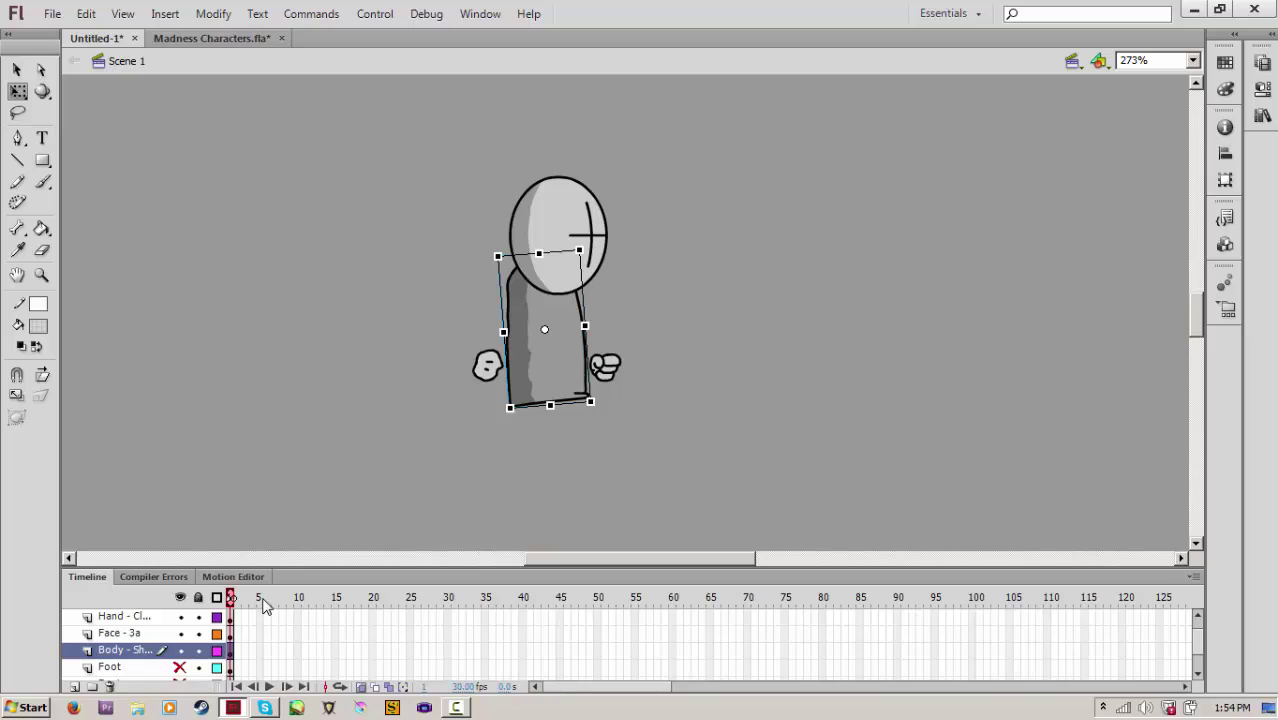
left_click(41, 274)
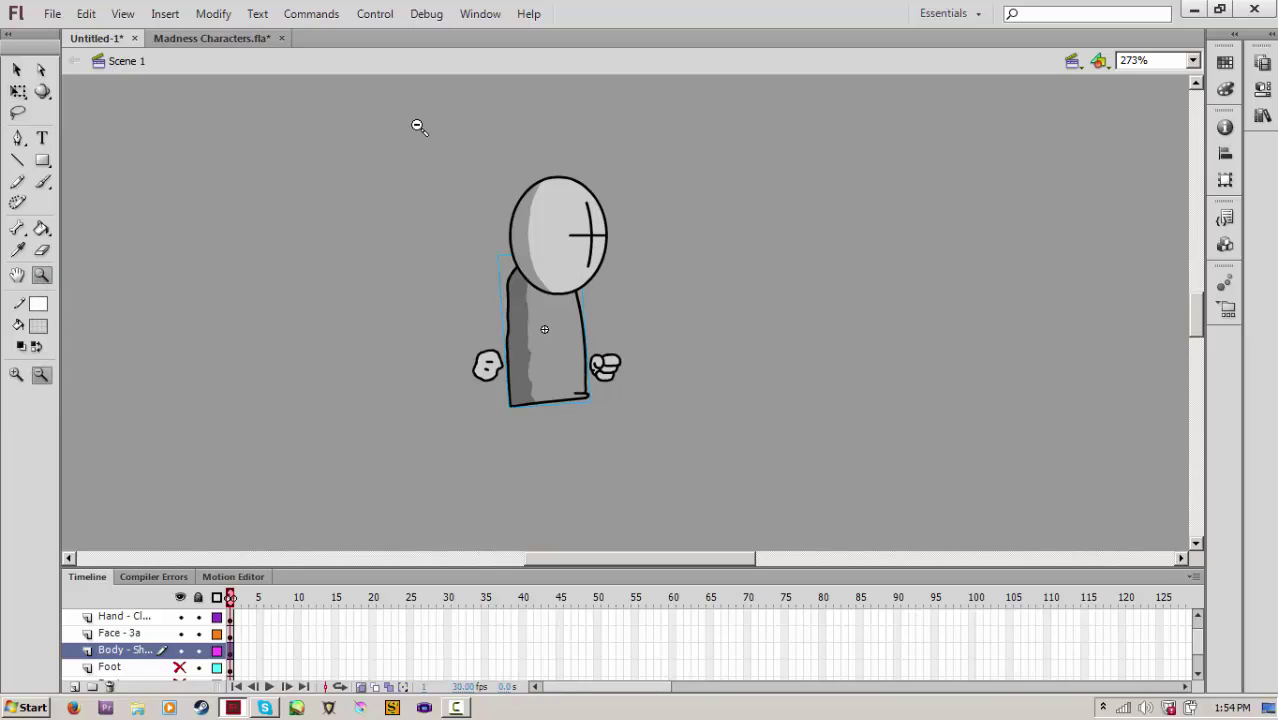
left_click_drag(416, 125, 848, 445)
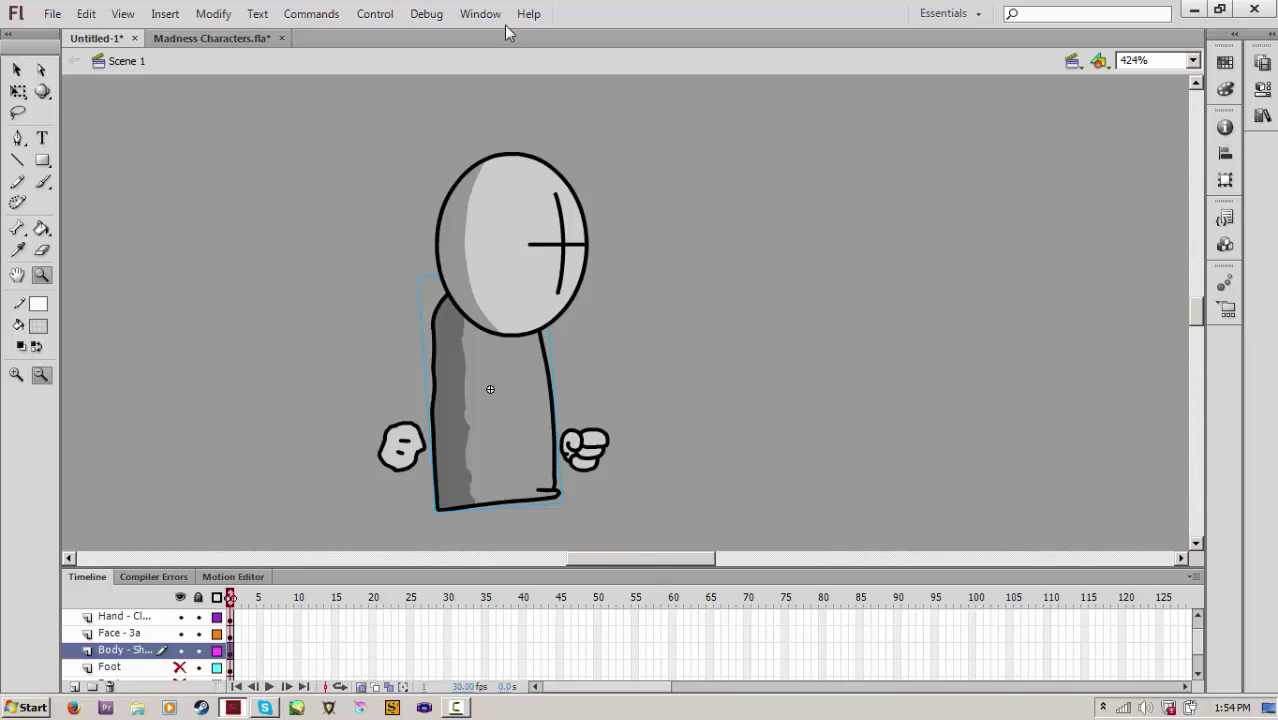
left_click(18, 91)
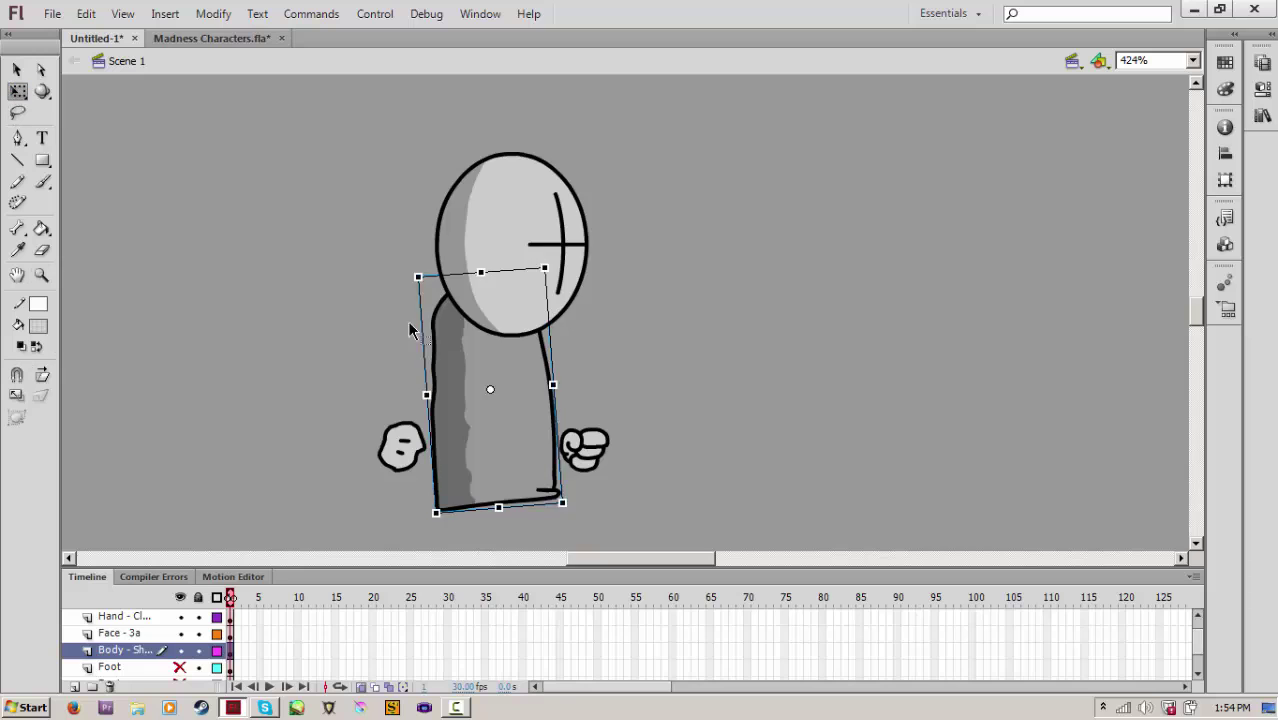
scroll(447, 347, "down", 3)
key("F5")
key("F6")
left_click_drag(459, 350, 461, 352)
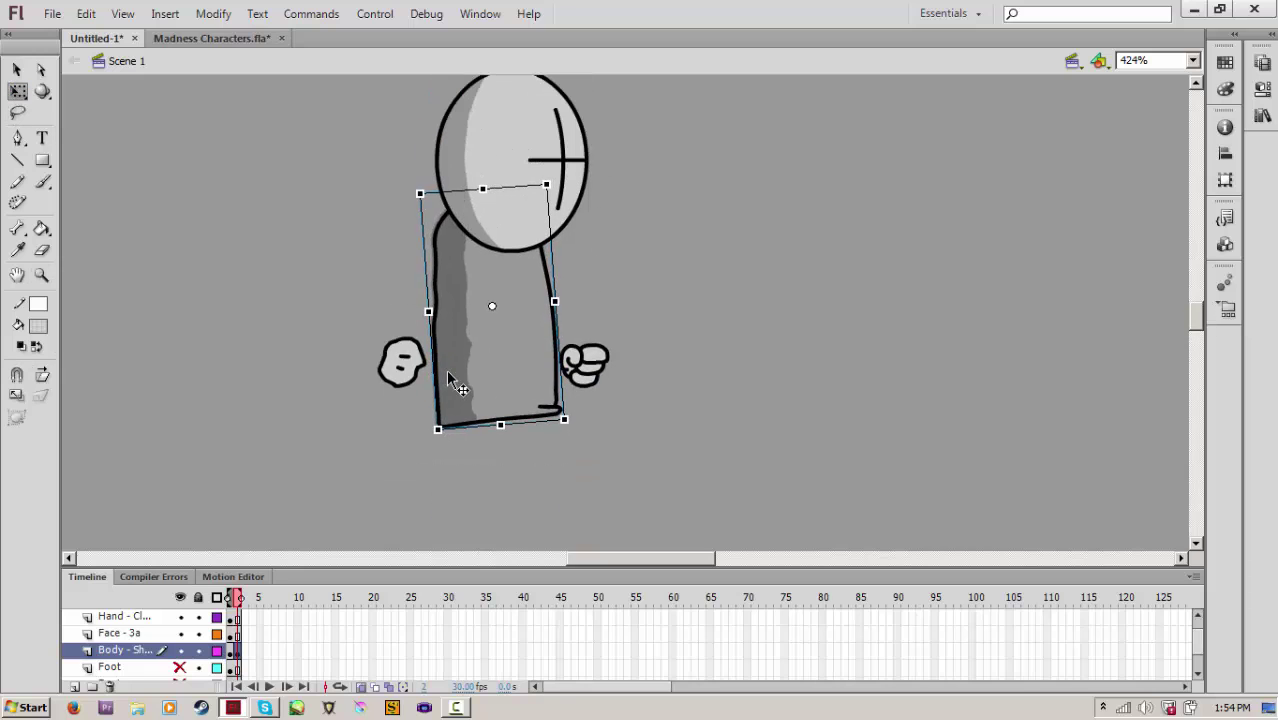
Add body keyframes at frames 3 and 4, nudging the body further right and slightly up
key("F6")
key("Right")
key("Right")
key("Right")
key("F5")
key("F6")
key("Right")
key("Right")
key("Right")
key("Right")
key("Right")
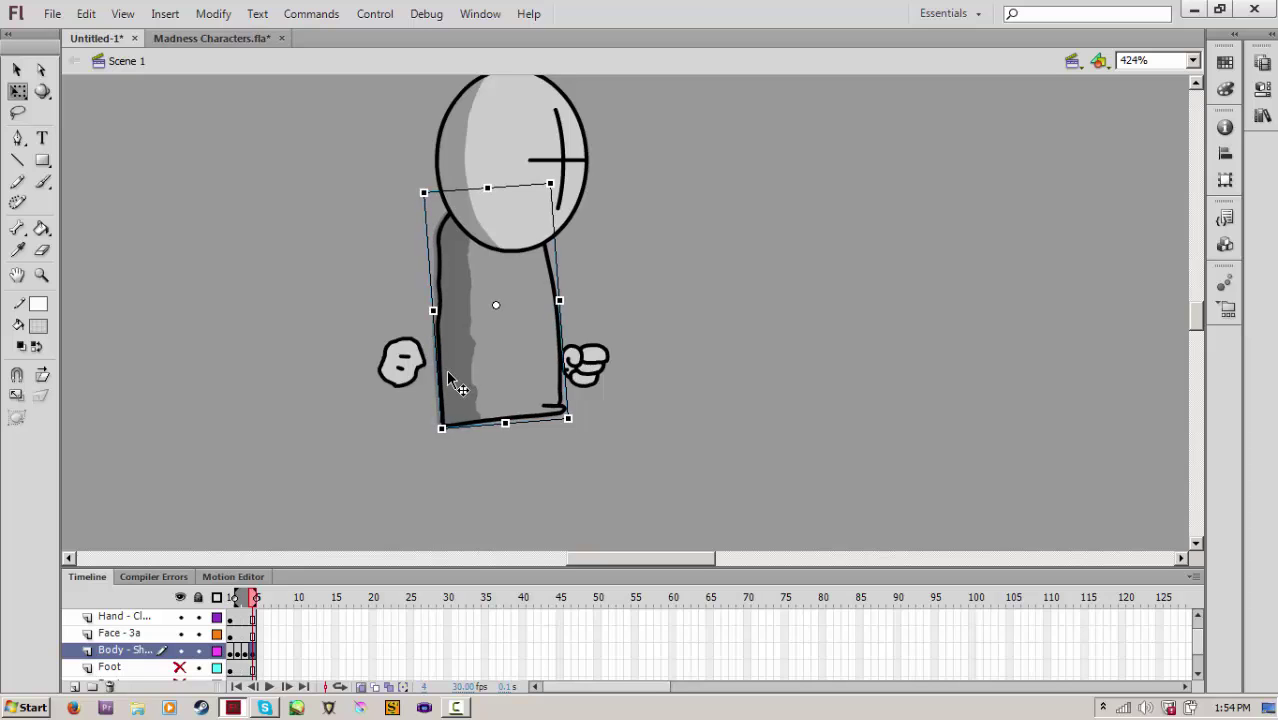
key("Up")
Add body keyframes at frames 5 and 6, nudging the body further right at each one
key("F6")
key("Right")
key("Right")
key("Right")
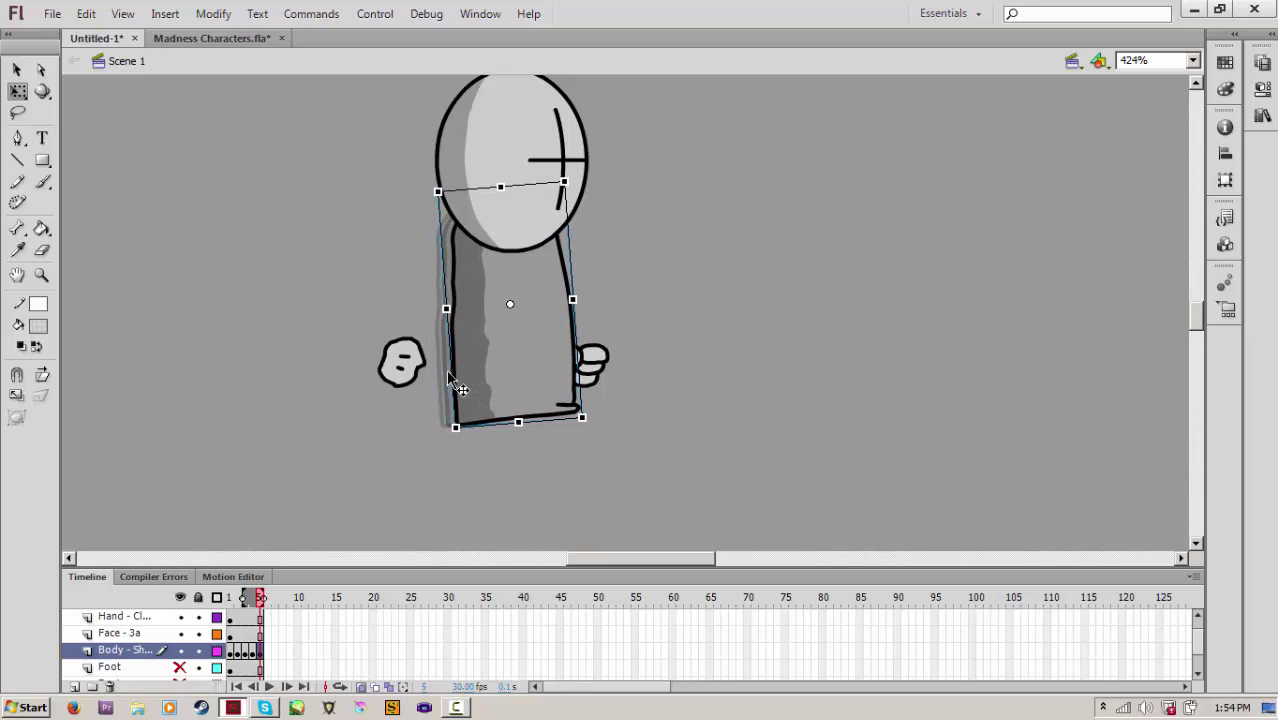
key("F6")
key("Right")
key("Right")
key("Right")
key("Right")
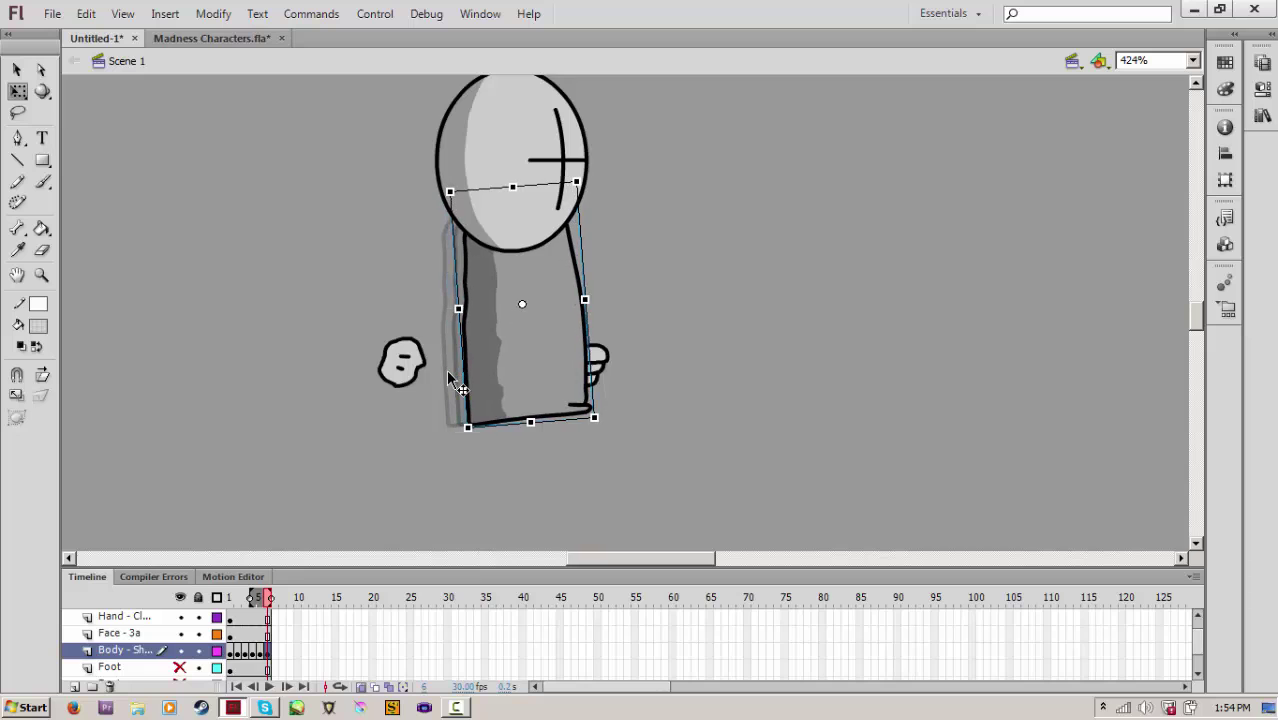
Add body keyframes at frames 7 through 14, moving the body well to the right of the head in larger increments
key("F6")
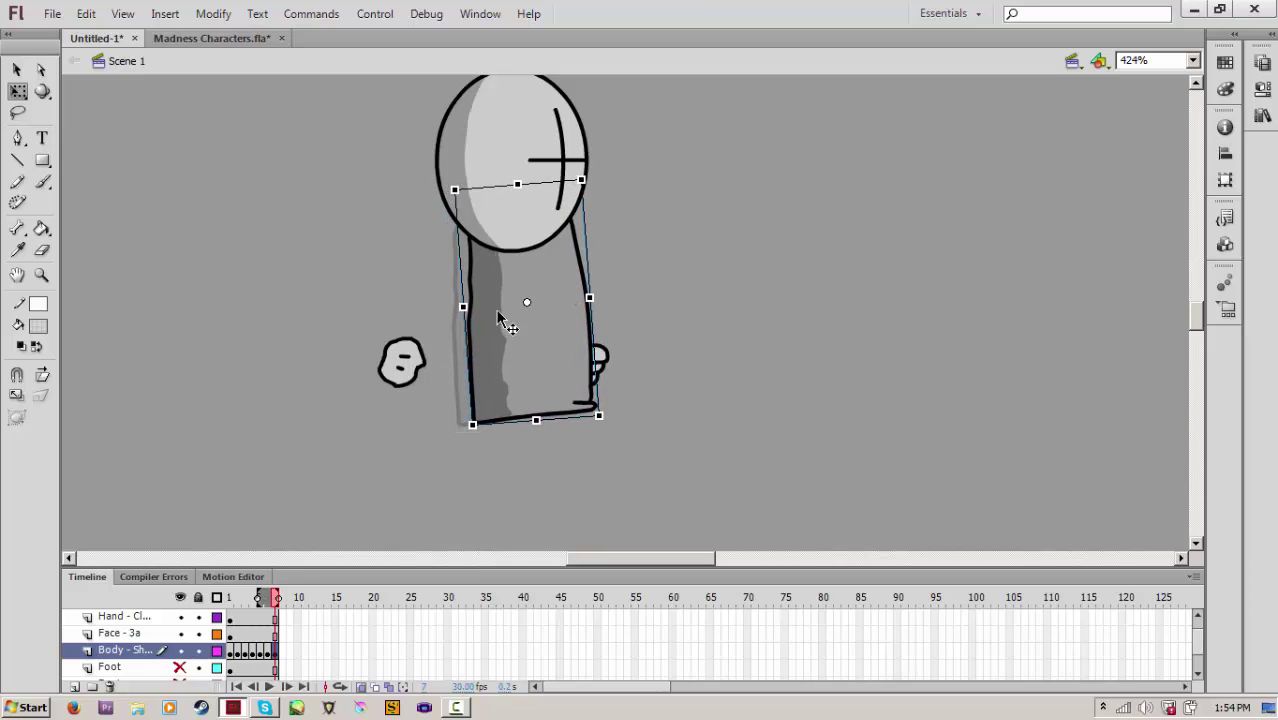
left_click_drag(499, 311, 751, 354)
key("F6")
key("F6")
key("F6")
key("F6")
key("F6")
key("F6")
key("F6")
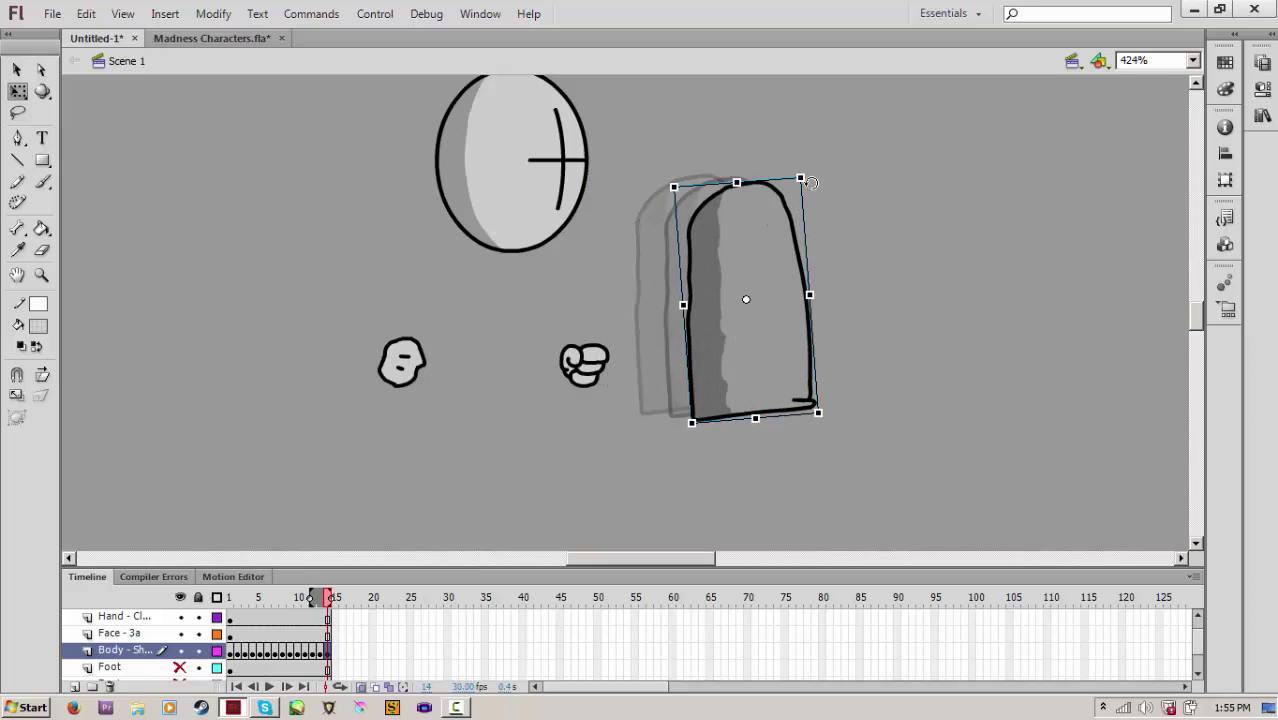
Add body keyframes at frames 15 and 16, shifting the body right and rotating it slightly counterclockwise
key("F6")
left_click_drag(780, 240, 797, 244)
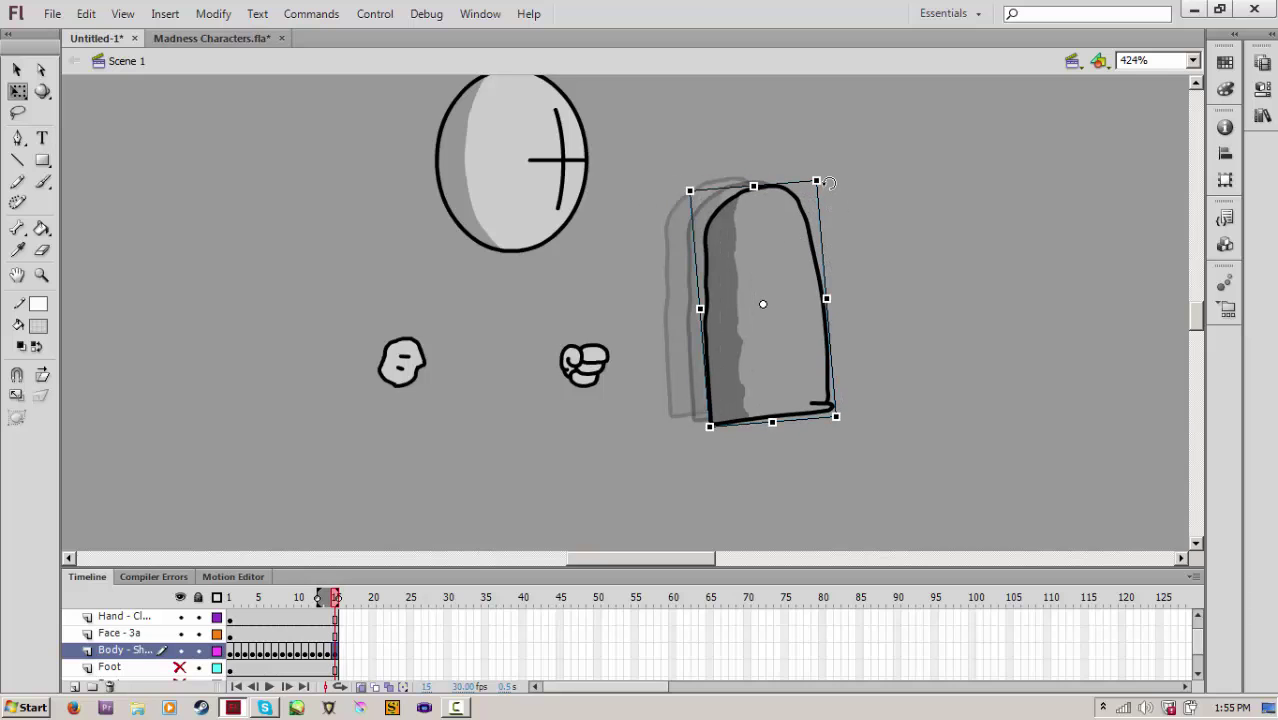
left_click_drag(829, 183, 824, 180)
key("F6")
left_click_drag(787, 231, 797, 230)
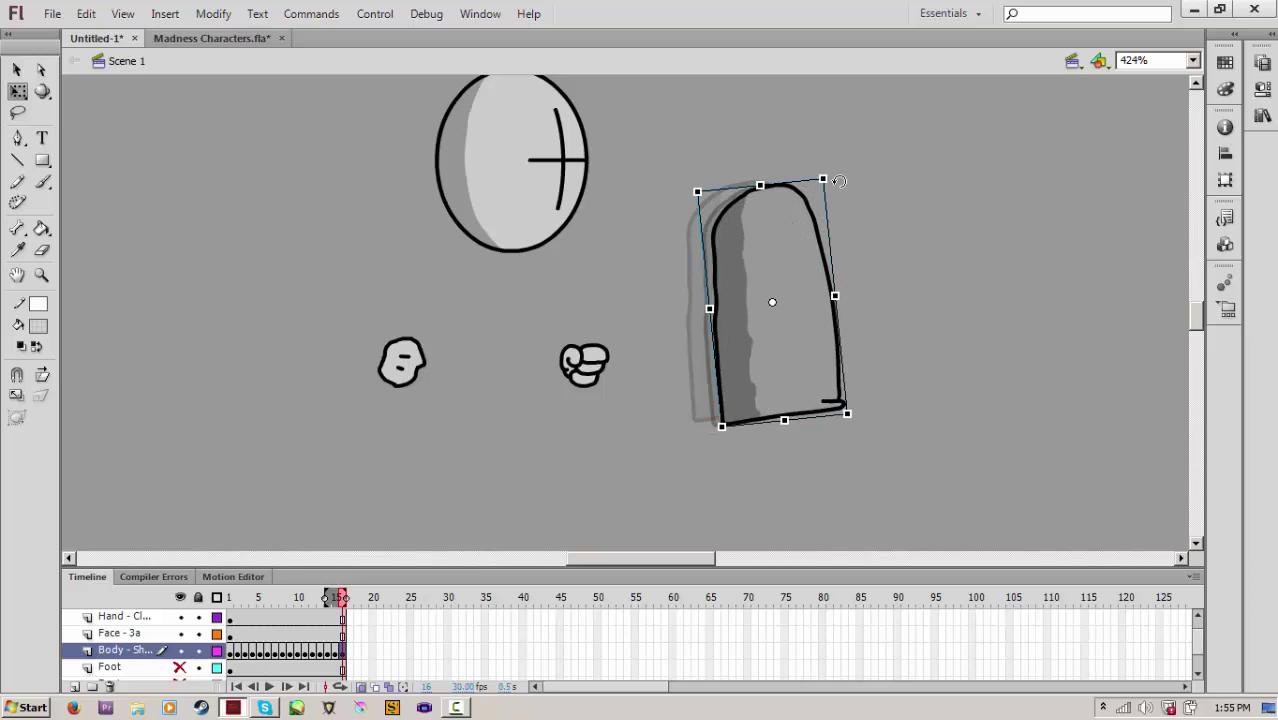
left_click_drag(832, 170, 829, 168)
Add body keyframes at frames 17 through 19, moving the body further right and slightly down with a little more backward tilt
left_click_drag(774, 225, 806, 234)
key("F6")
key("F6")
left_click_drag(857, 188, 819, 221)
key("F6")
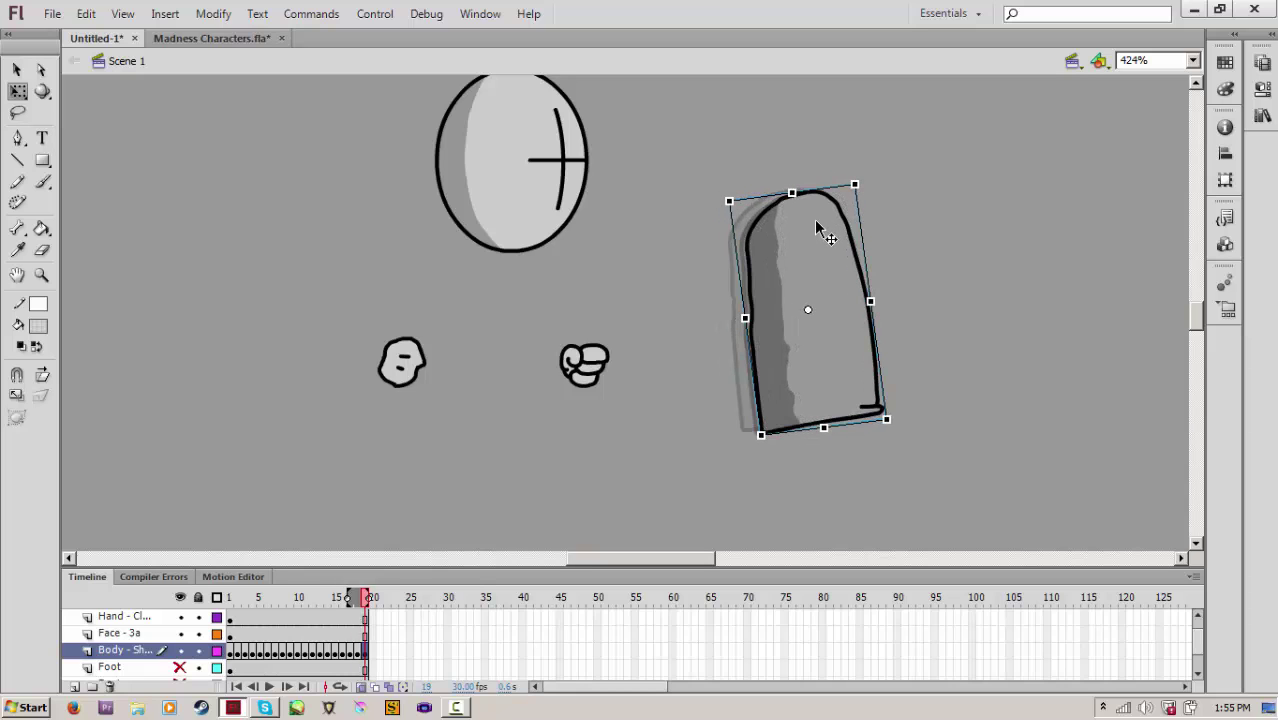
key("Right")
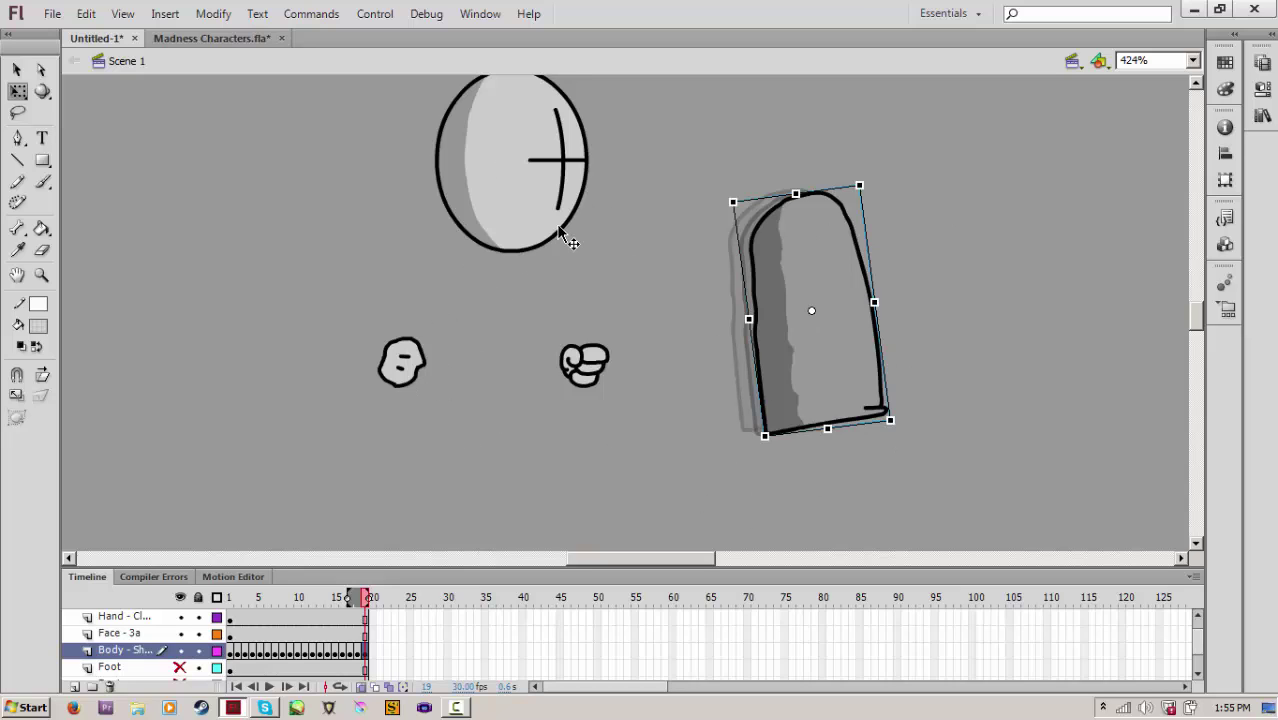
left_click(572, 178)
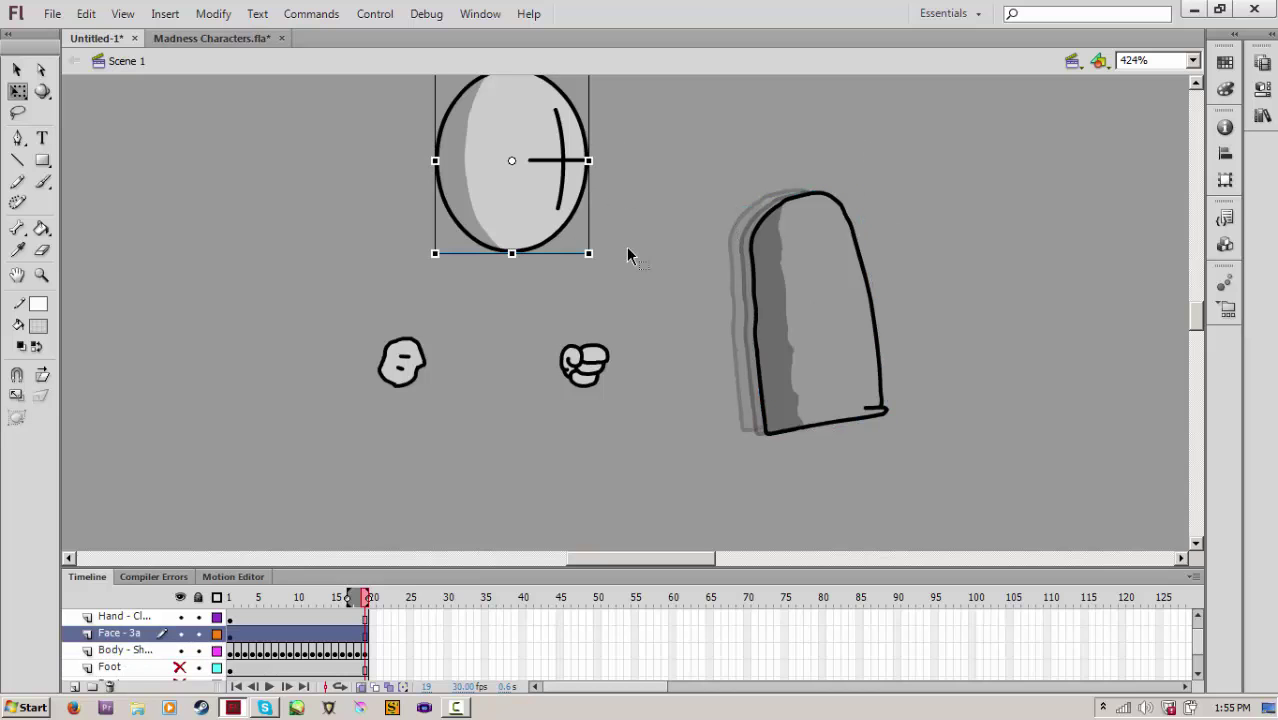
left_click_drag(606, 246, 592, 178)
key("ctrl+z")
left_click(788, 301)
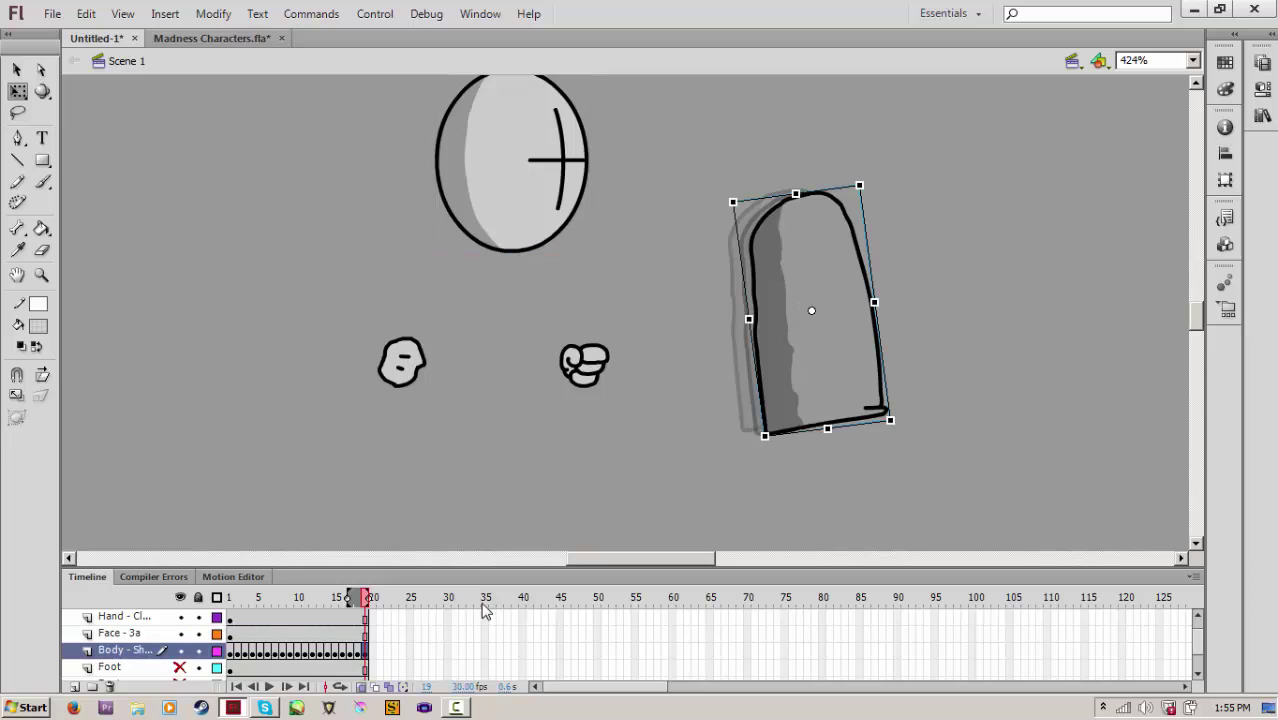
Add body keyframes at frames 20 through 22, moving the body slightly right and adjusting its tilt by small rotations
key("F6")
left_click_drag(810, 394, 858, 372)
key("F6")
left_click_drag(889, 172, 882, 185)
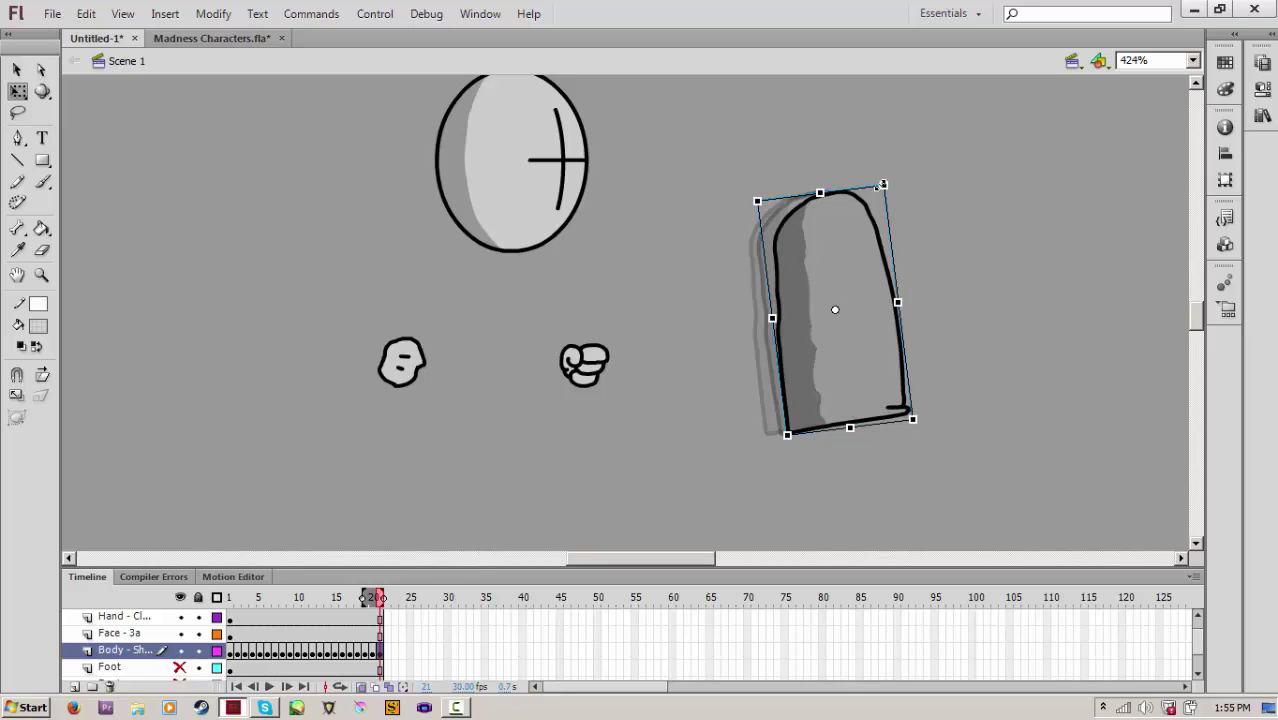
key("F6")
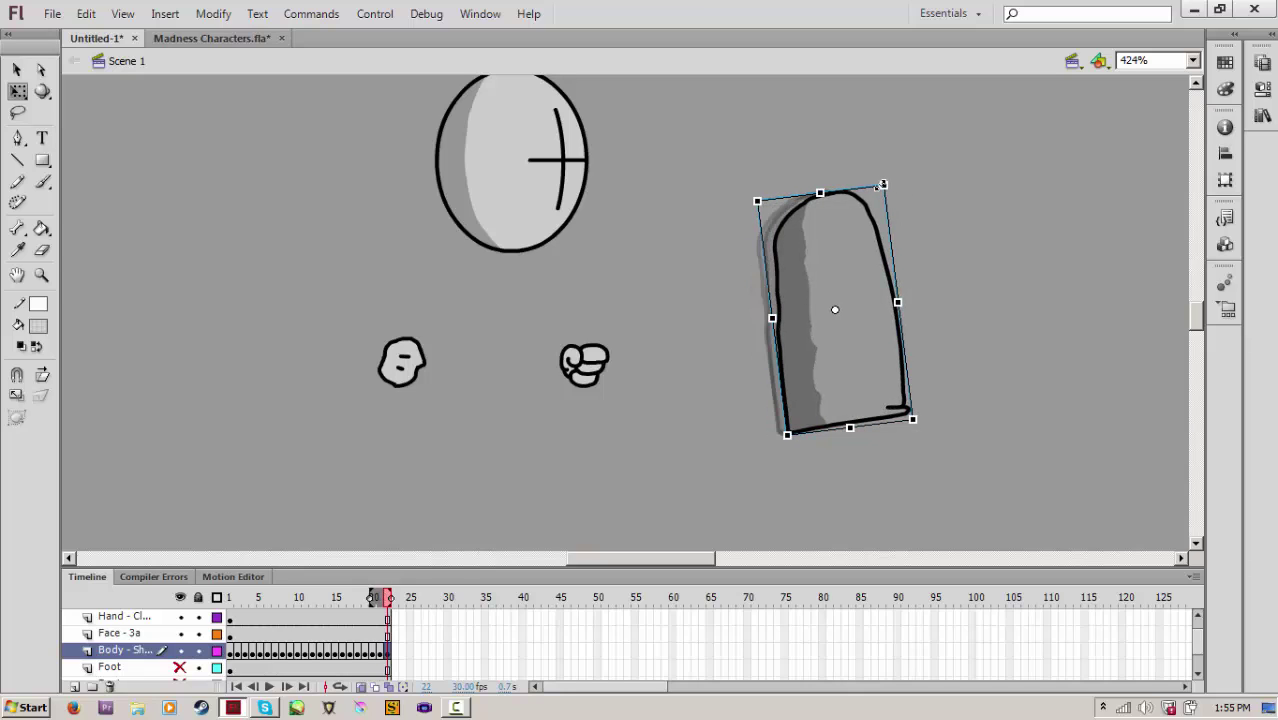
left_click_drag(869, 186, 890, 175)
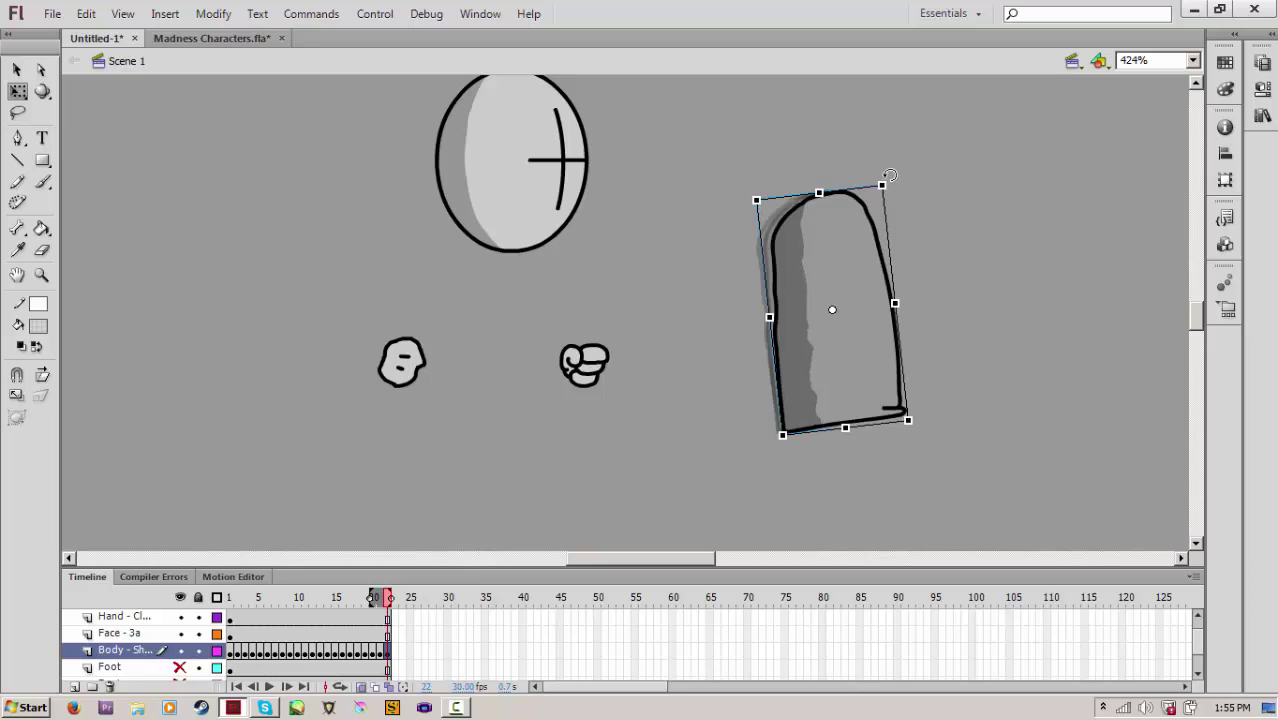
Add a body keyframe at frame 23, nudge the body slightly right and rotate it a little more upright
key("F6")
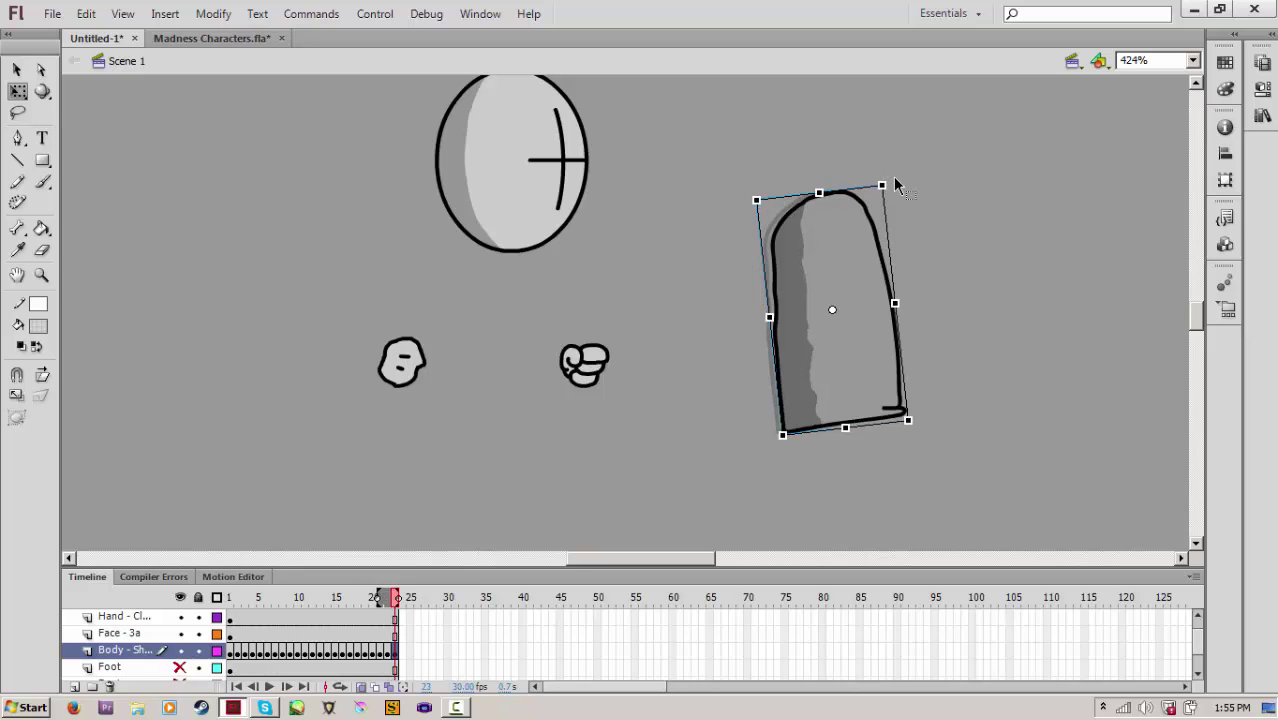
key("Right")
key("Right")
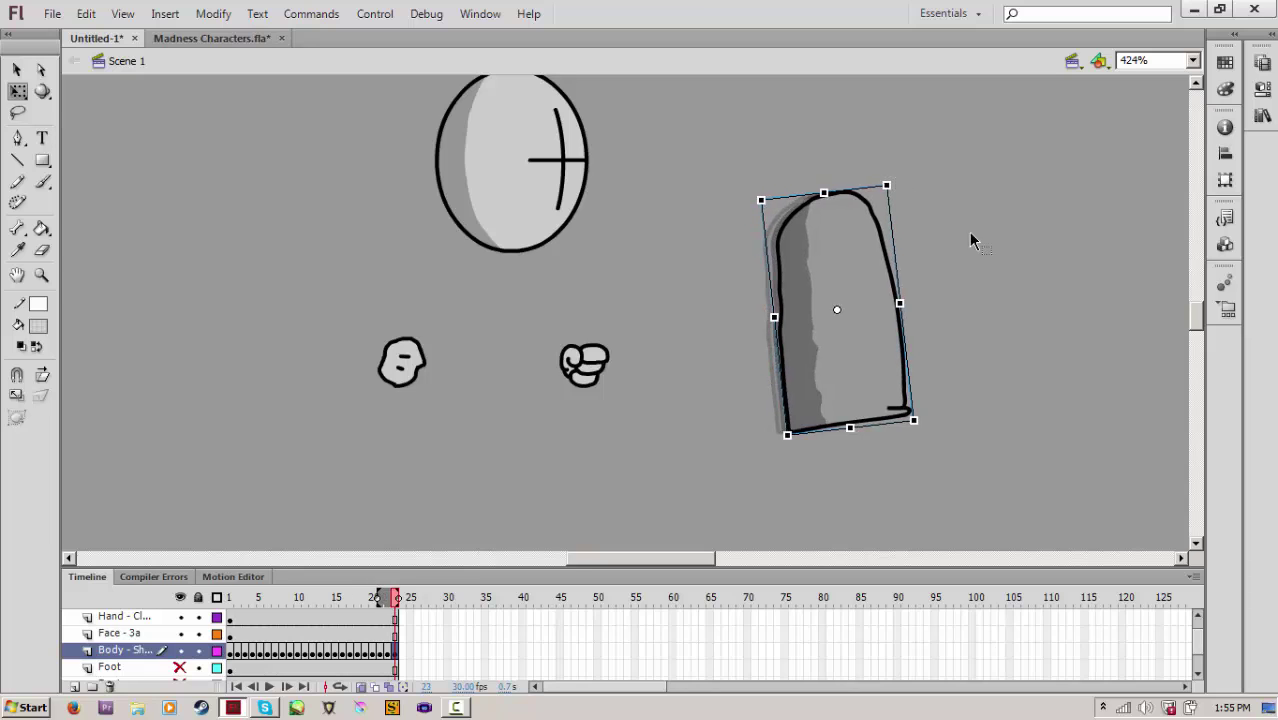
key("F6")
left_click_drag(900, 182, 913, 191)
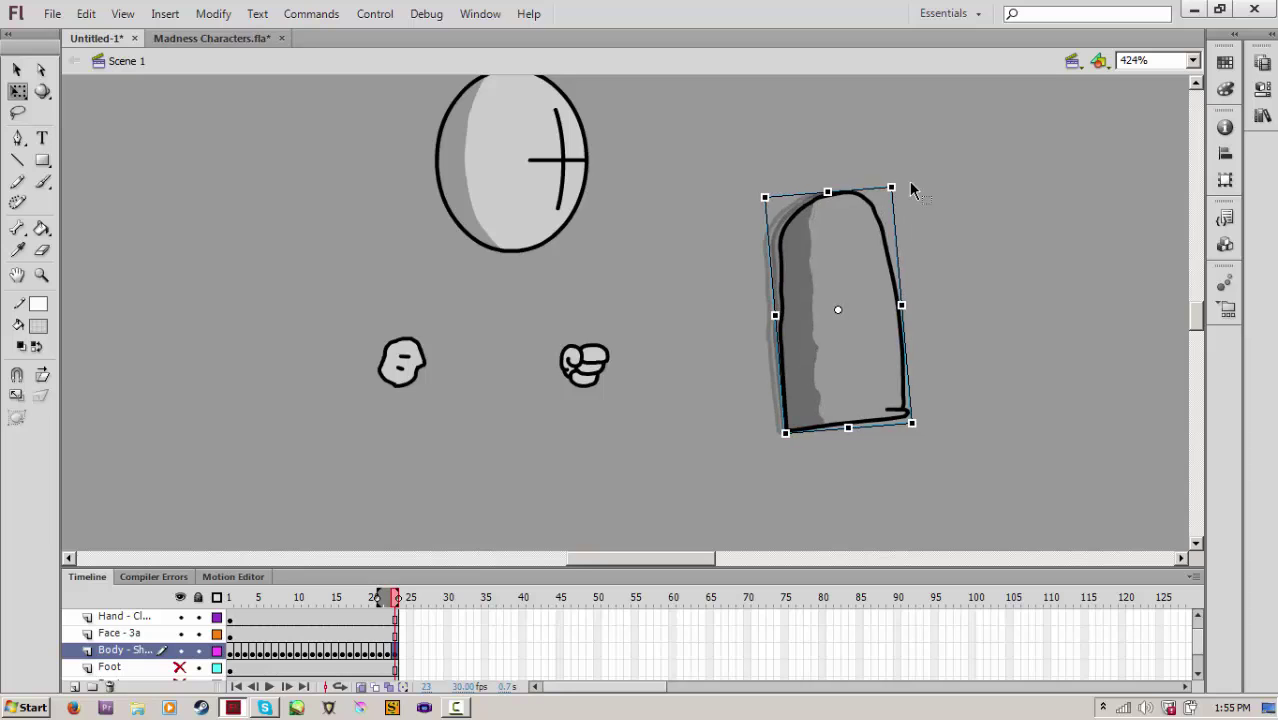
Add body keyframes at frames 24 through 27, nudging the body right by very small amounts so the movement eases out
key("Right")
key("Right")
key("F6")
key("Right")
key("Right")
key("F6")
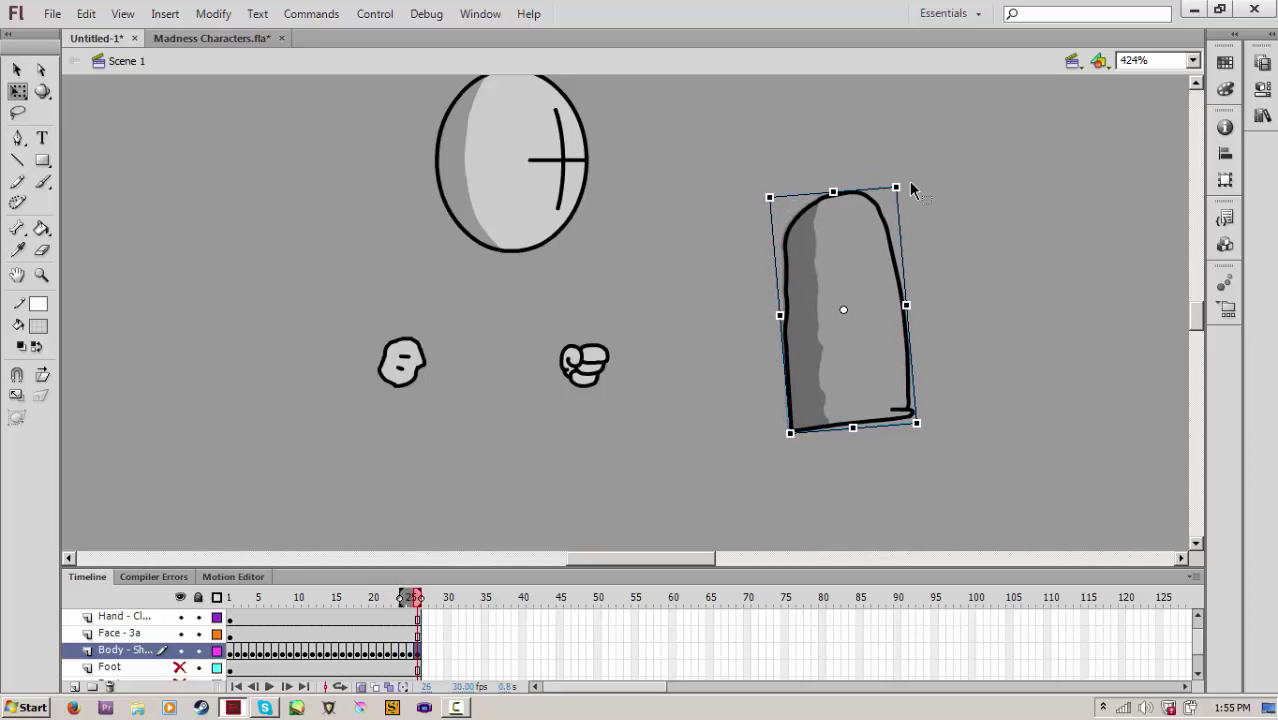
key("Right")
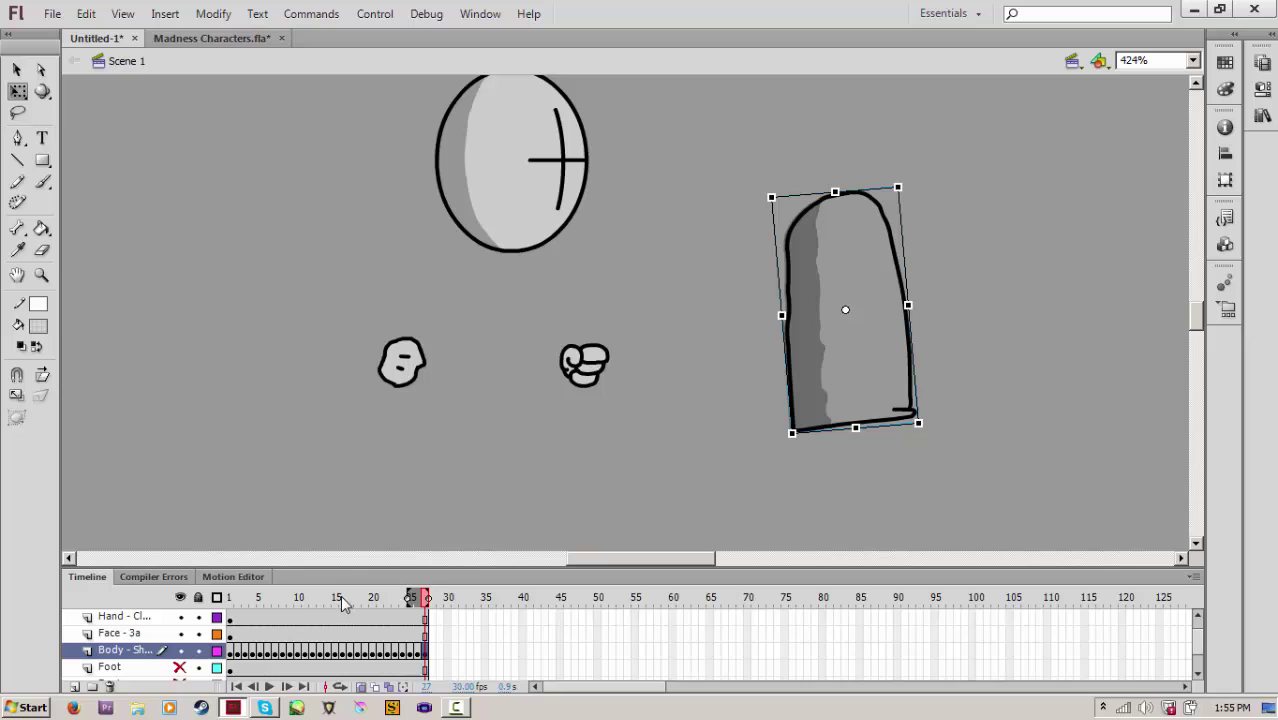
Play back the timeline to check the body's movement
left_click(267, 597)
key("Return")
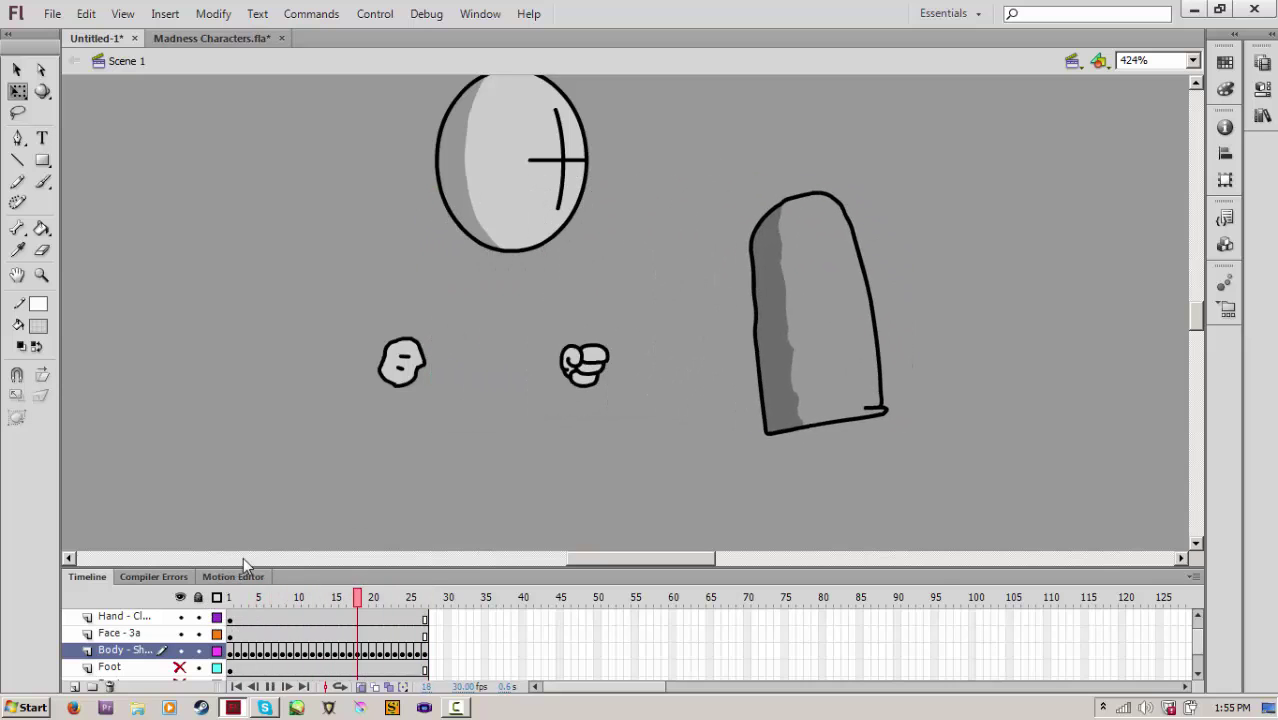
key("Return")
key("Return")
Lock the Body layer and add Face keyframes at frames 2 through 6, shifting the head right to follow the body
left_click(199, 650)
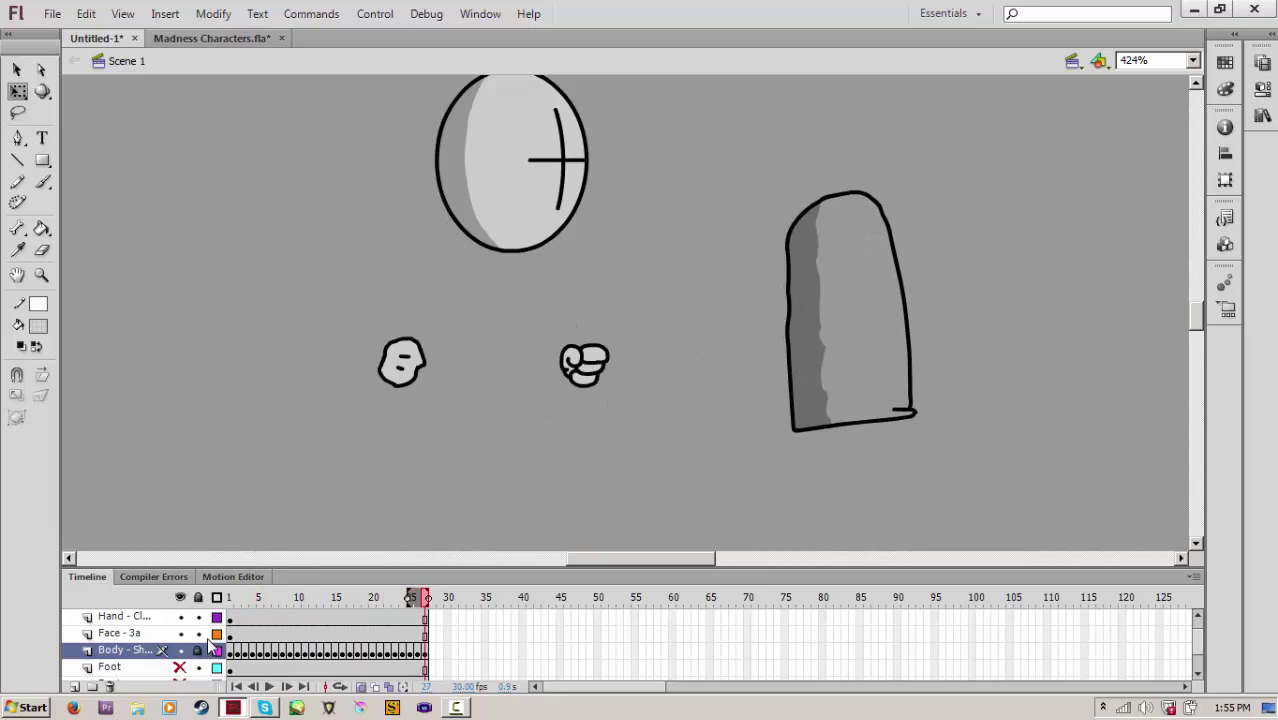
left_click(231, 634)
scroll(537, 292, "up", 2)
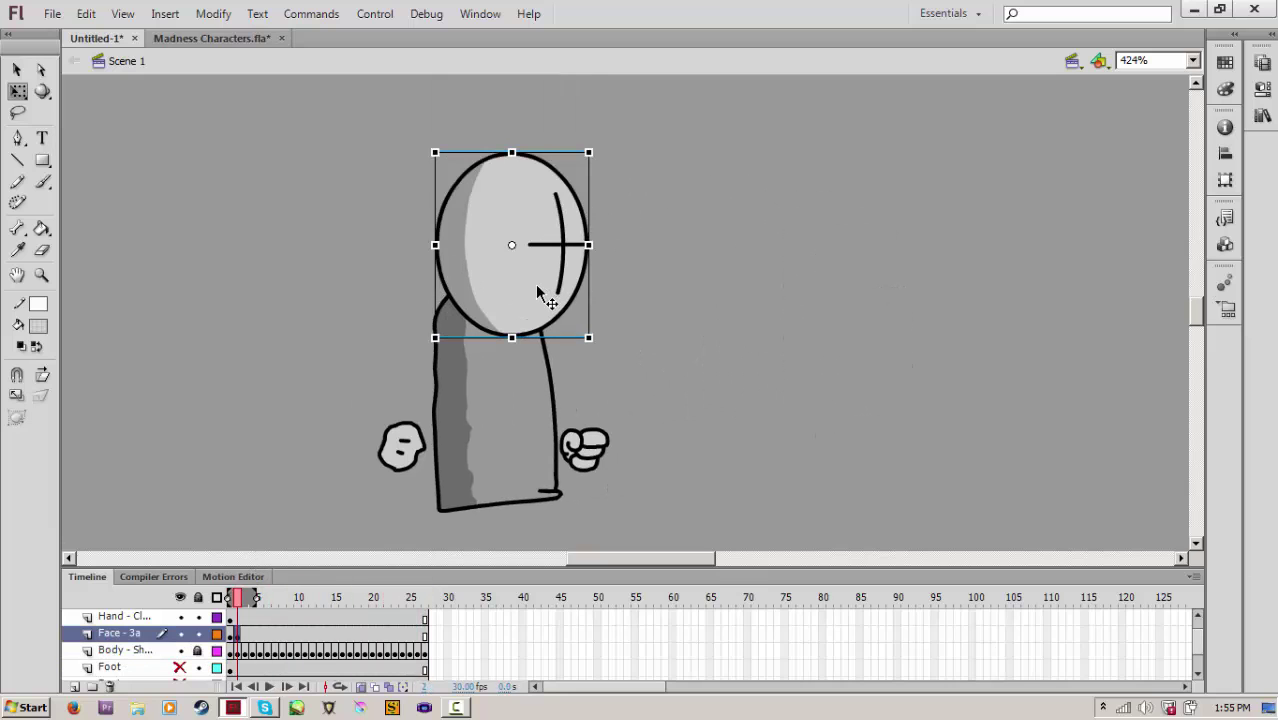
key("period")
key("period")
key("period")
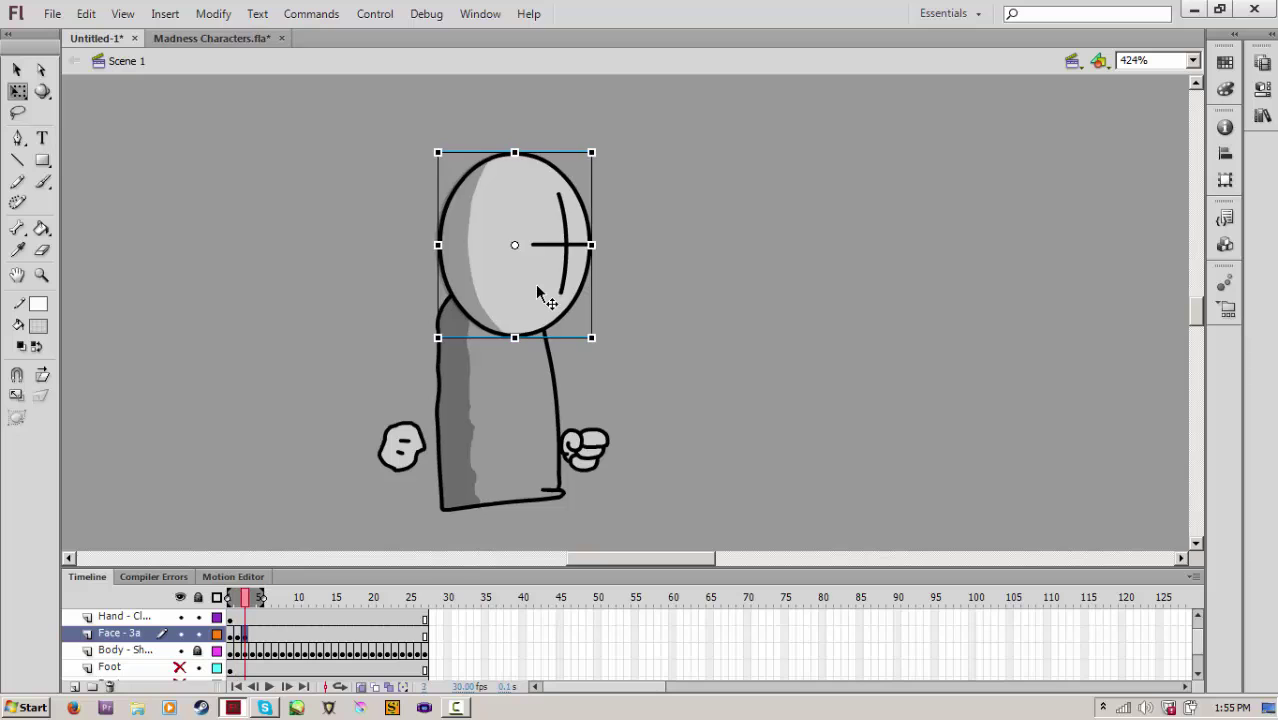
key("period")
key("period")
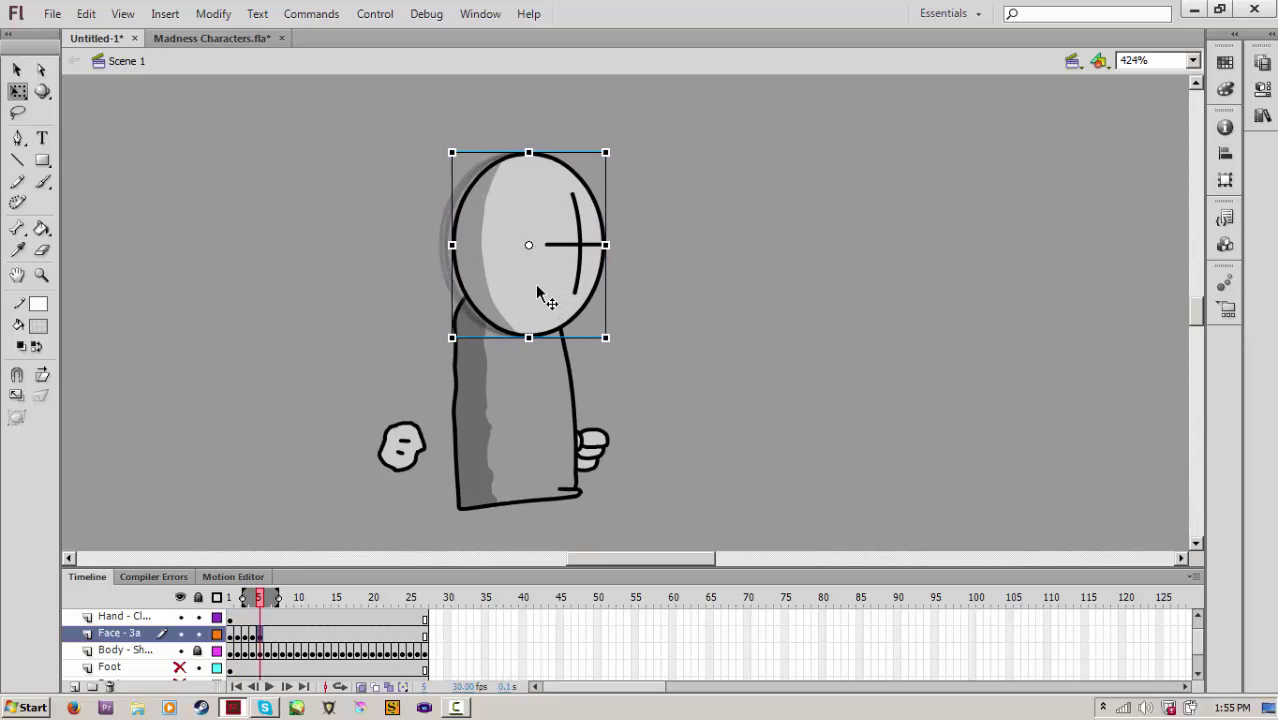
left_click_drag(546, 275, 542, 274)
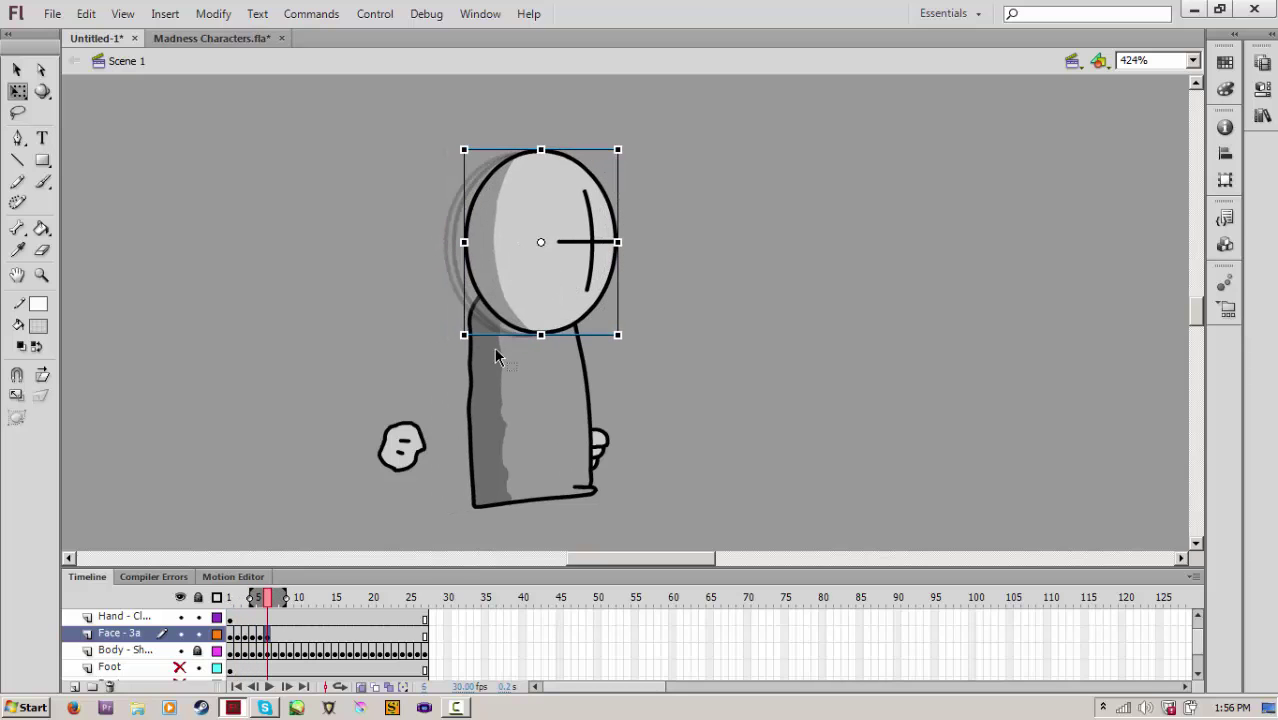
Unlock the Body layer, narrow the onion skin range to one frame ahead, and reselect the Face keyframe at frame 6
left_click(197, 650)
left_click(478, 420, "shift")
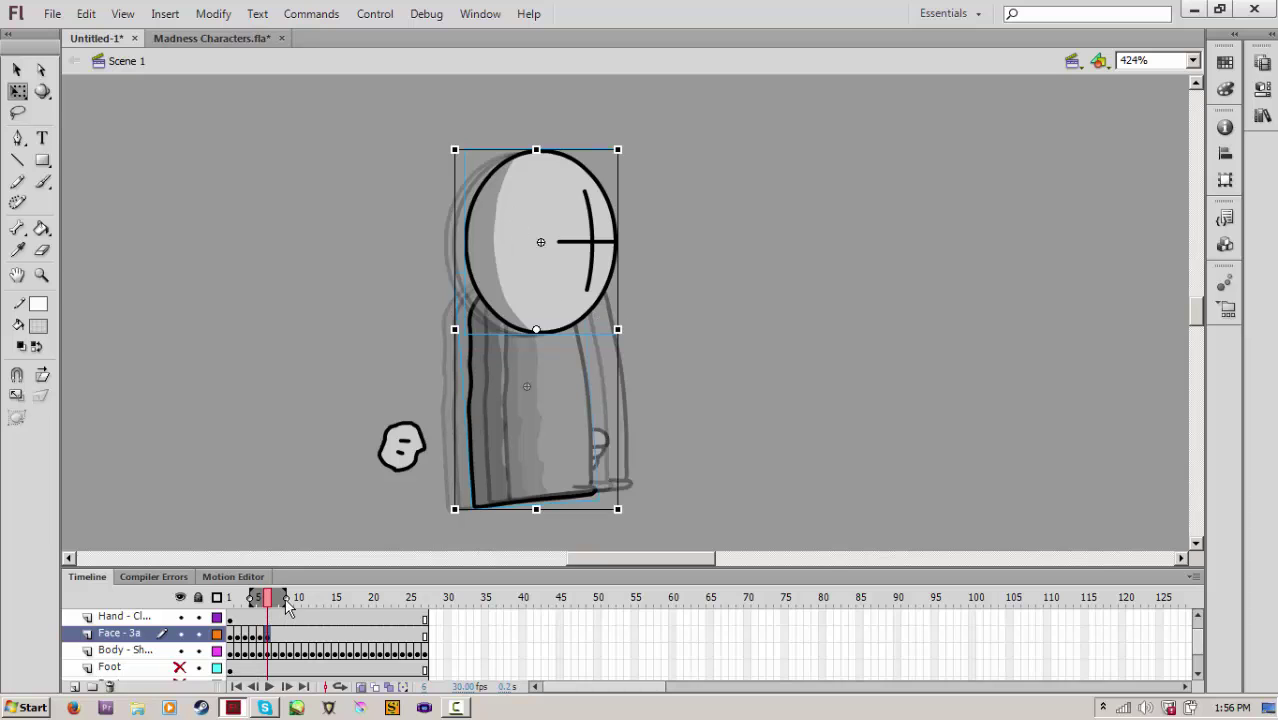
left_click_drag(281, 600, 262, 598)
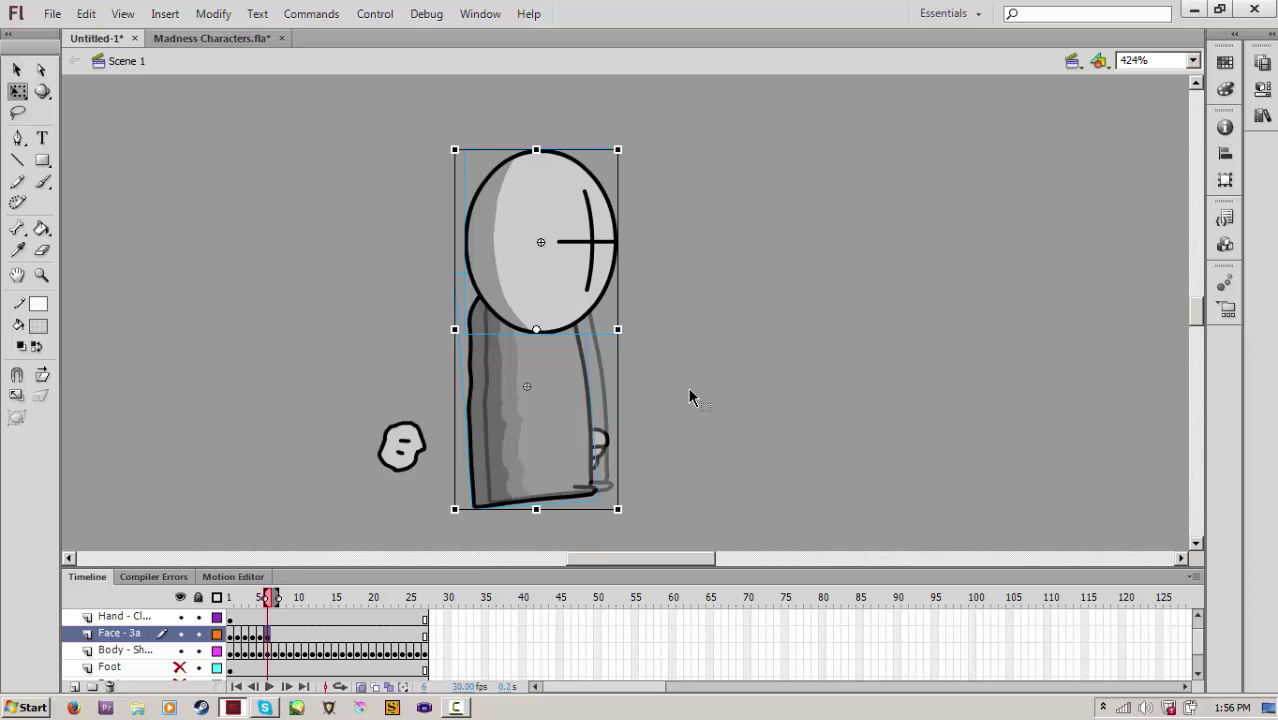
left_click(297, 630)
left_click(270, 637)
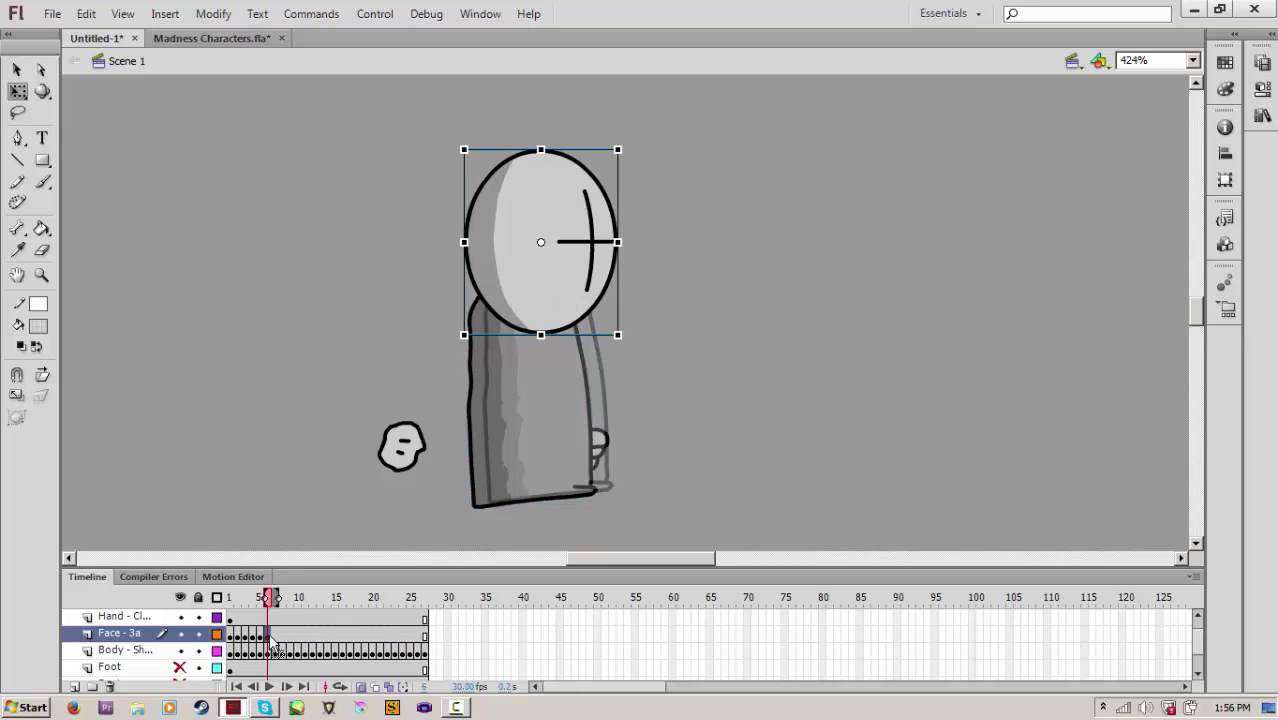
Add Face keyframes at frames 7 through 12, moving the head right to stay on top of the body
key("F6")
mouse_move(537, 297)
left_mouse_down()
mouse_move(640, 305)
mouse_move(675, 294)
left_mouse_up()
key("F6")
key("F6")
key("F6")
key("F6")
key("F6")
Add Face keyframes at frames 13 through 21, keeping the head above the body as it travels right
left_click_drag(675, 294, 811, 306)
key("F6")
key("F6")
key("F6")
key("F6")
key("F6")
key("F6")
key("F6")
key("F6")
key("F6")
key("Right")
key("Right")
key("Right")
key("Right")
key("Right")
key("Right")
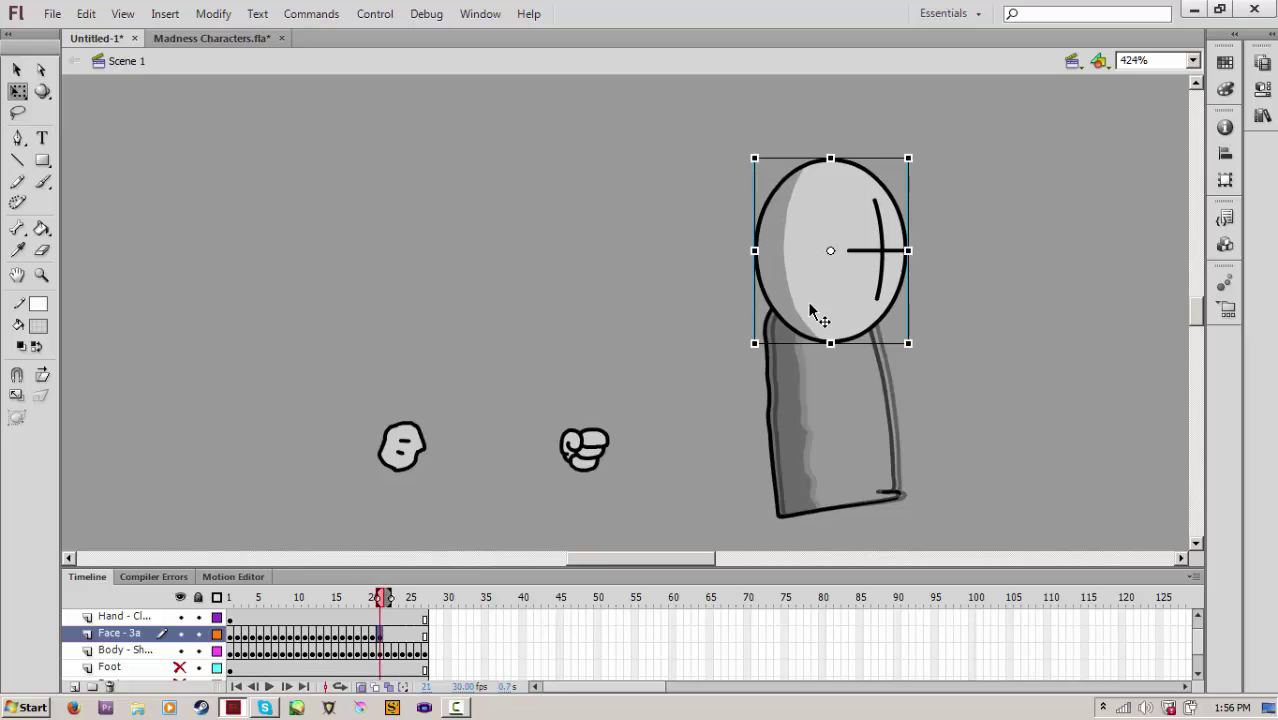
Add Face keyframes at frames 22 and 23, nudging the head right so it leads the slowing body
key("F6")
key("Right")
key("Right")
key("Right")
key("Right")
key("F6")
key("Right")
key("Right")
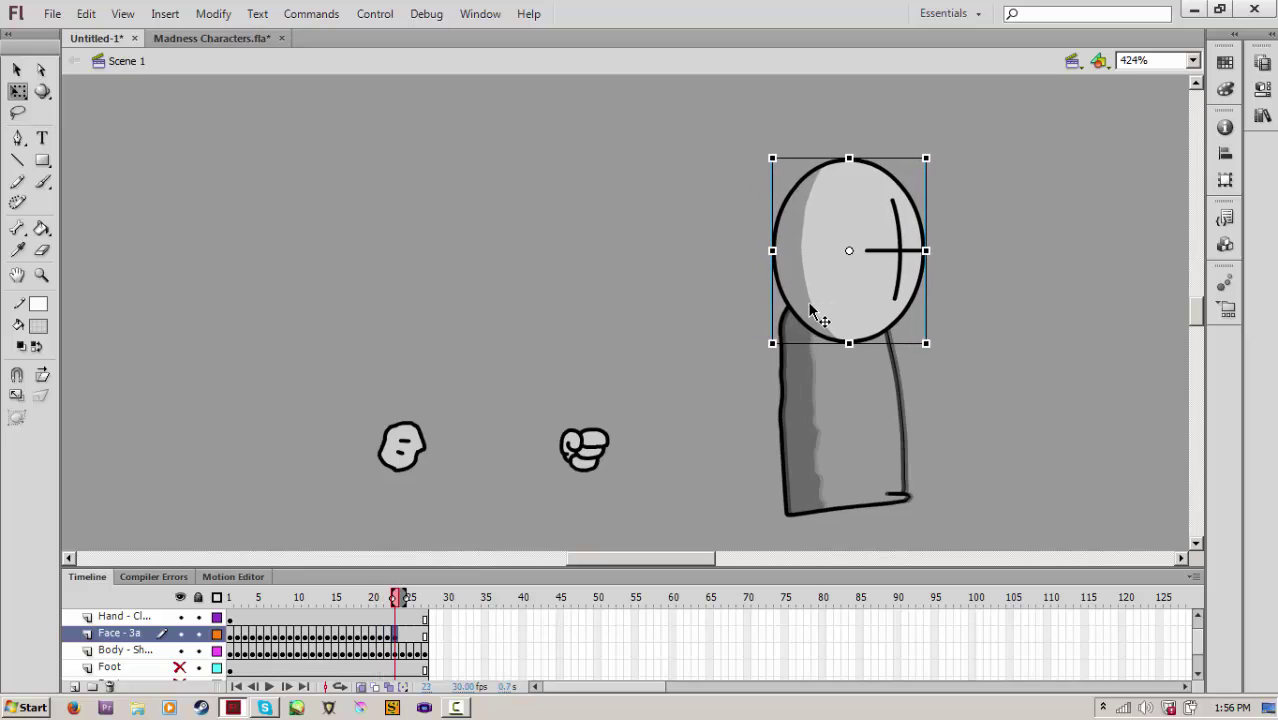
key("Right")
Add Face keyframes at frames 24 through 27, nudging the head right in shrinking amounts to settle over the body
key("F6")
key("Right")
key("F6")
key("Right")
key("Right")
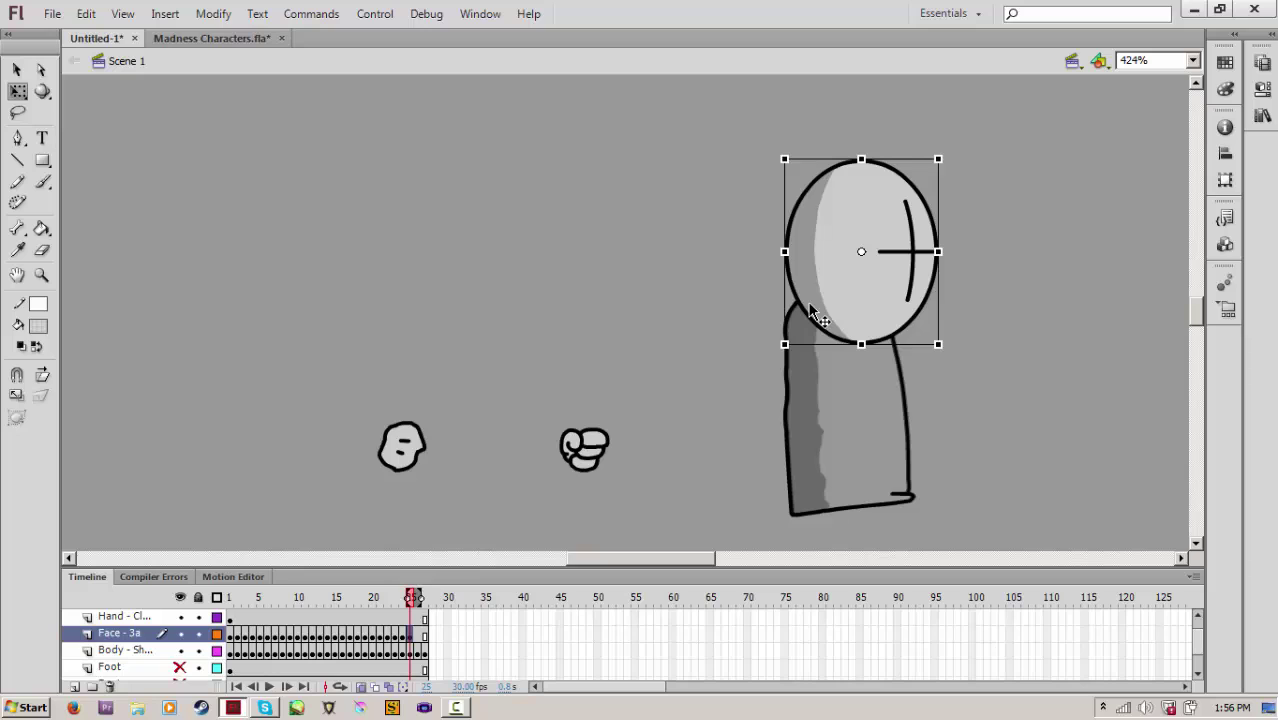
key("F6")
key("Right")
key("F6")
key("Right")
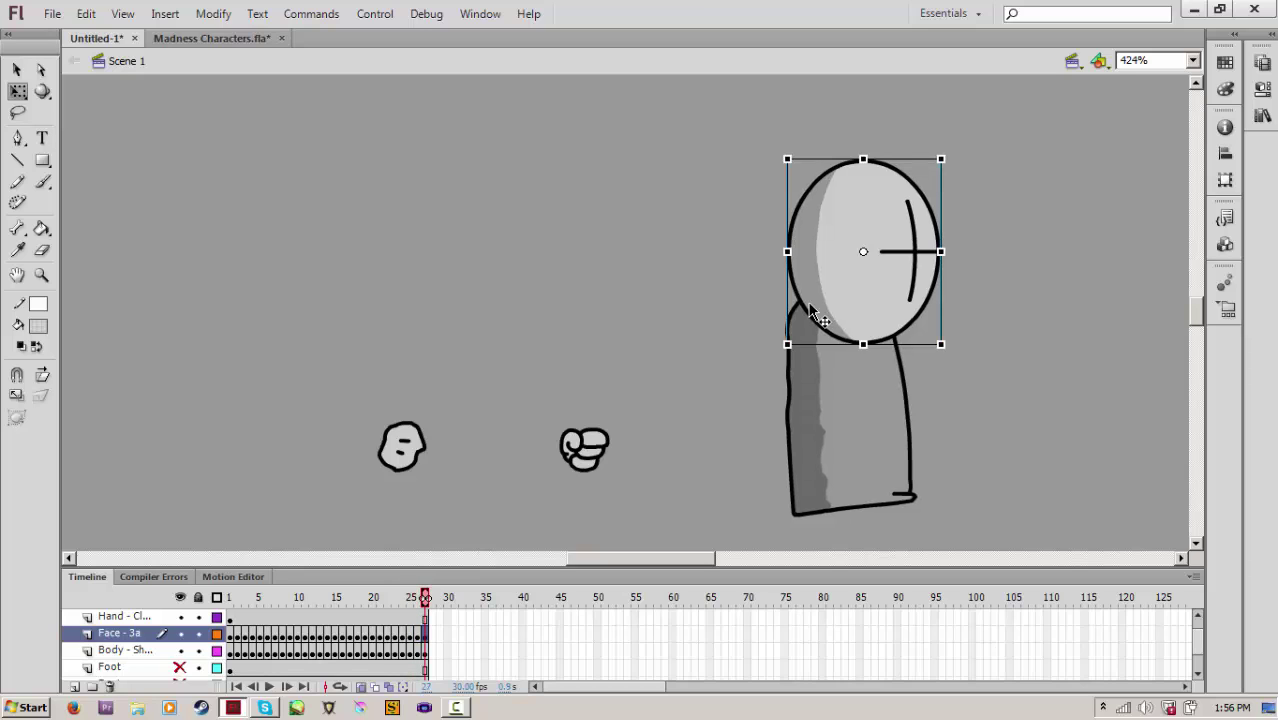
Lock the Face and Body layers and play the combined head and body movement from frame 1
left_click(198, 634)
left_click(198, 650)
left_click_drag(261, 600, 224, 605)
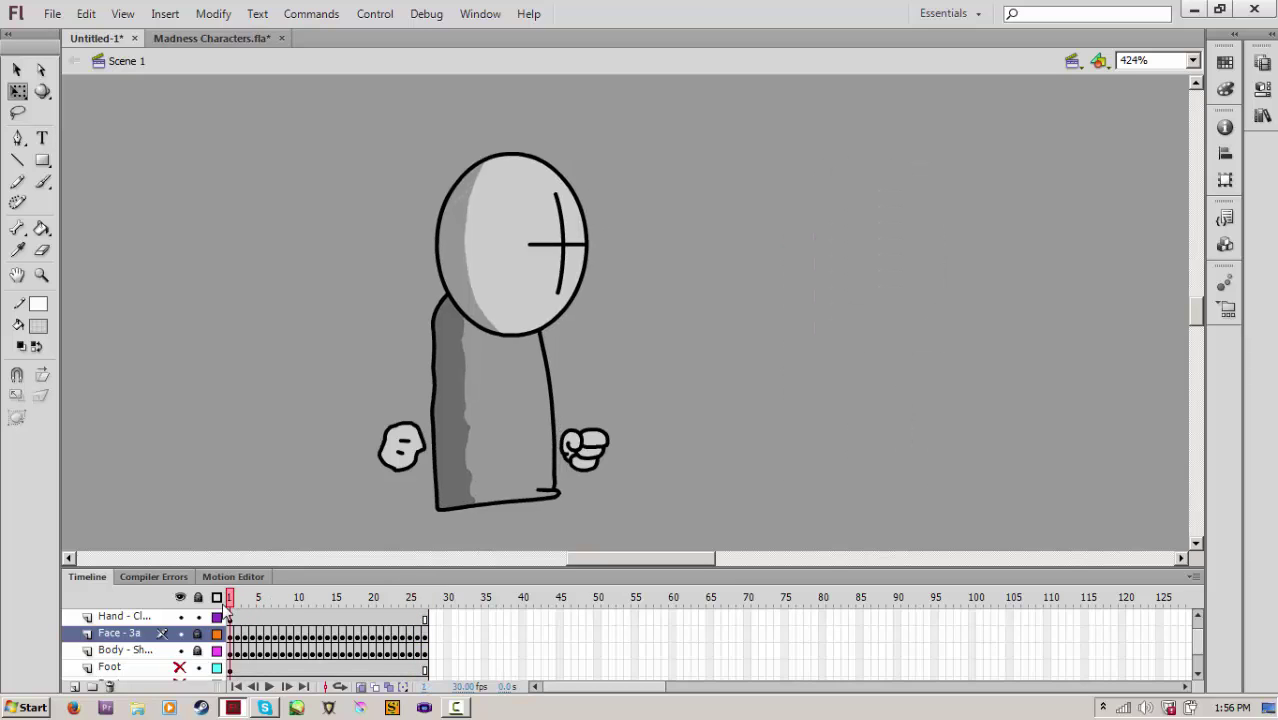
key("Return")
left_click_drag(314, 603, 36, 617)
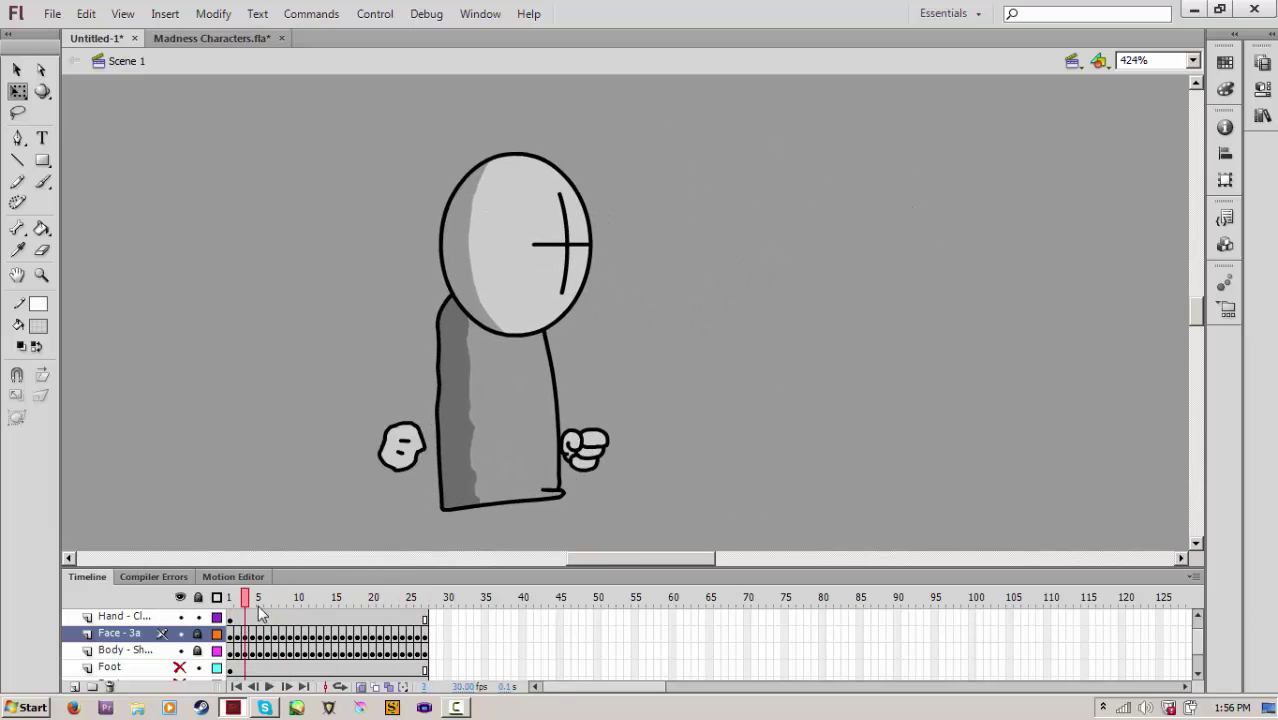
left_click(333, 622)
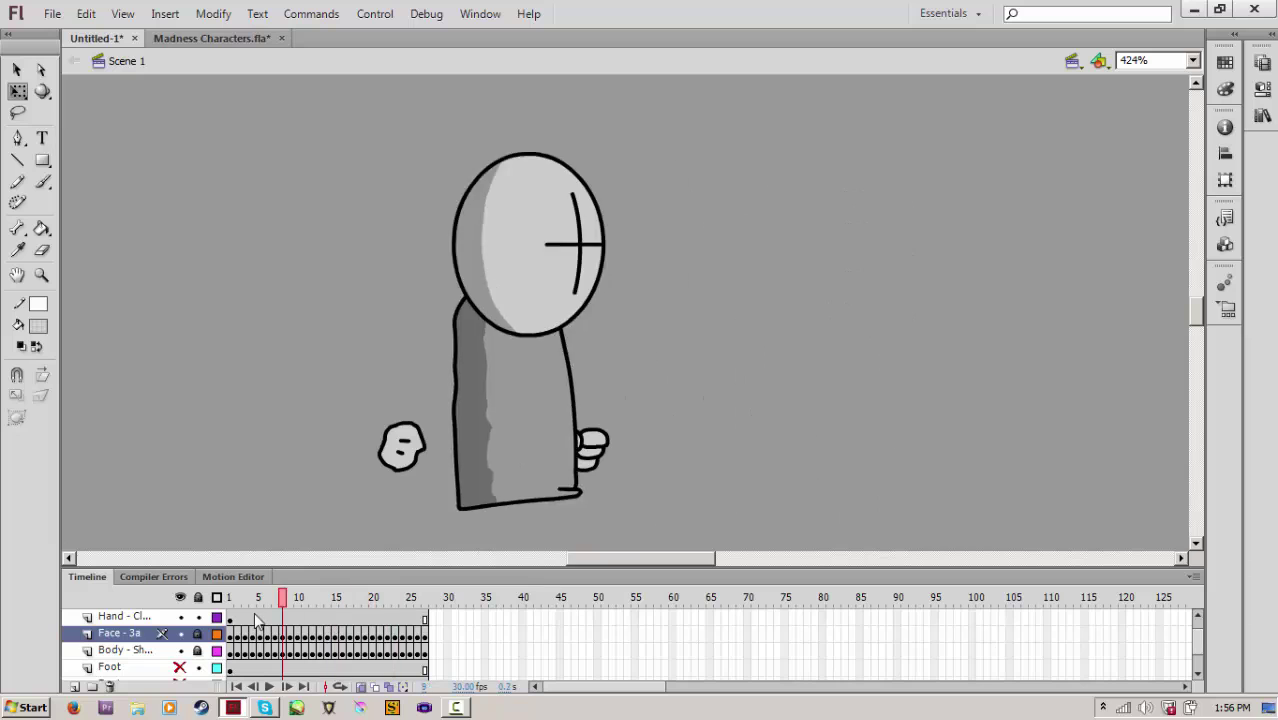
scroll(205, 660, "down", 1)
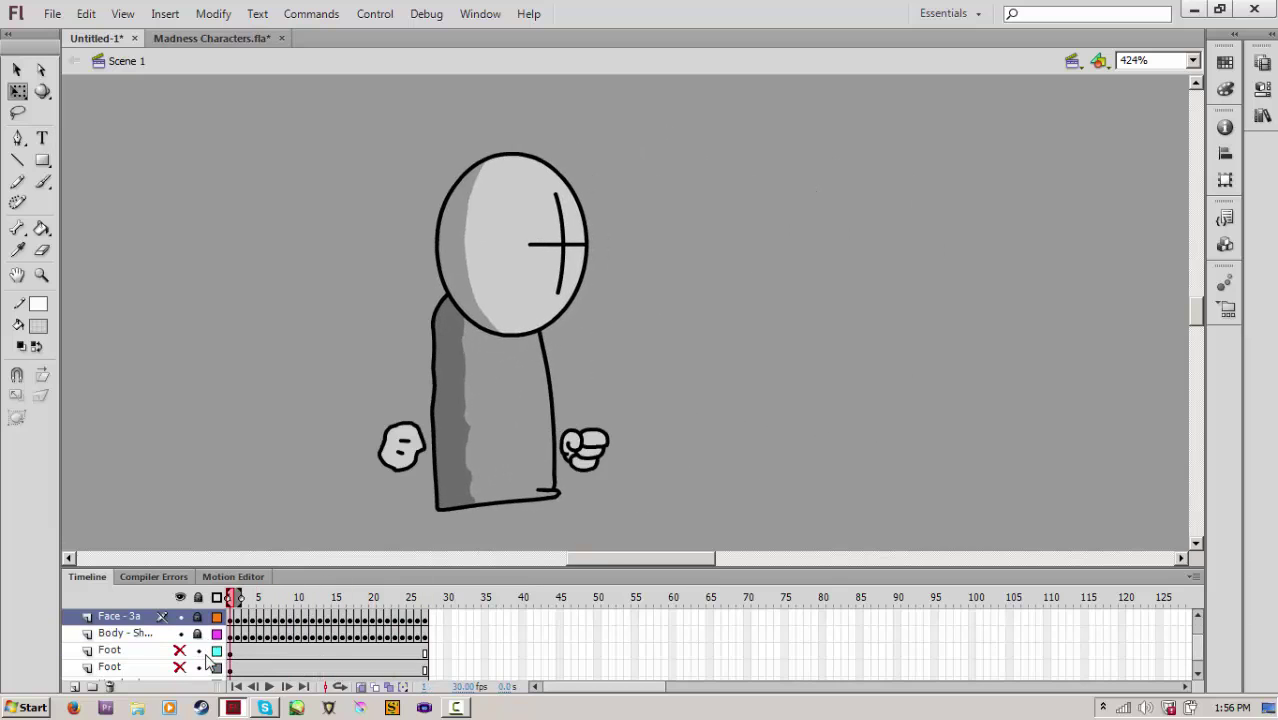
Hide both hand layers and show both Foot layers
scroll(210, 645, "up", 2)
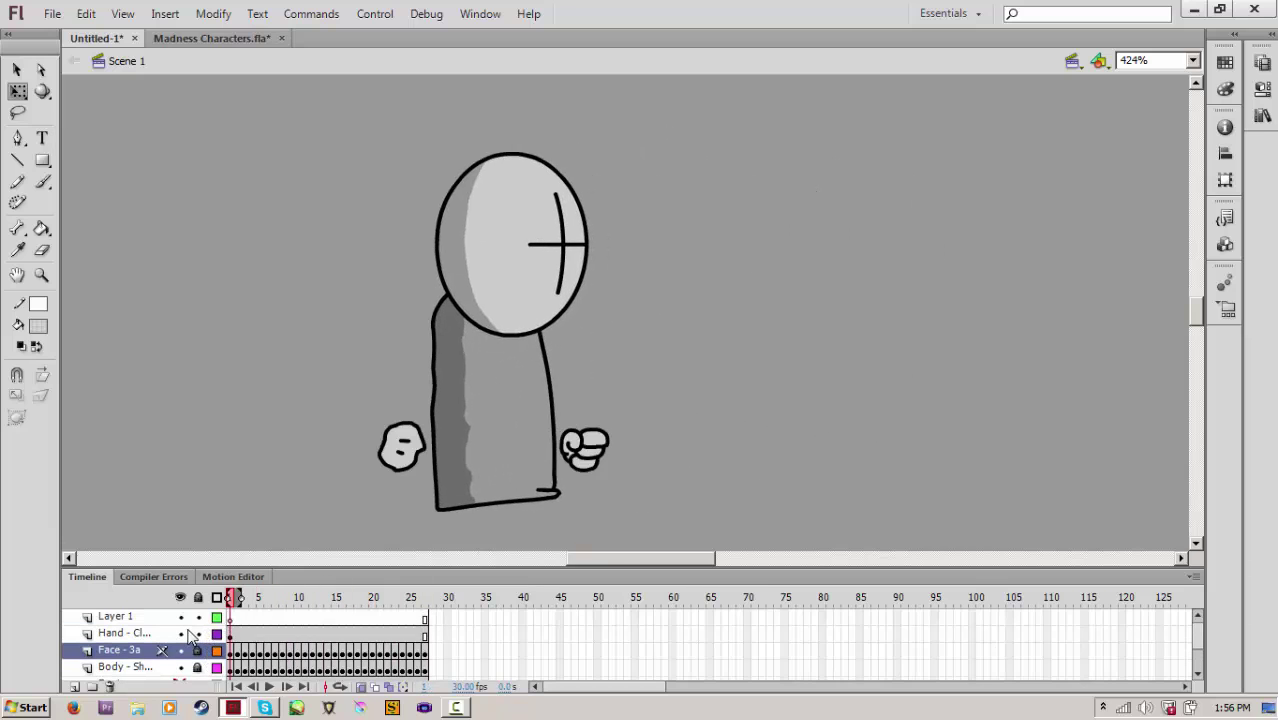
left_click(186, 634)
scroll(185, 655, "down", 3)
left_click(181, 667)
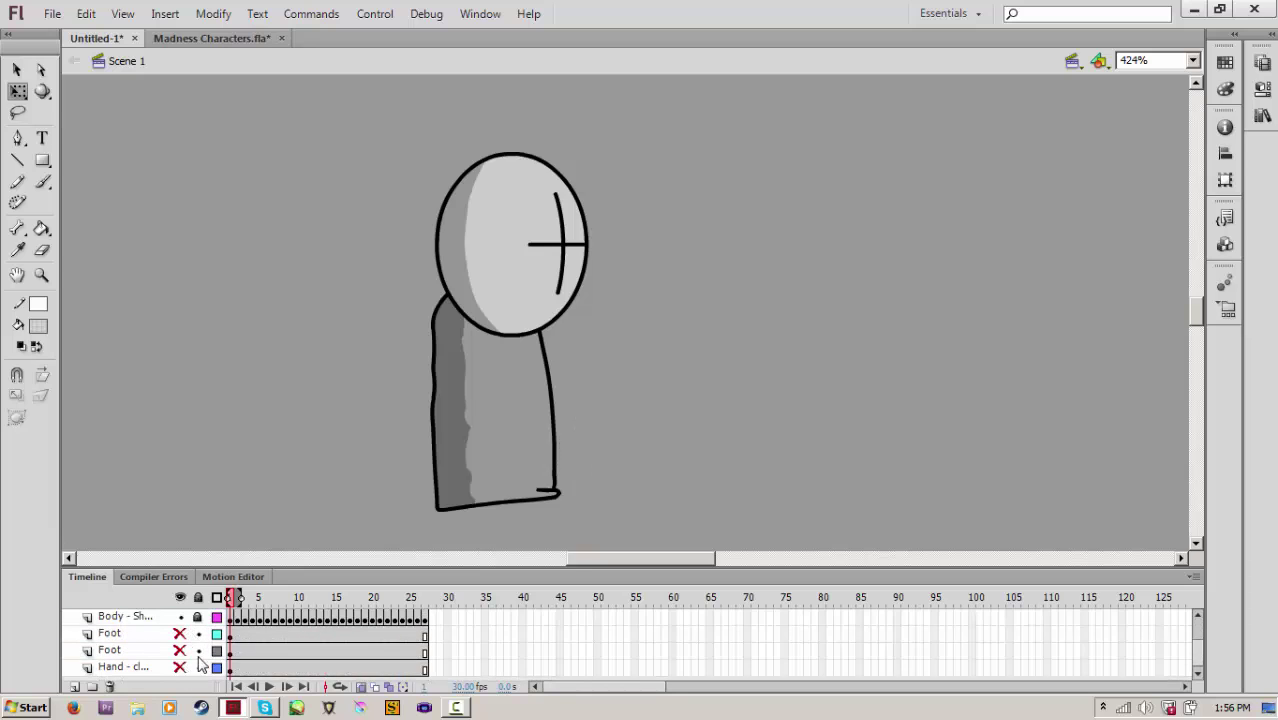
left_click(180, 650)
left_click(180, 634)
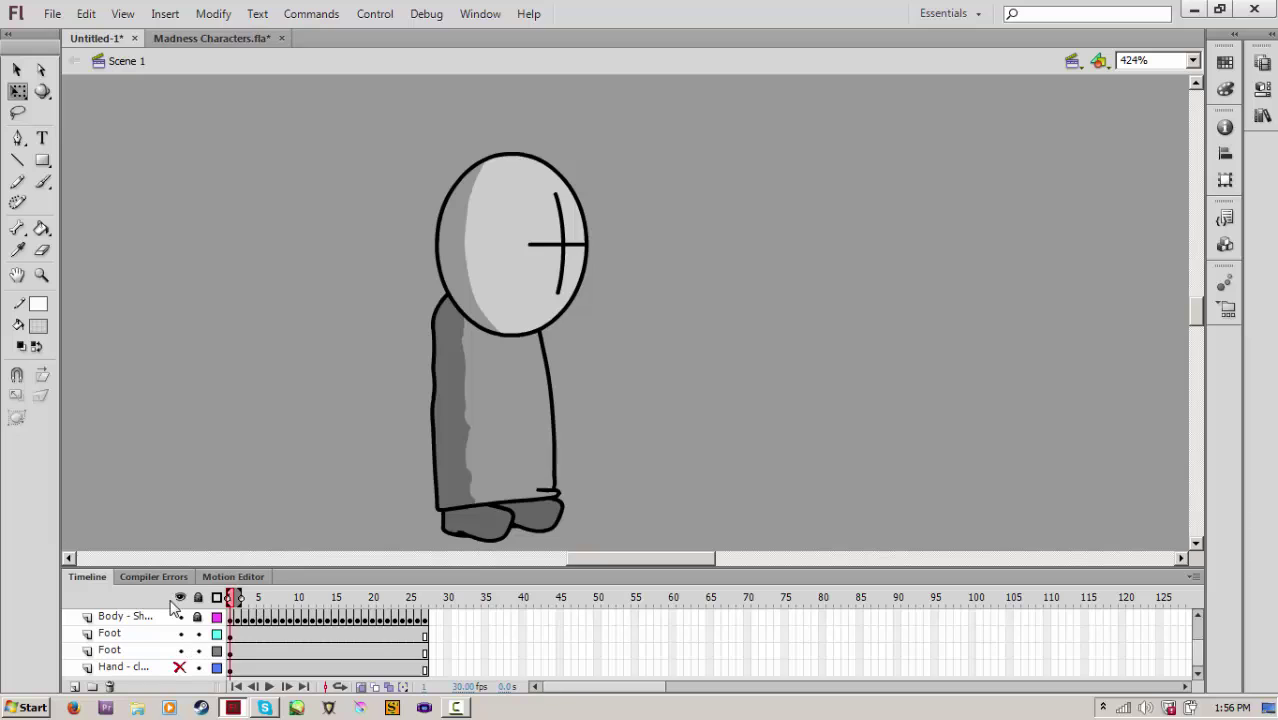
Copy the Face, Body and both Foot layers together
scroll(128, 652, "up", 1)
left_click(120, 667)
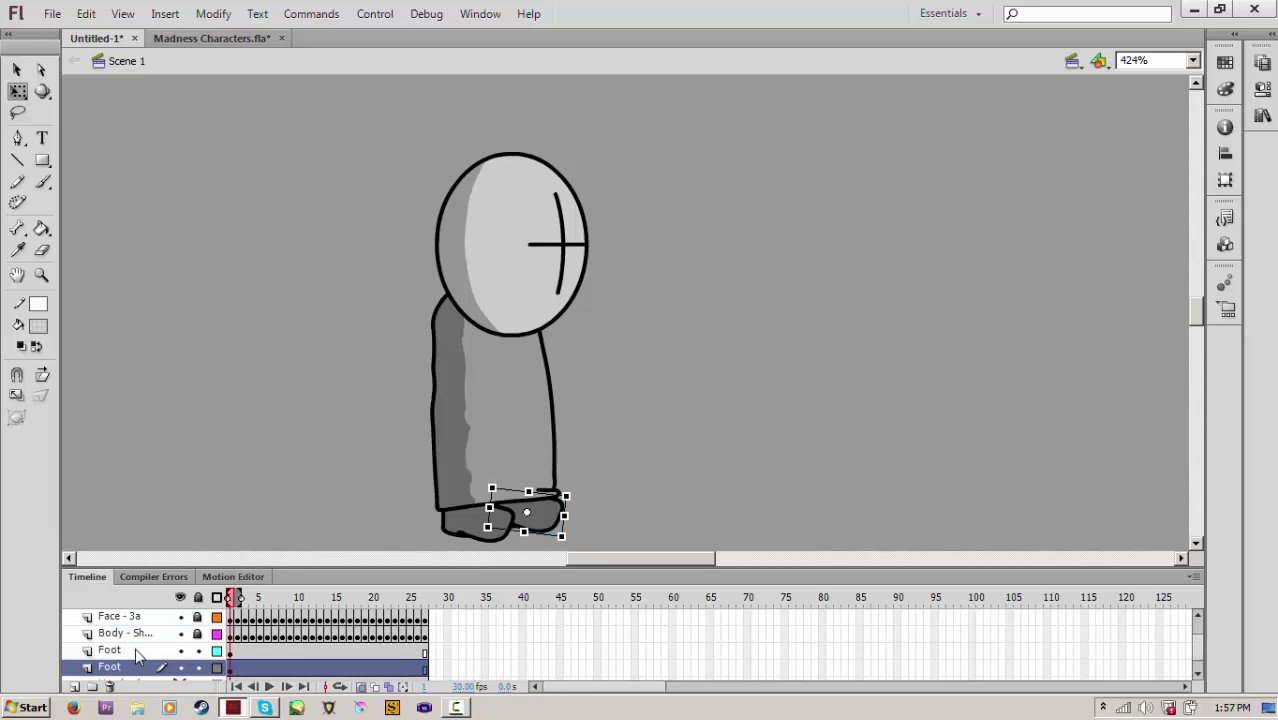
left_click(138, 650, "shift")
left_click(150, 618, "shift")
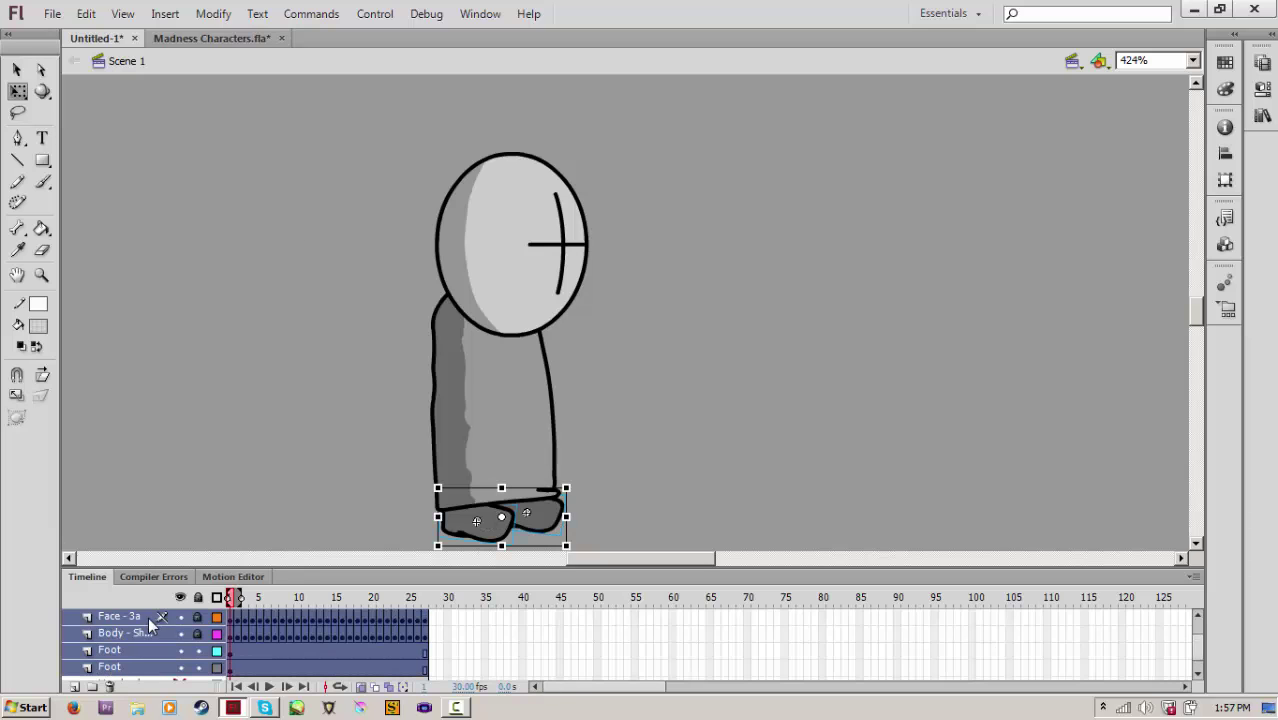
right_click(150, 620)
left_click(194, 358)
Create a layer folder below Layer 1, move the character layers into it and collapse it
left_click(92, 686)
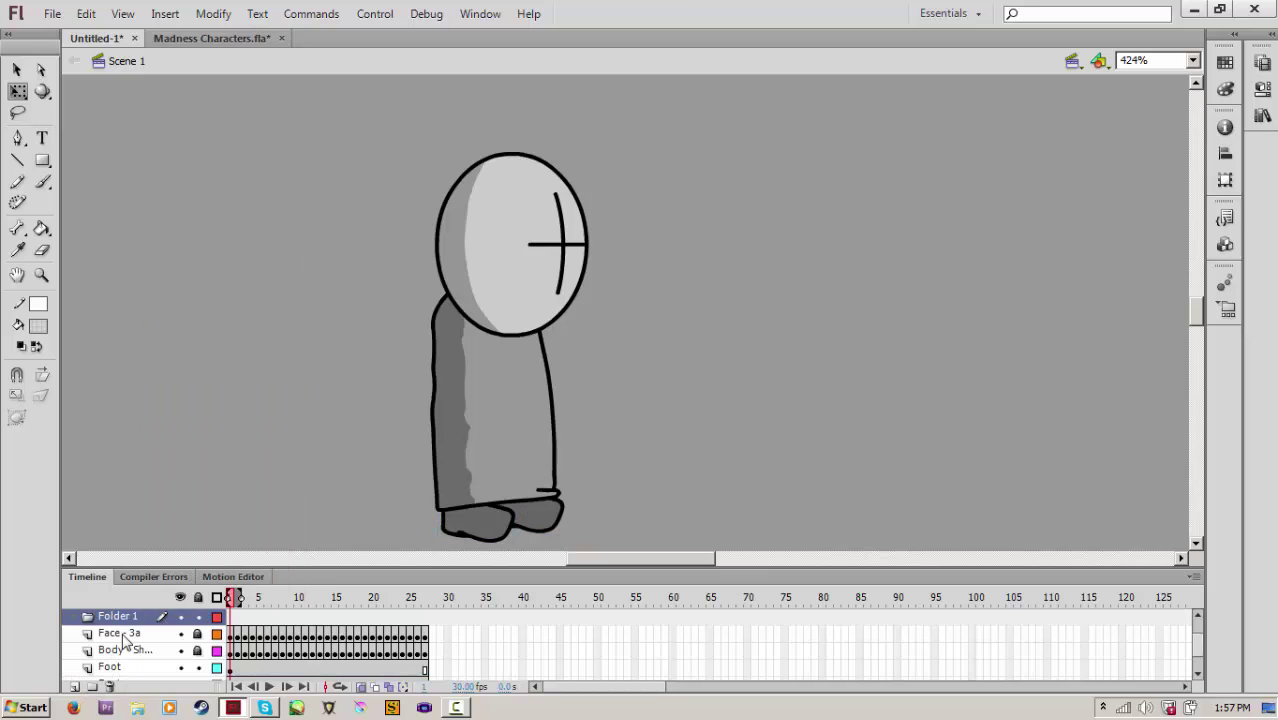
scroll(121, 645, "down", 2)
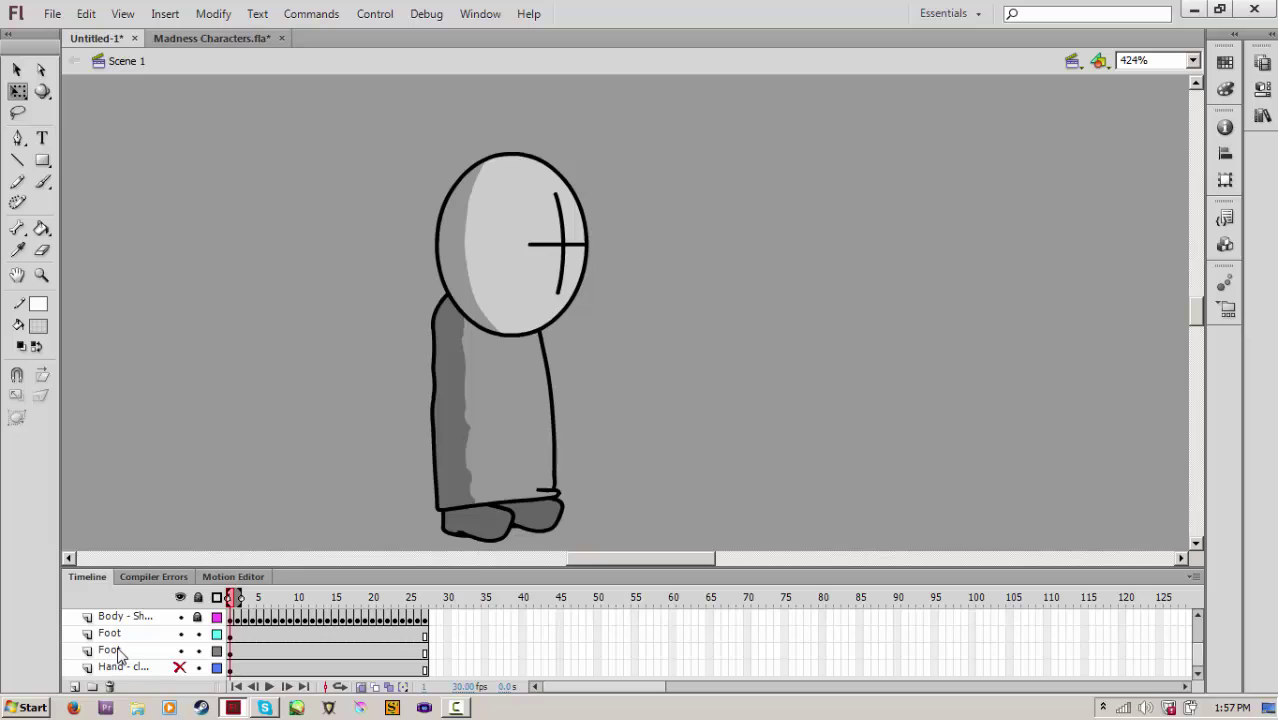
left_click(118, 650, "shift")
scroll(119, 650, "up", 3)
left_click_drag(124, 650, 114, 688)
scroll(97, 650, "up", 3)
left_click(75, 650)
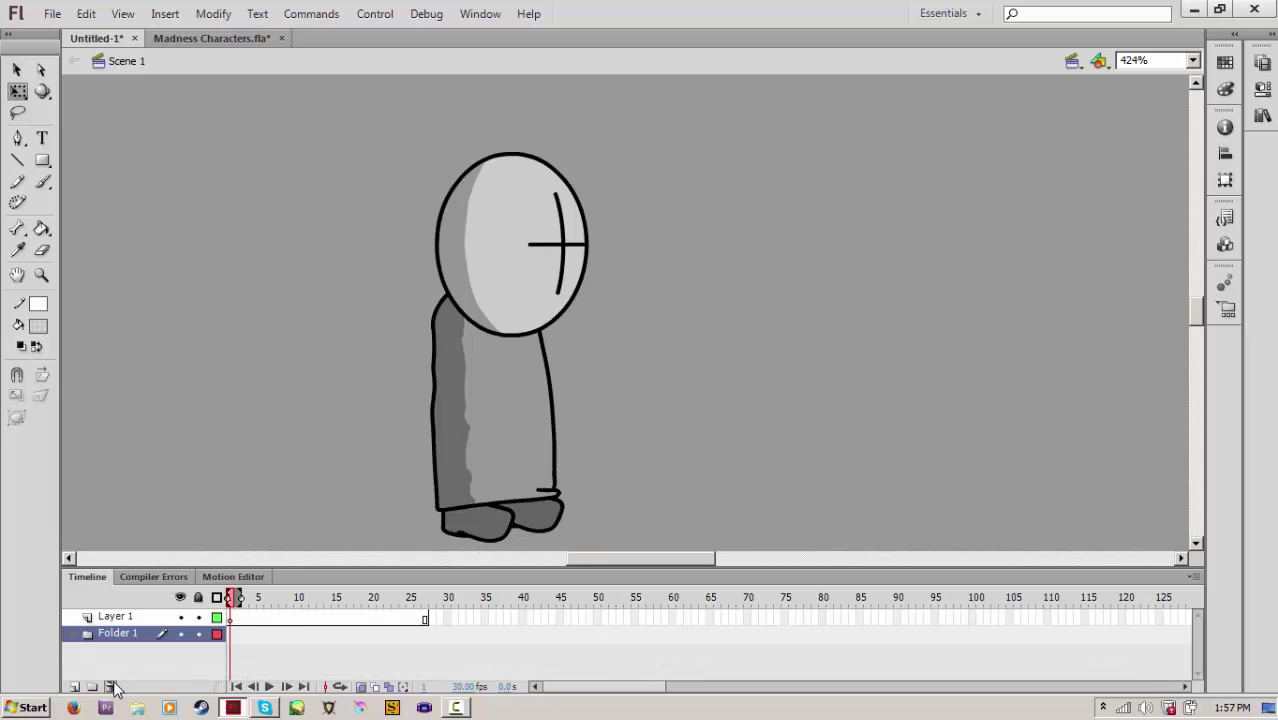
left_click(153, 619)
right_click(267, 467)
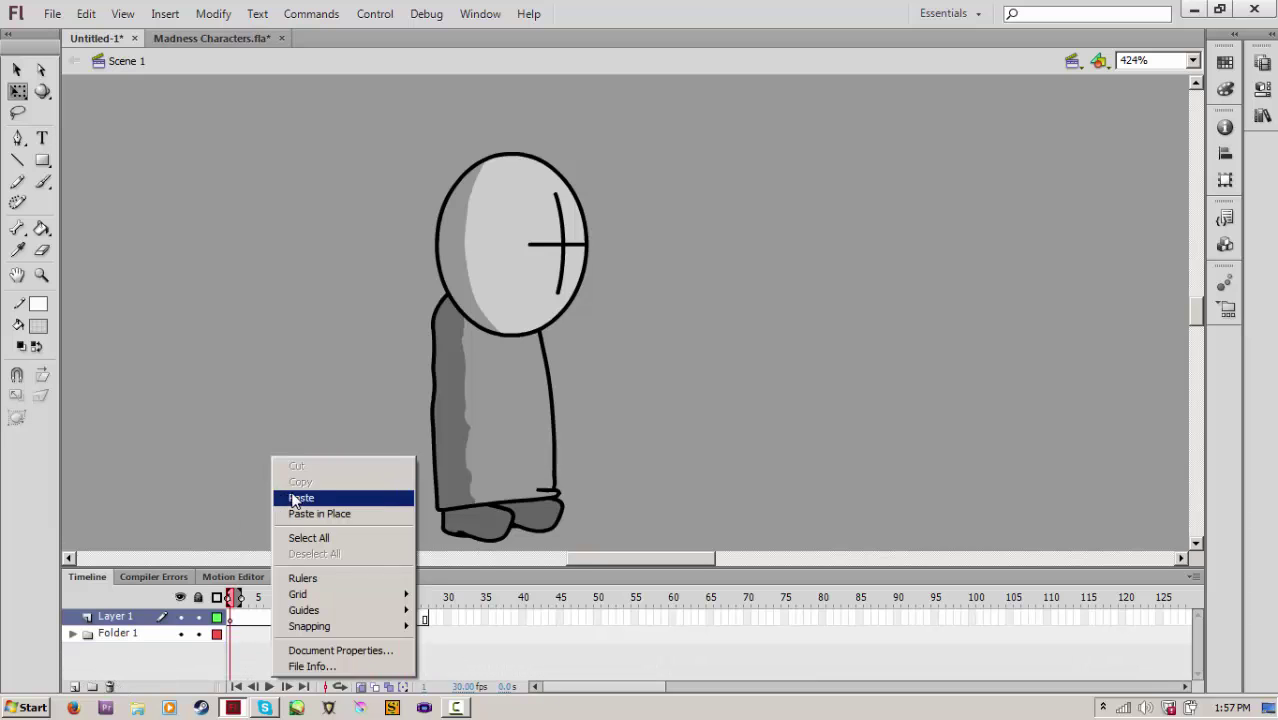
left_click(305, 493)
scroll(1015, 474, "up", 4)
left_click_drag(1176, 432, 606, 522)
scroll(606, 524, "down", 3)
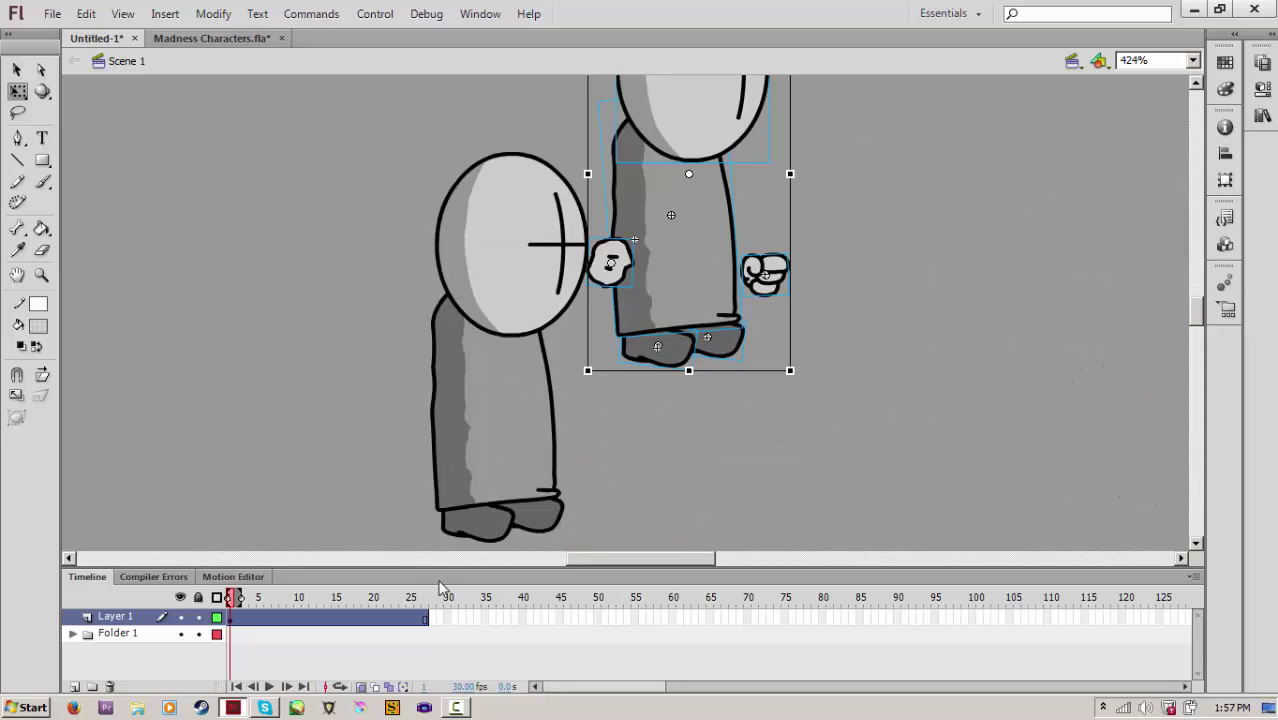
key("Delete")
Paste the copied Face, Body and Foot layers above Layer 1, then unlock the pasted Face and Body layers
right_click(143, 617)
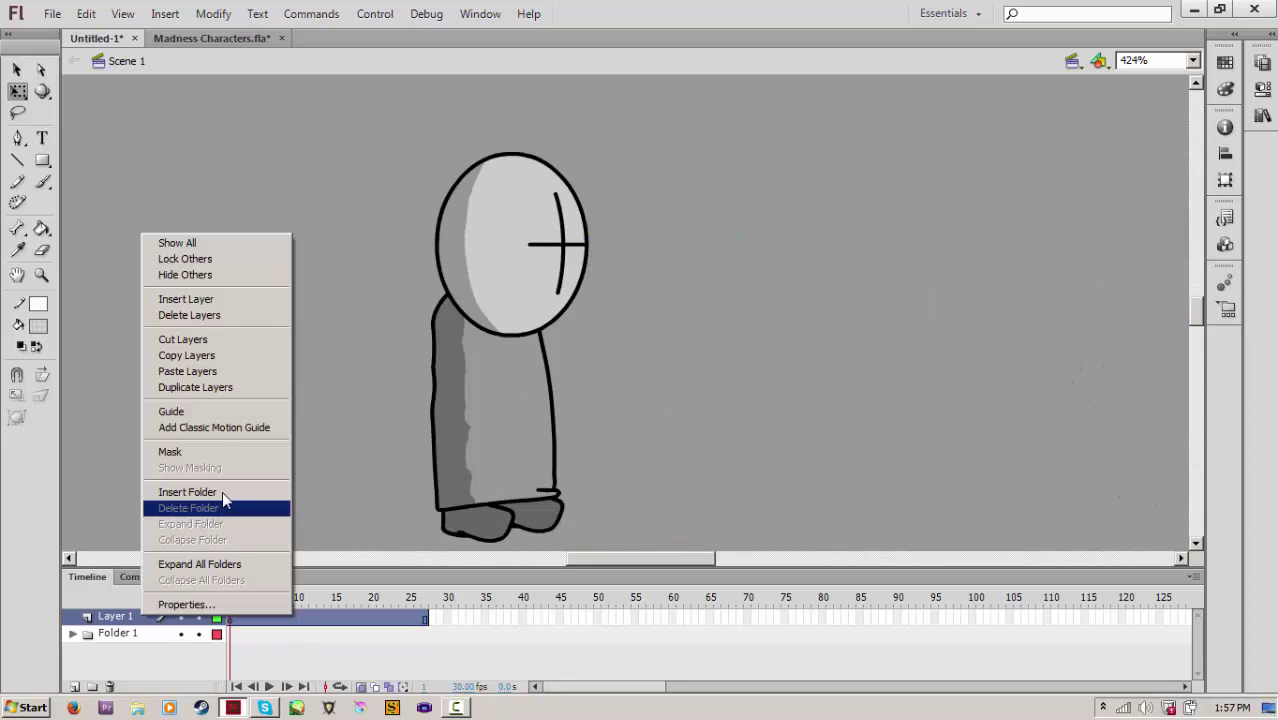
left_click(187, 371)
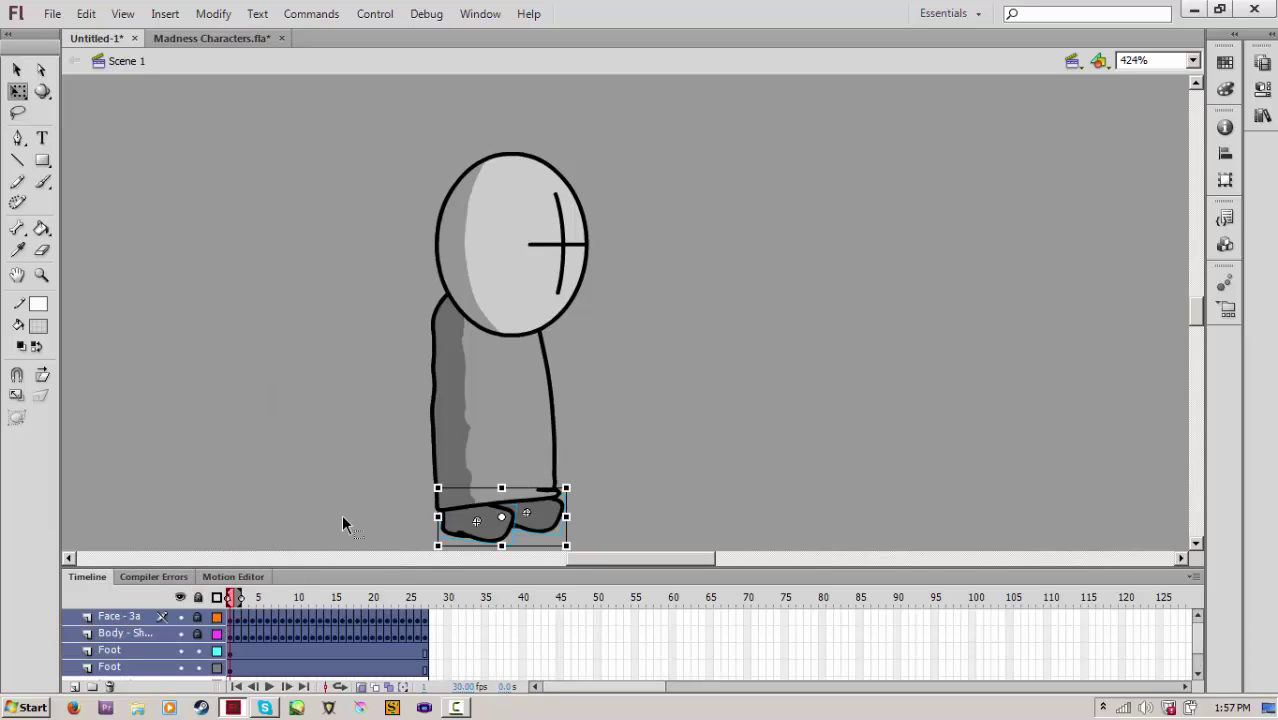
left_click(199, 599)
left_click(197, 634)
left_click(197, 650)
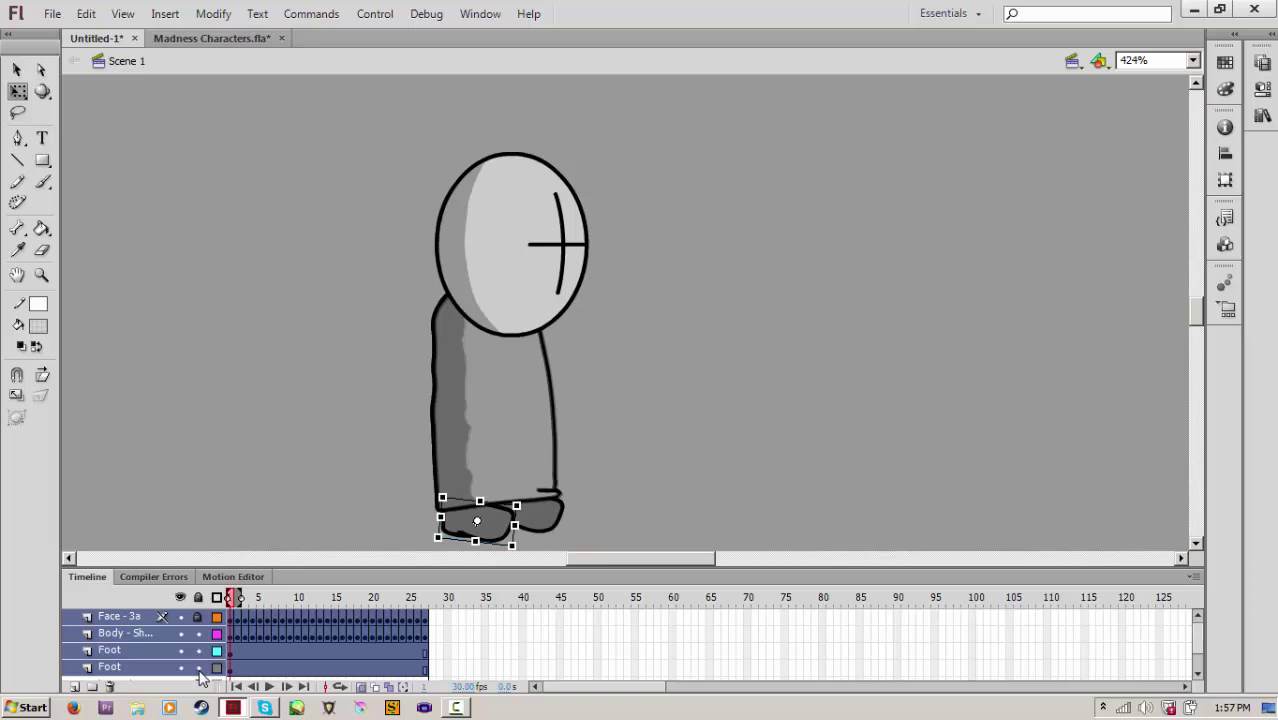
left_click(197, 667)
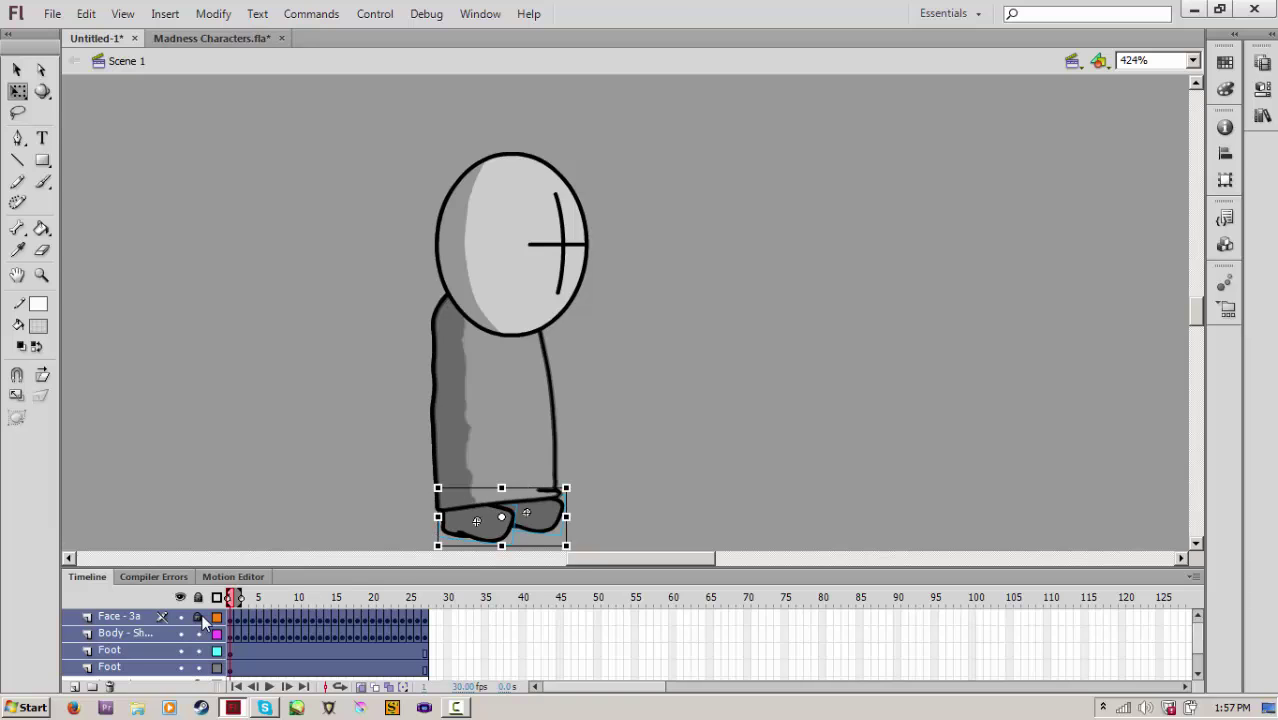
left_click(199, 617)
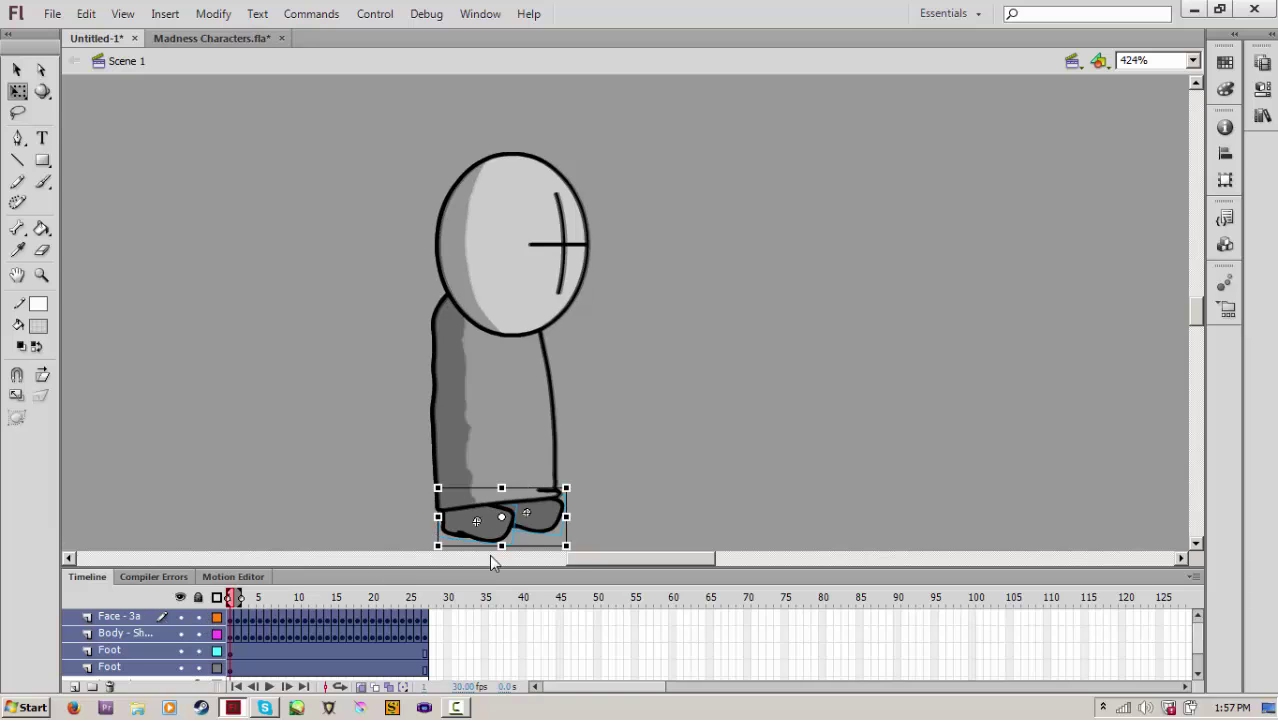
left_click_drag(518, 460, 516, 274)
key("ctrl+z")
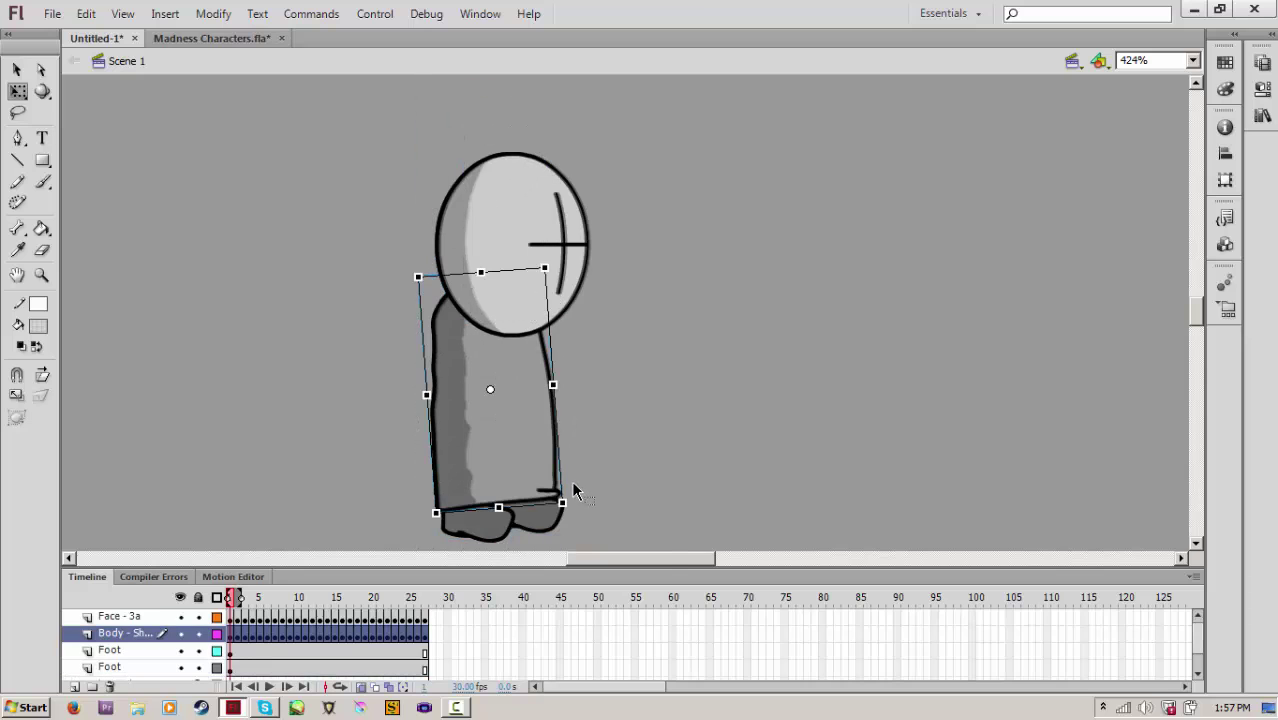
left_click(668, 558)
left_click_drag(630, 511, 266, 201)
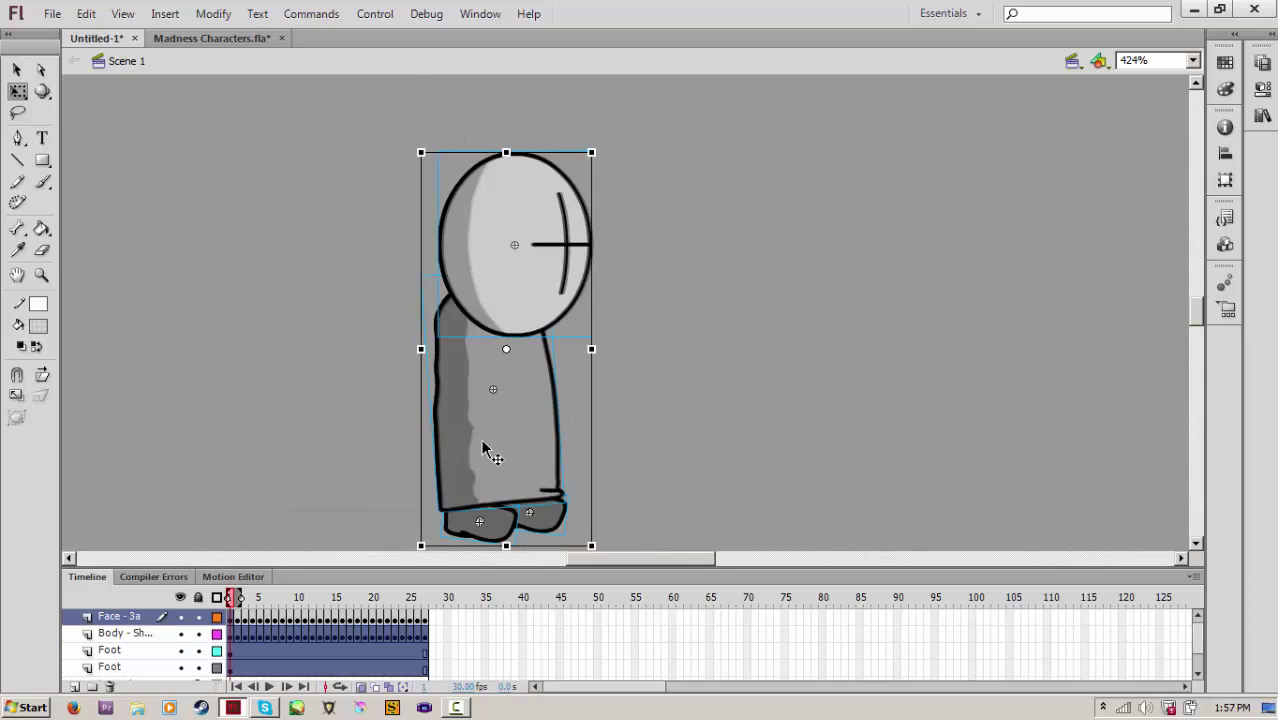
left_click_drag(474, 440, 460, 353)
left_click_drag(529, 570, 565, 492)
left_click(262, 631)
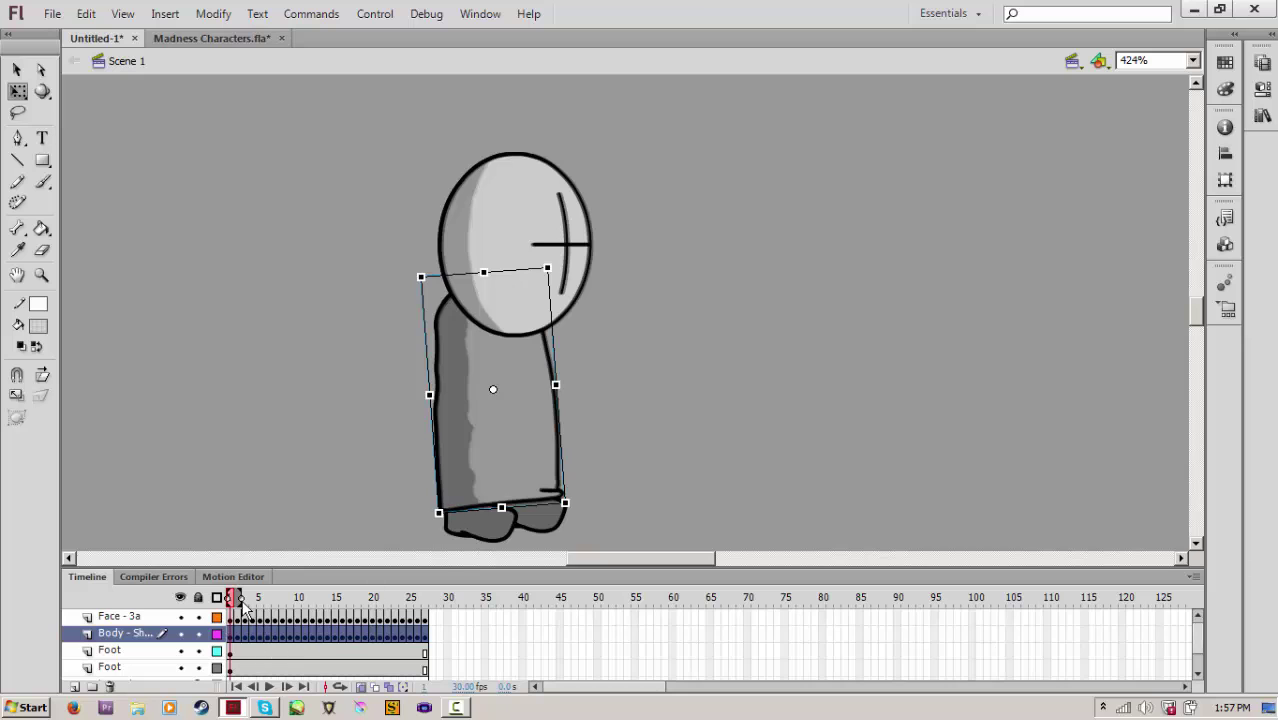
Enable Edit Multiple Frames over frames 1 through 27 and move the copied face, body and feet straight up, clear of the original
left_click_drag(241, 598, 428, 598)
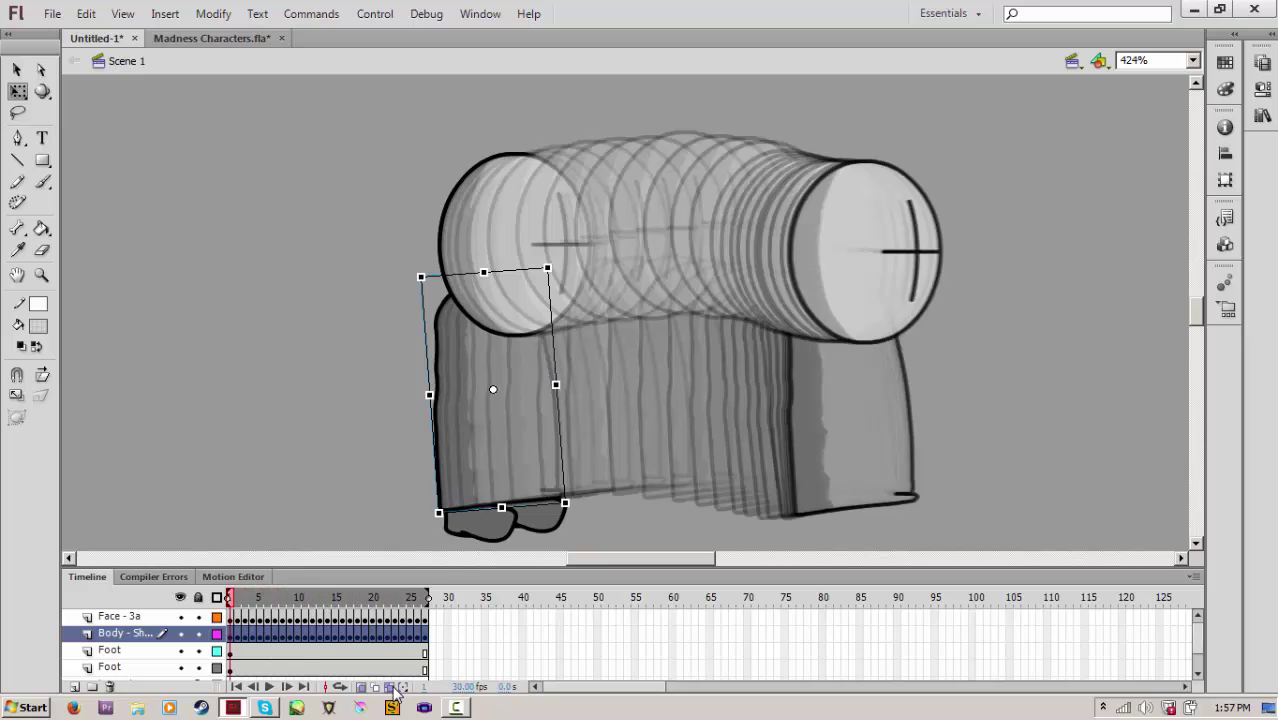
left_click(390, 687)
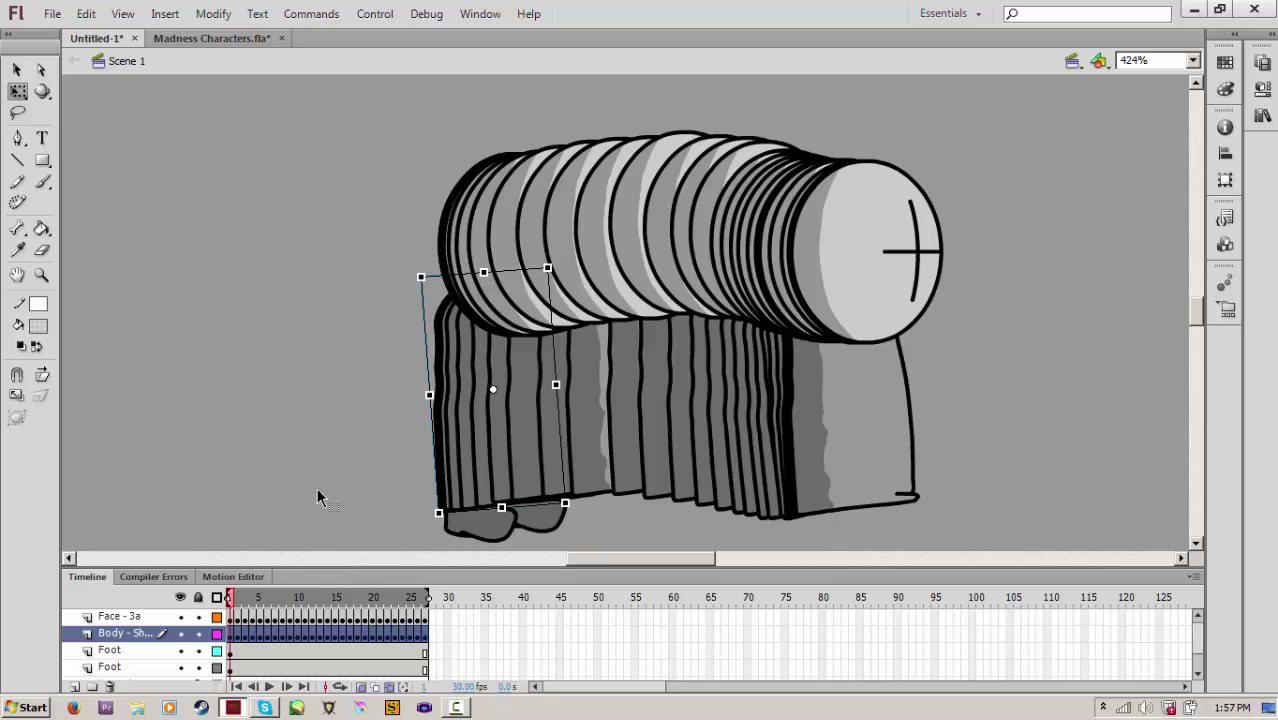
left_click_drag(416, 159, 881, 540)
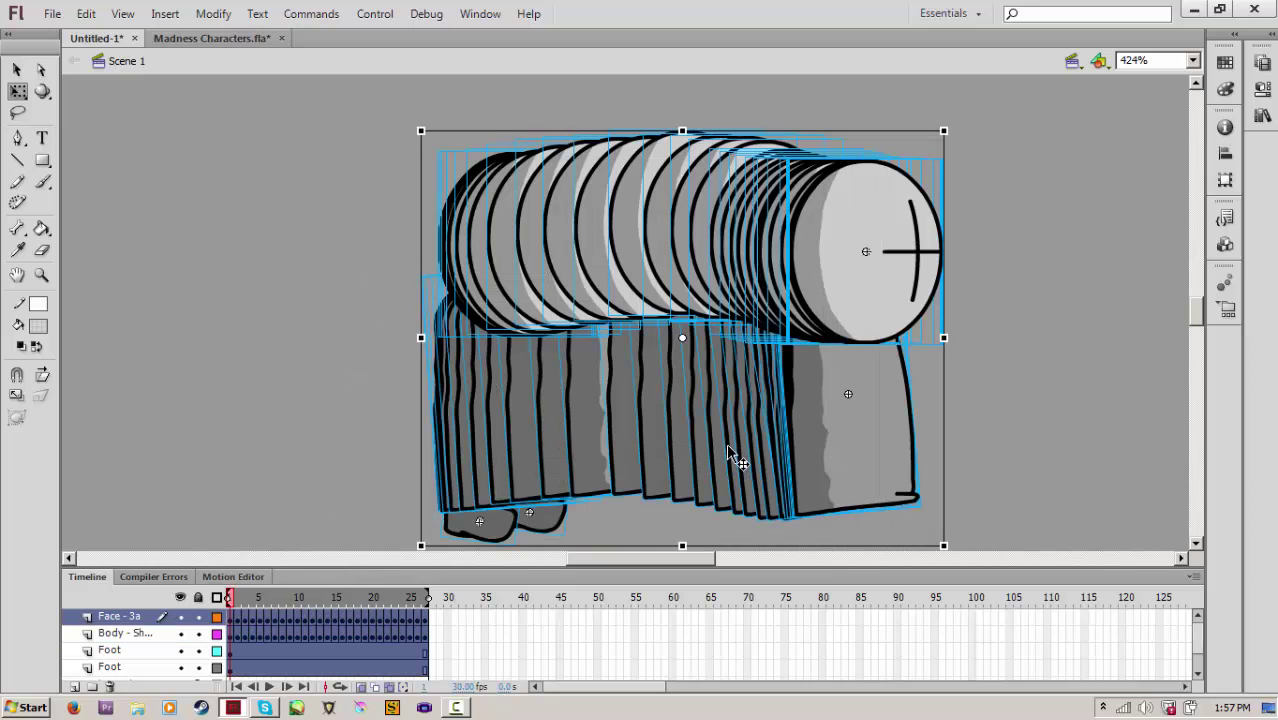
key("Up")
key("Up")
key("Up")
key("Up")
key("Up")
key("Up")
key("Up")
key("Up")
key("Up")
key("Up")
key("Up")
key("Up")
key("Up")
key("Up")
key("Up")
key("Up")
key("Up")
key("Up")
key("Up")
key("Up")
key("Up")
key("Up")
key("Up")
key("Up")
key("Up")
key("Up")
key("Up")
key("Up")
key("Up")
key("Up")
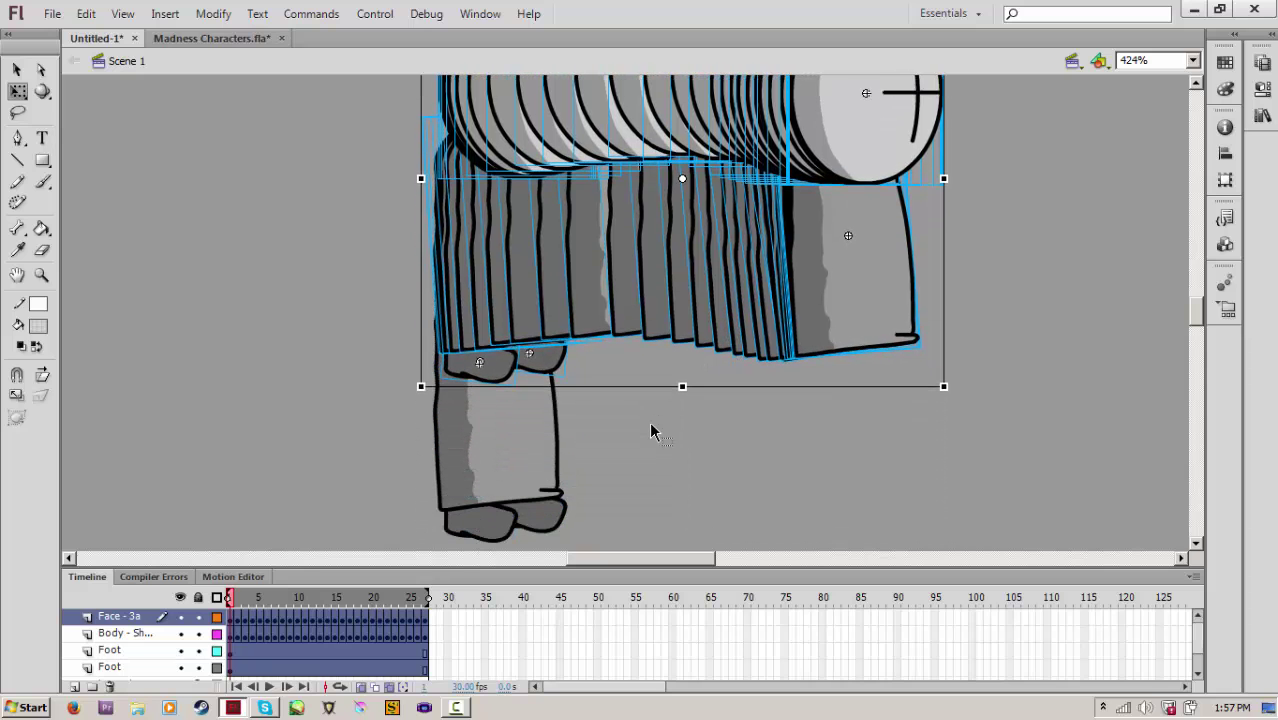
key("Up")
key("Up")
key("Up")
key("Up")
key("Up")
key("Up")
key("Up")
key("Up")
key("Up")
key("Up")
key("Up")
key("Up")
key("Up")
key("Up")
key("Up")
key("Up")
key("Up")
key("Up")
key("Up")
key("Up")
Play the animation of the raised copy and lock its Face and Body layers
key("period")
scroll(649, 425, "up", 4)
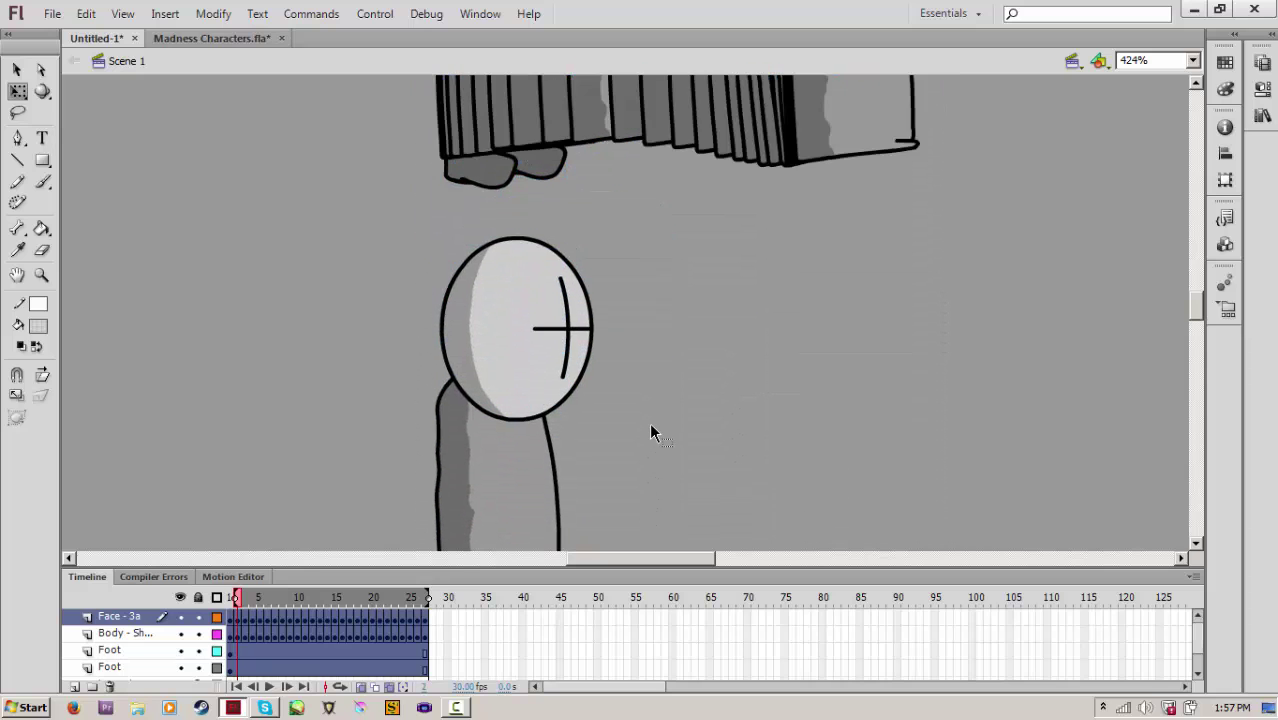
key("Return")
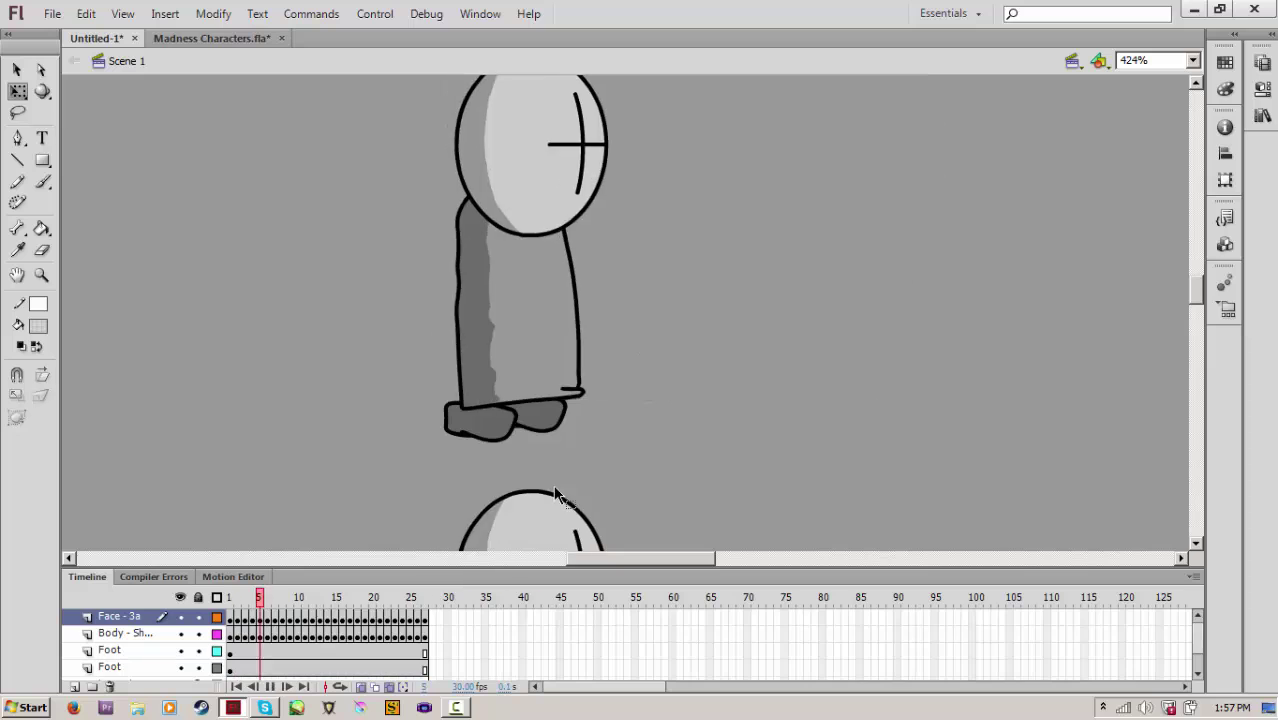
left_click(197, 617)
left_click(447, 634)
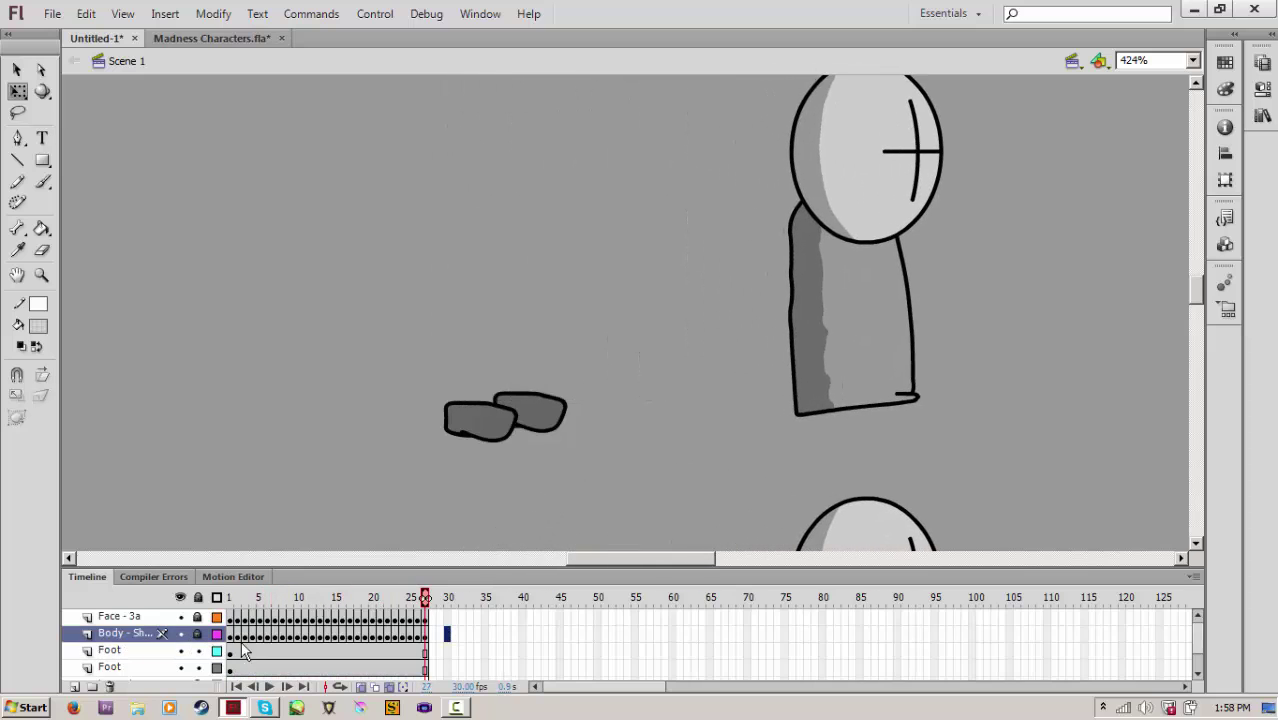
Move the rear foot in place onto the upper Foot layer, behind the front foot, and lock that layer
left_click(152, 670)
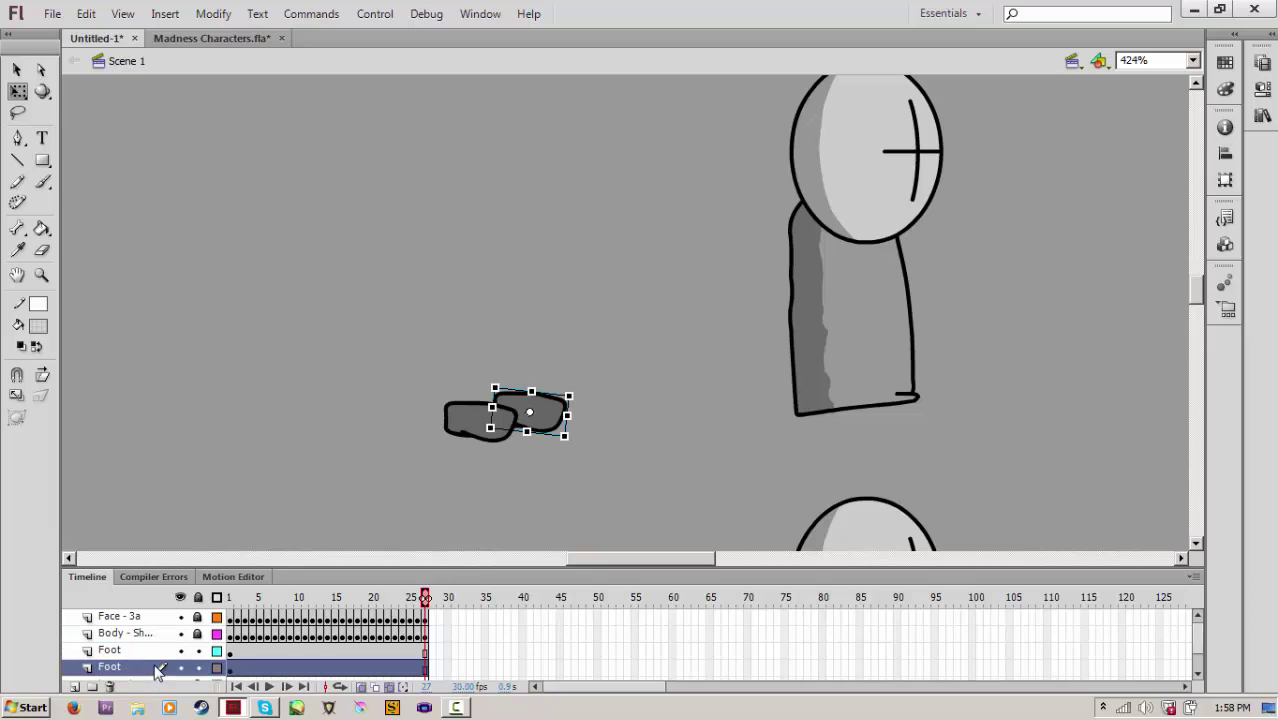
key("Delete")
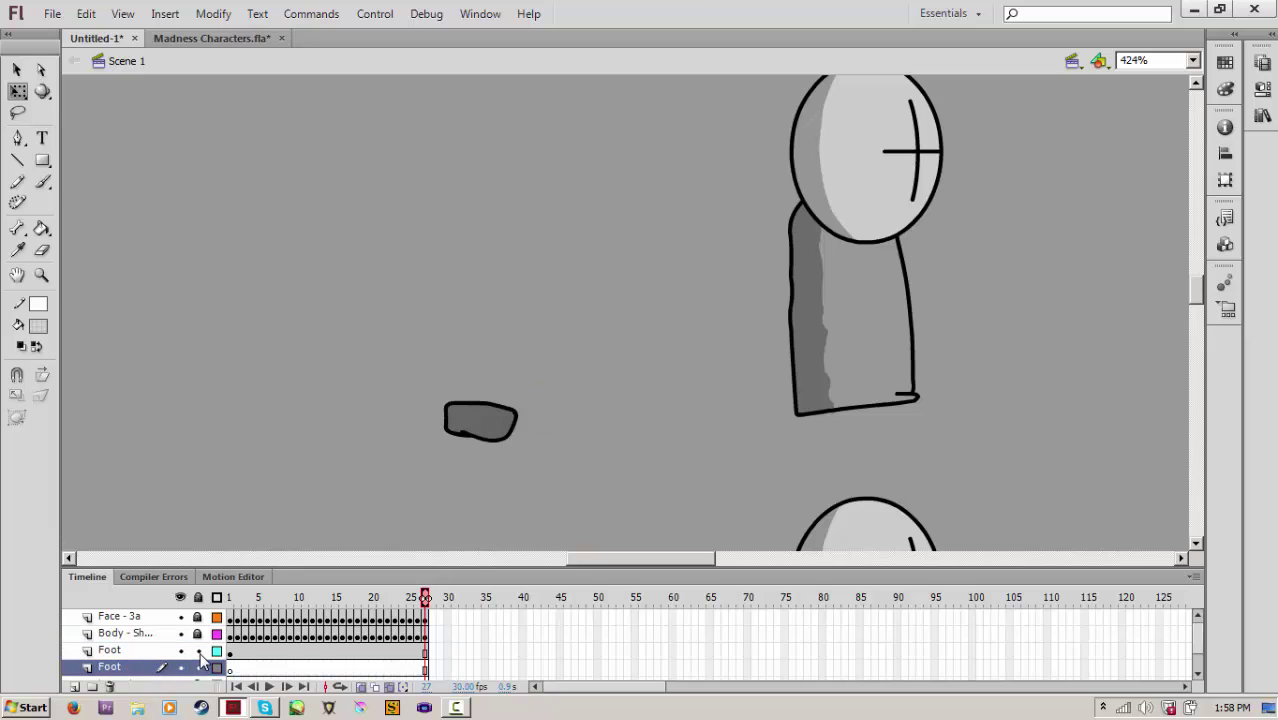
left_click(145, 652)
right_click(289, 407)
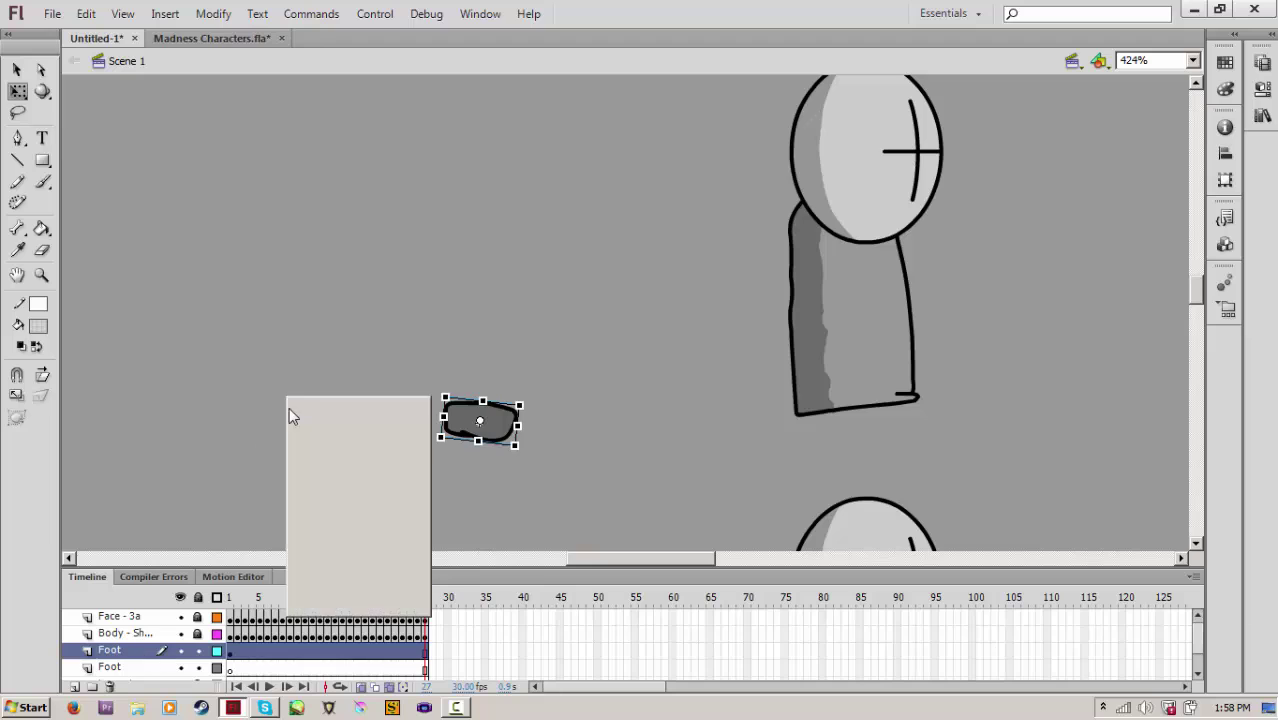
left_click(320, 450)
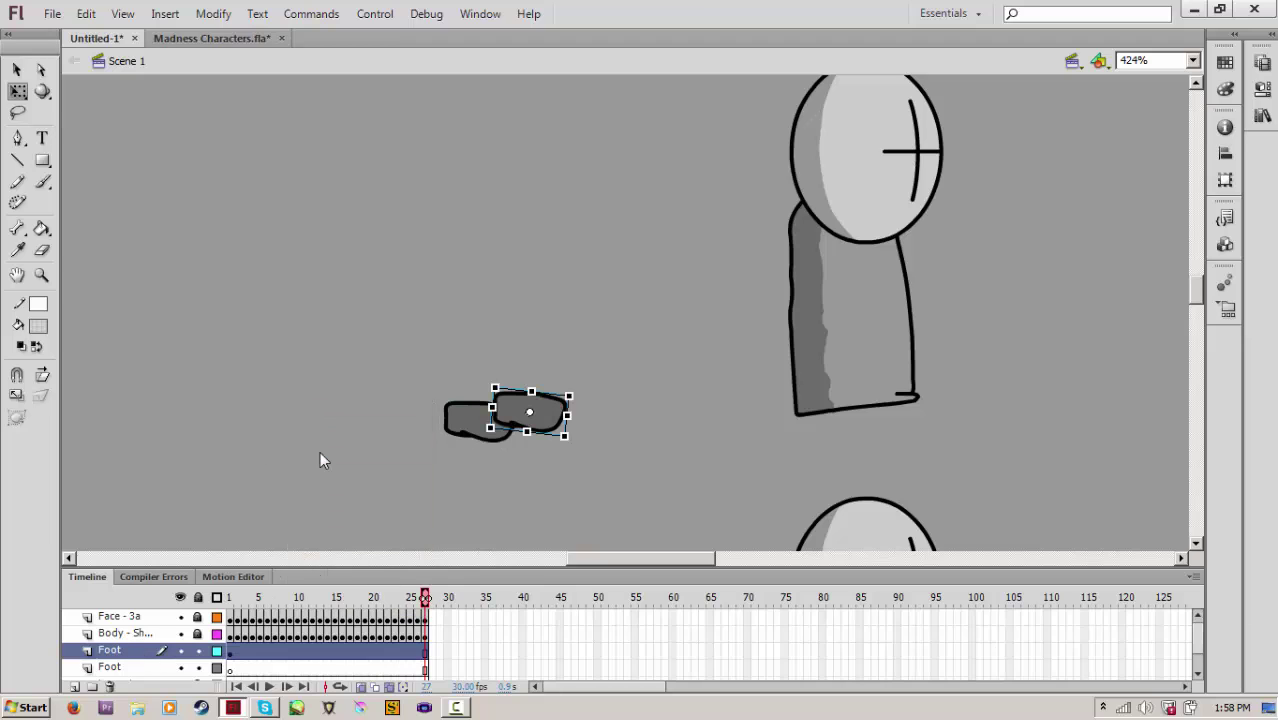
left_click(230, 262)
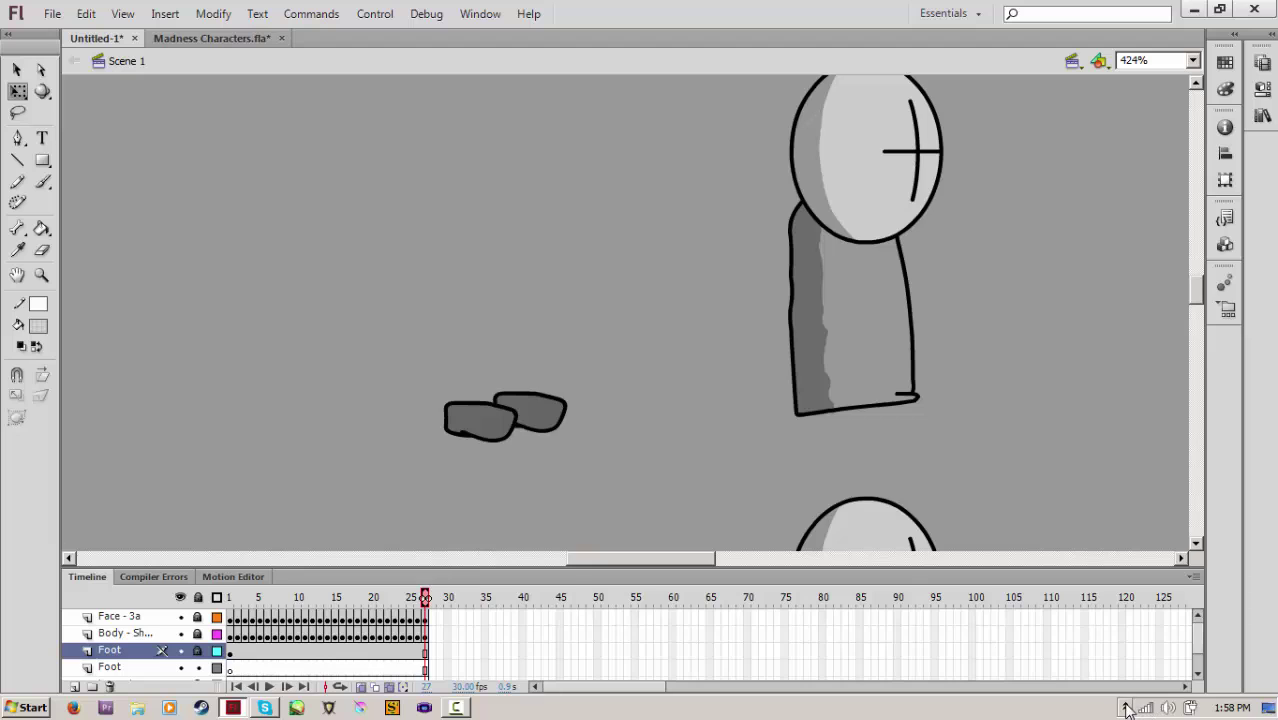
left_click(1126, 708)
left_click(466, 708)
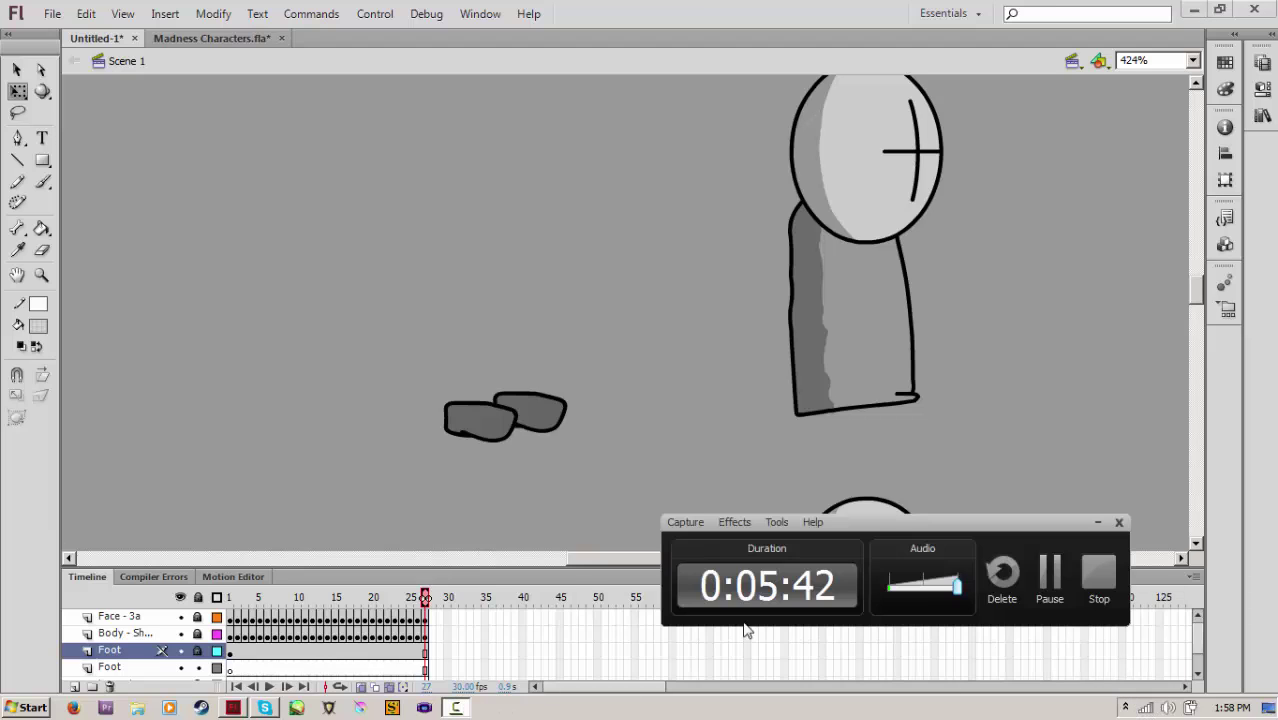
left_click(1065, 590)
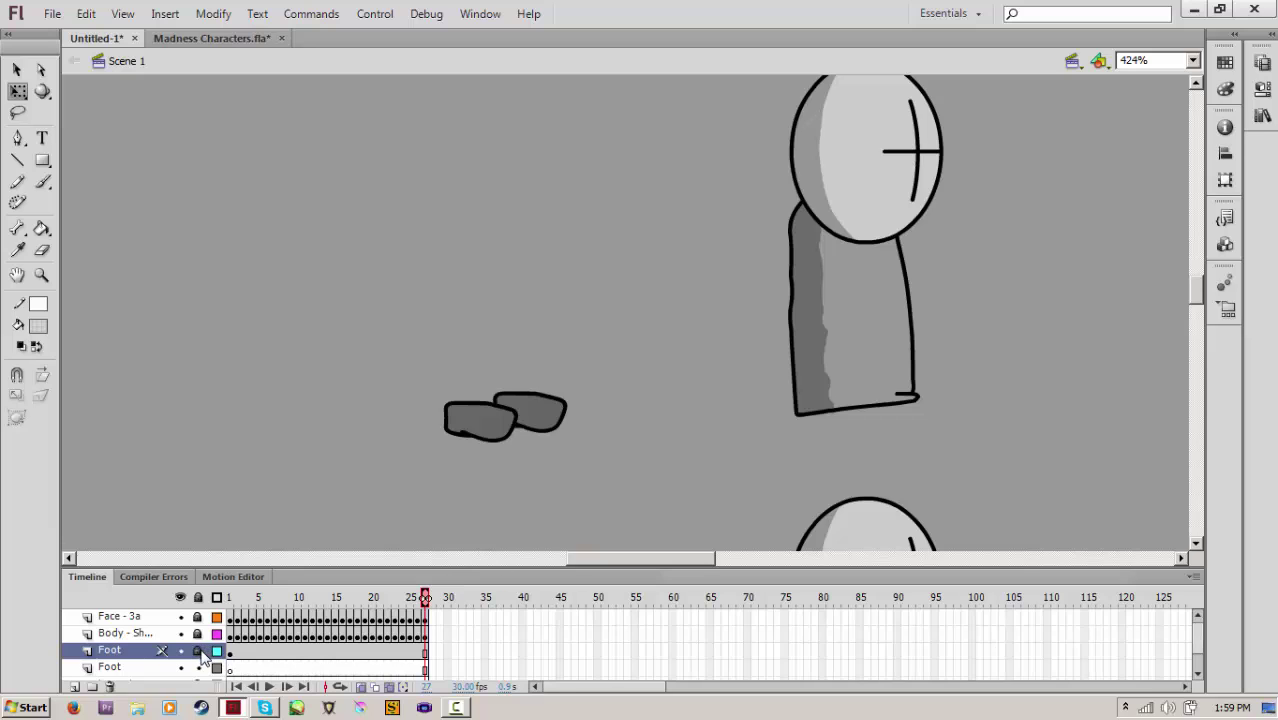
Delete the emptied Foot layer
left_click(109, 670)
left_click(109, 686)
scroll(146, 656, "down", 1)
scroll(162, 660, "up", 1)
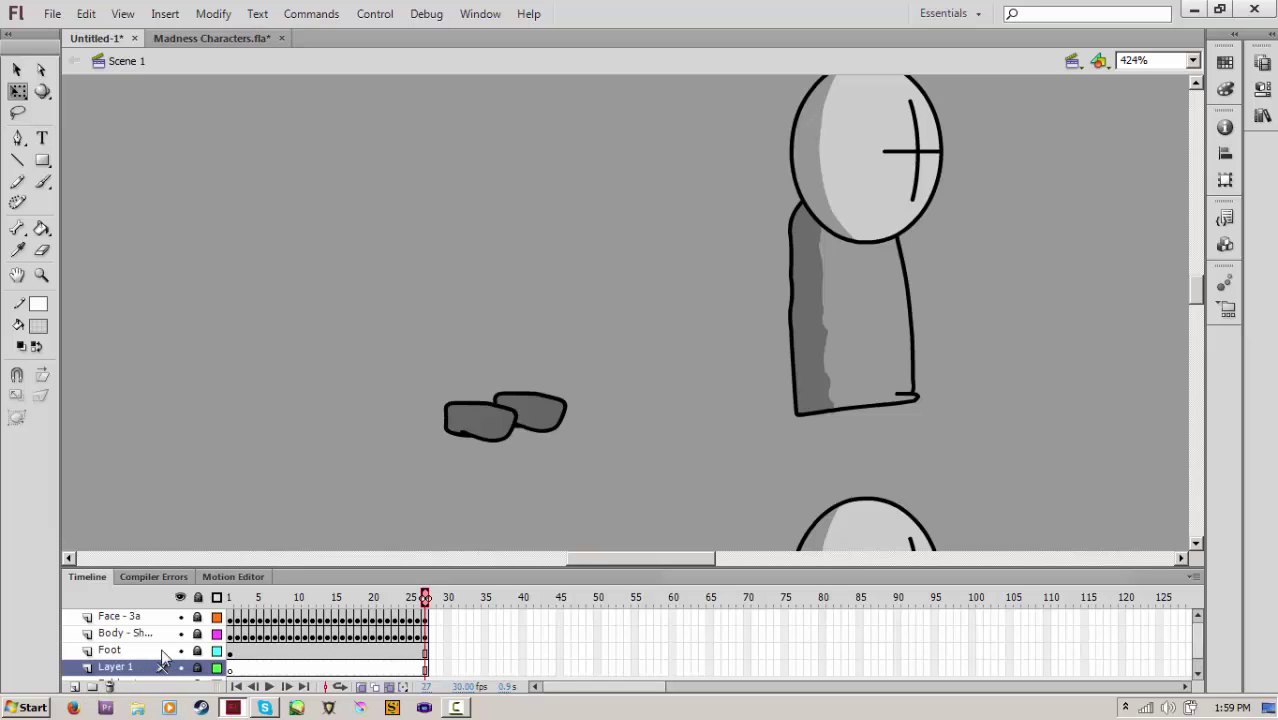
scroll(140, 647, "down", 1)
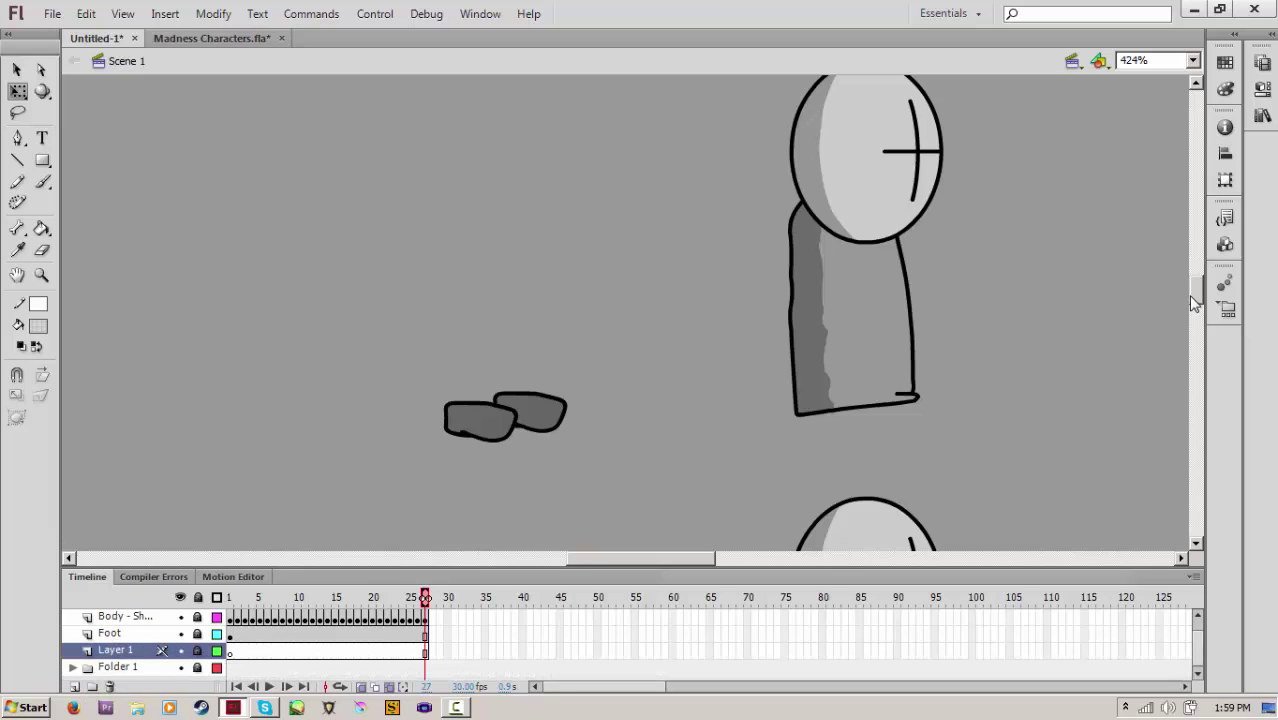
scroll(1193, 303, "down", 3)
scroll(1189, 330, "up", 4)
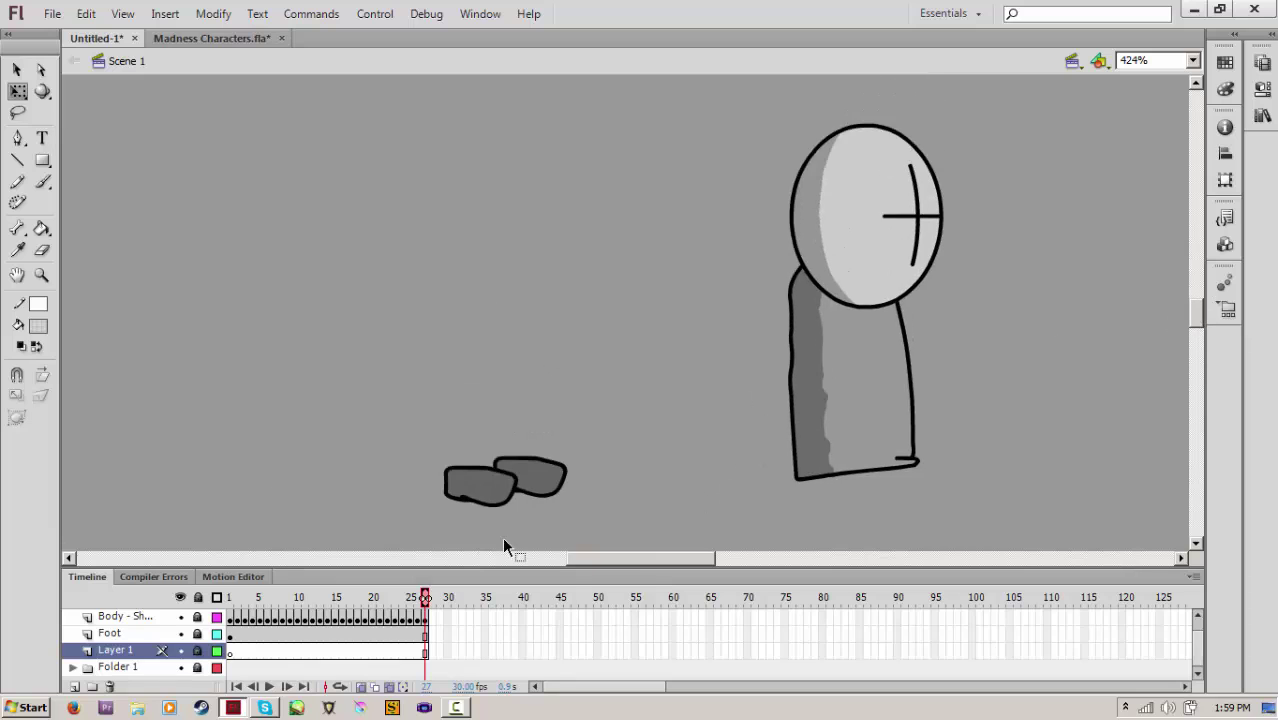
Expand Folder 1, add a keyframe at frame 2 of its upper Foot layer and move the front foot slightly forward
left_click(72, 667)
scroll(148, 648, "down", 4)
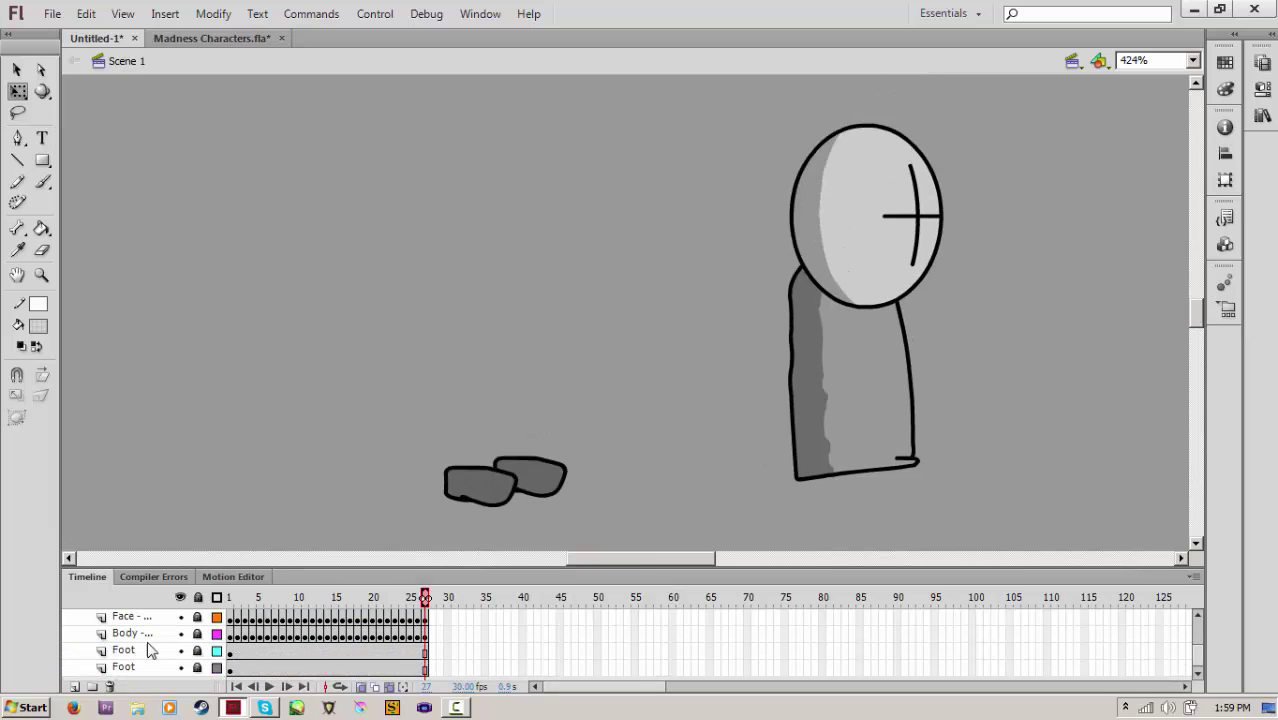
left_click(230, 652)
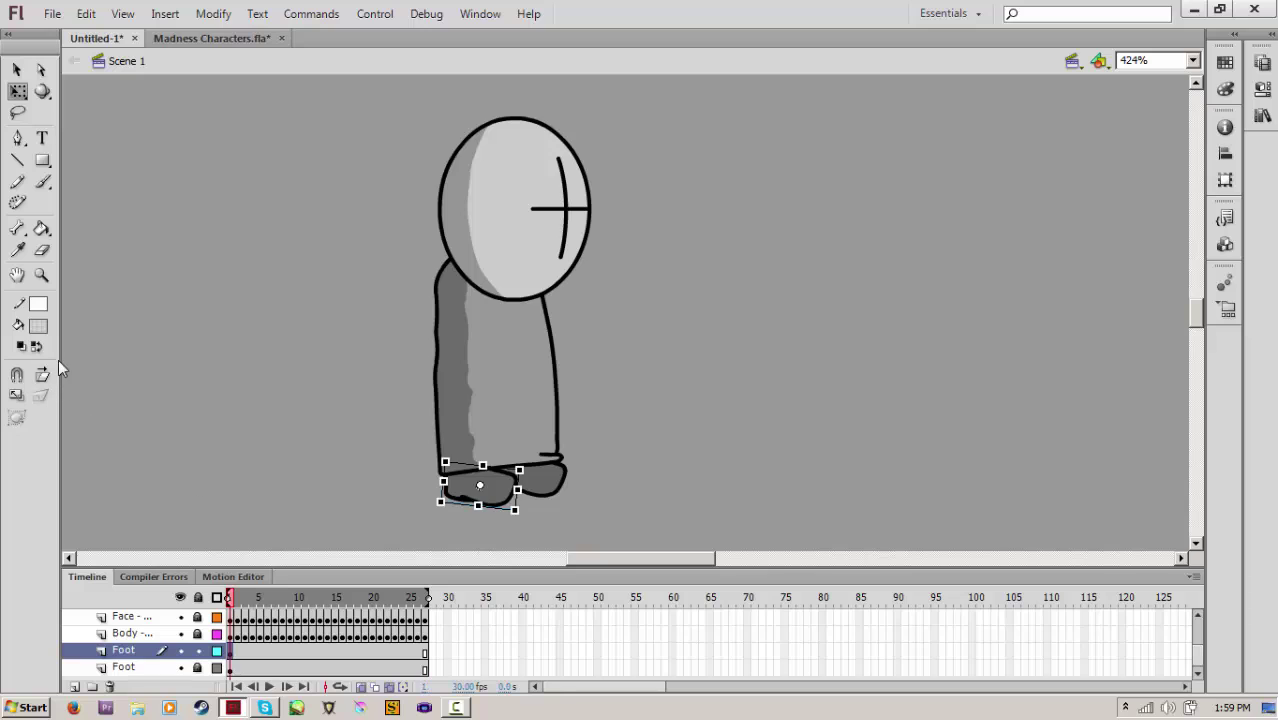
left_click(42, 274)
left_click_drag(380, 339, 824, 529)
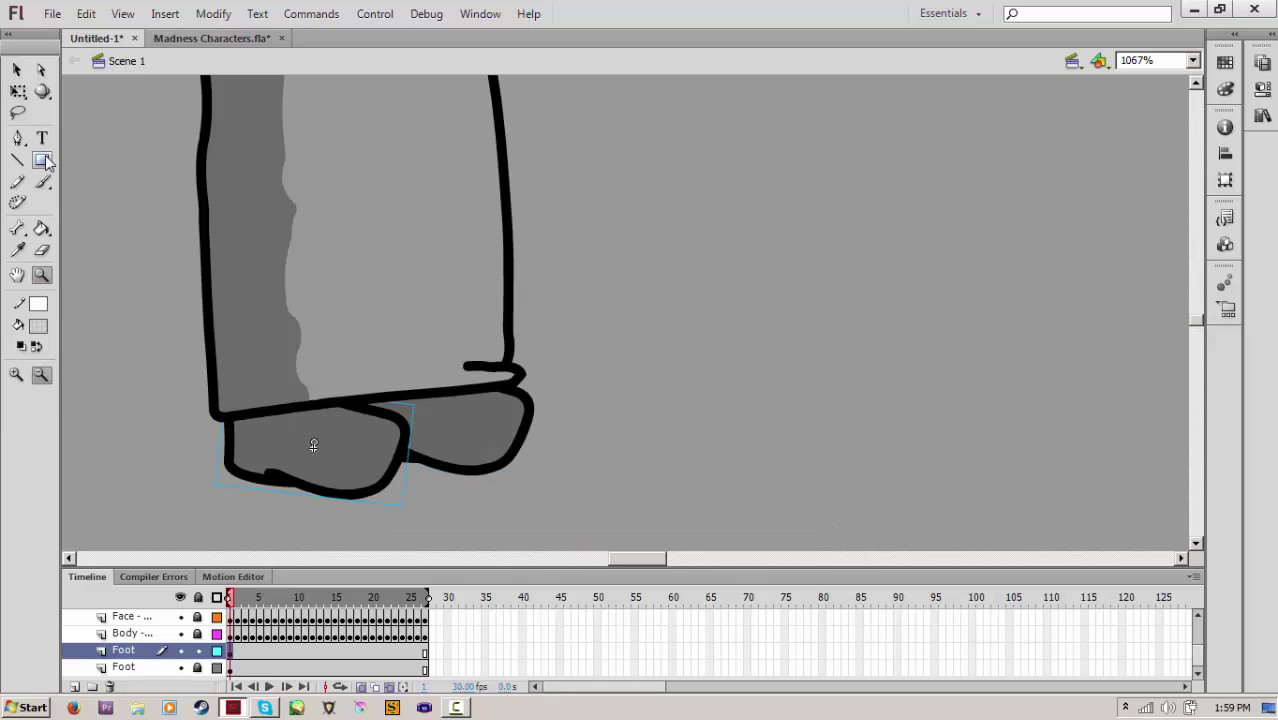
left_click(18, 91)
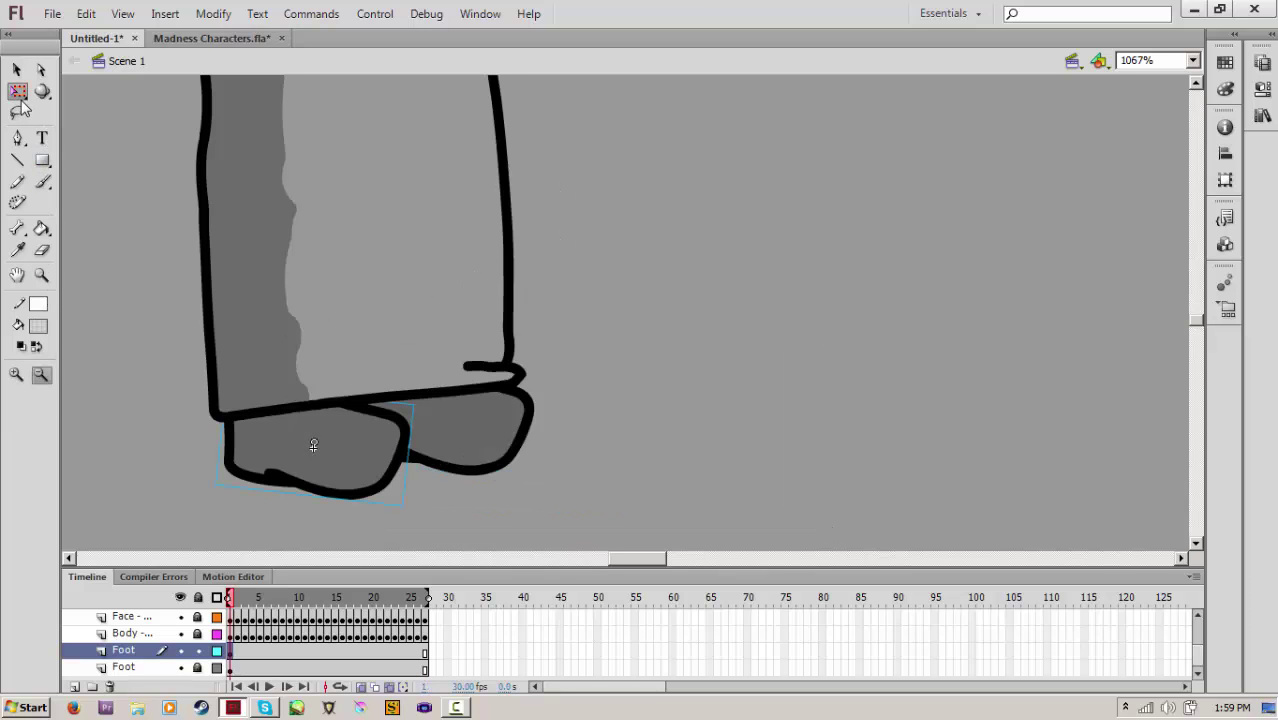
left_click(244, 599)
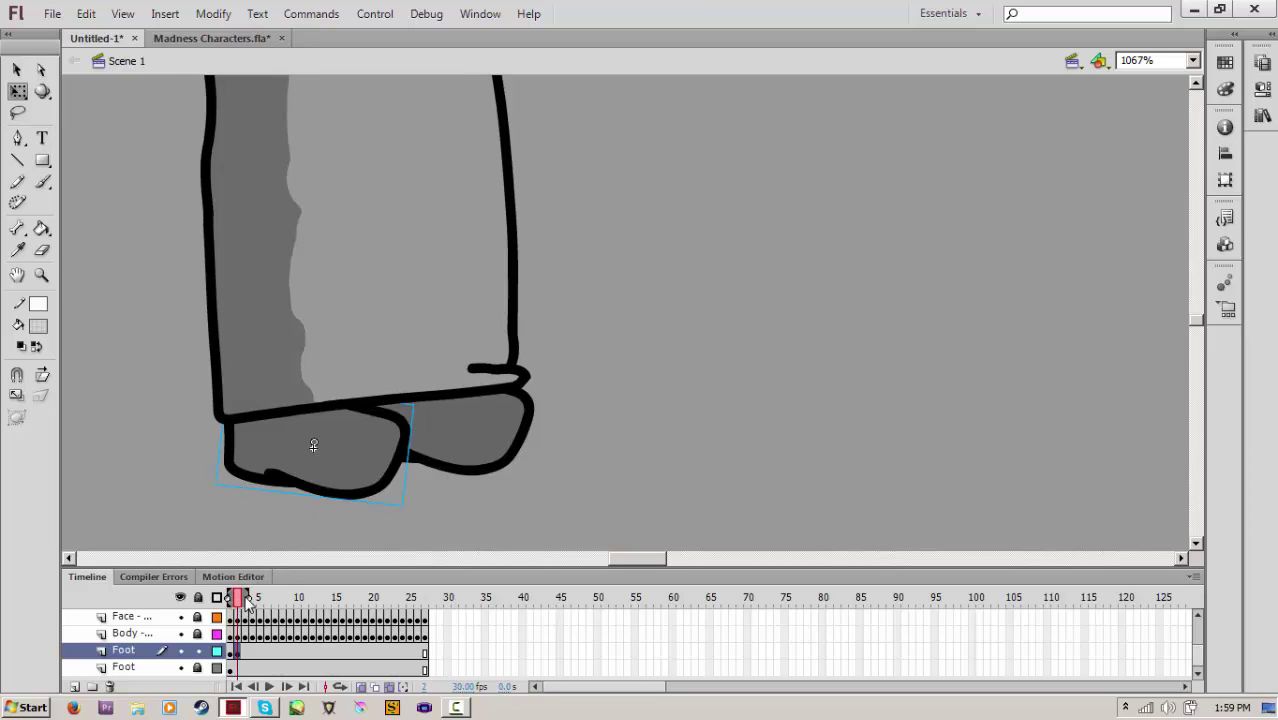
left_click_drag(323, 460, 332, 459)
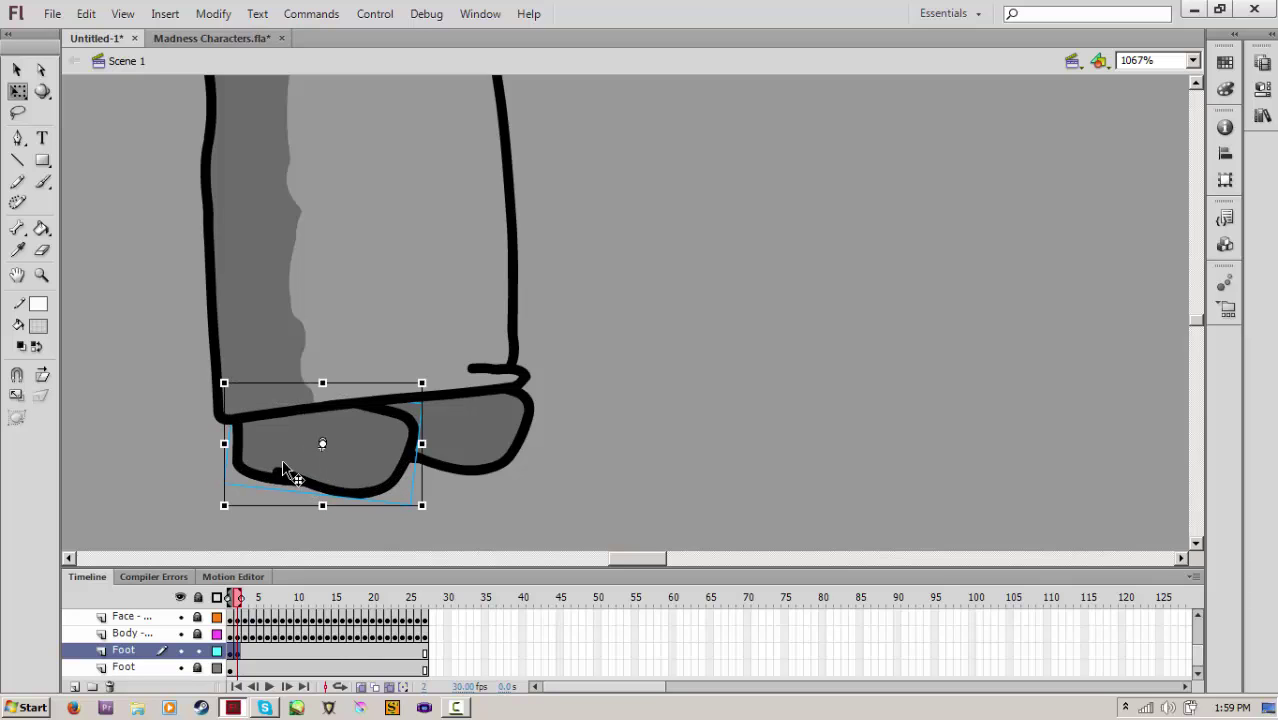
Nudge the front foot back to its starting position on frame 1 and return to frame 2
left_click(243, 651)
left_click(231, 652)
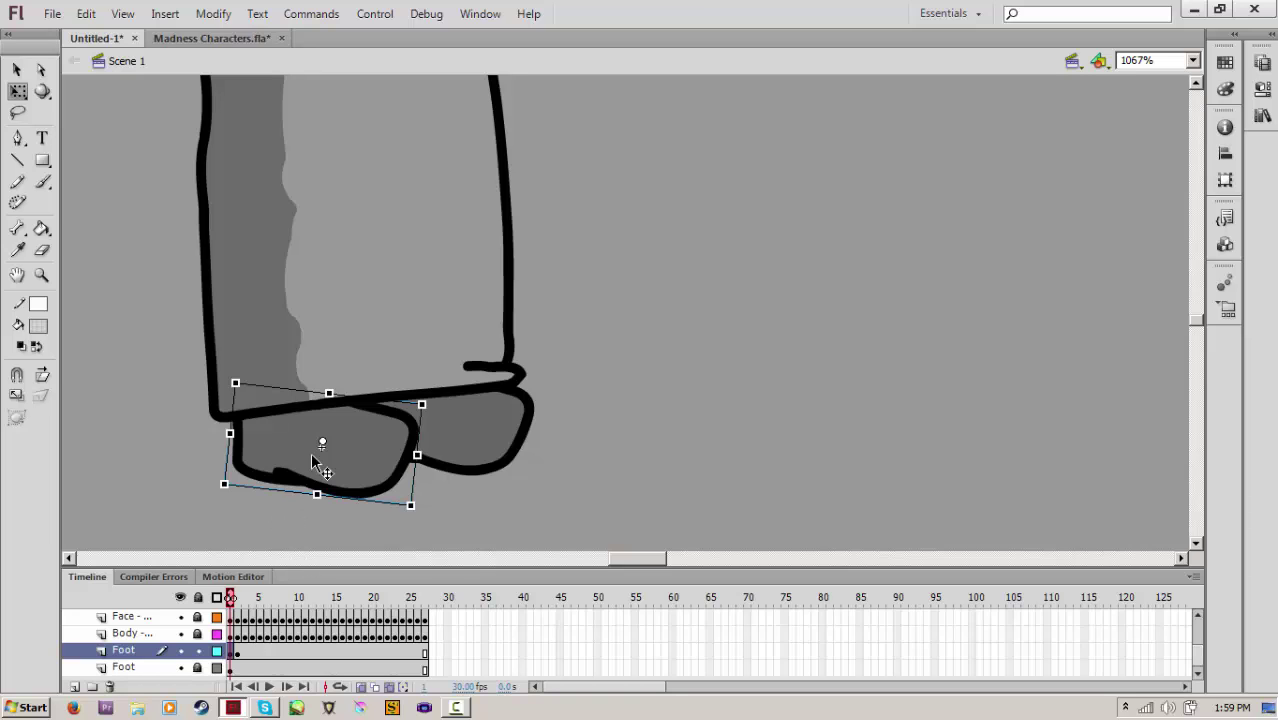
key("Left")
key("Left")
key("Left")
key("Left")
key("Left")
left_click(242, 650)
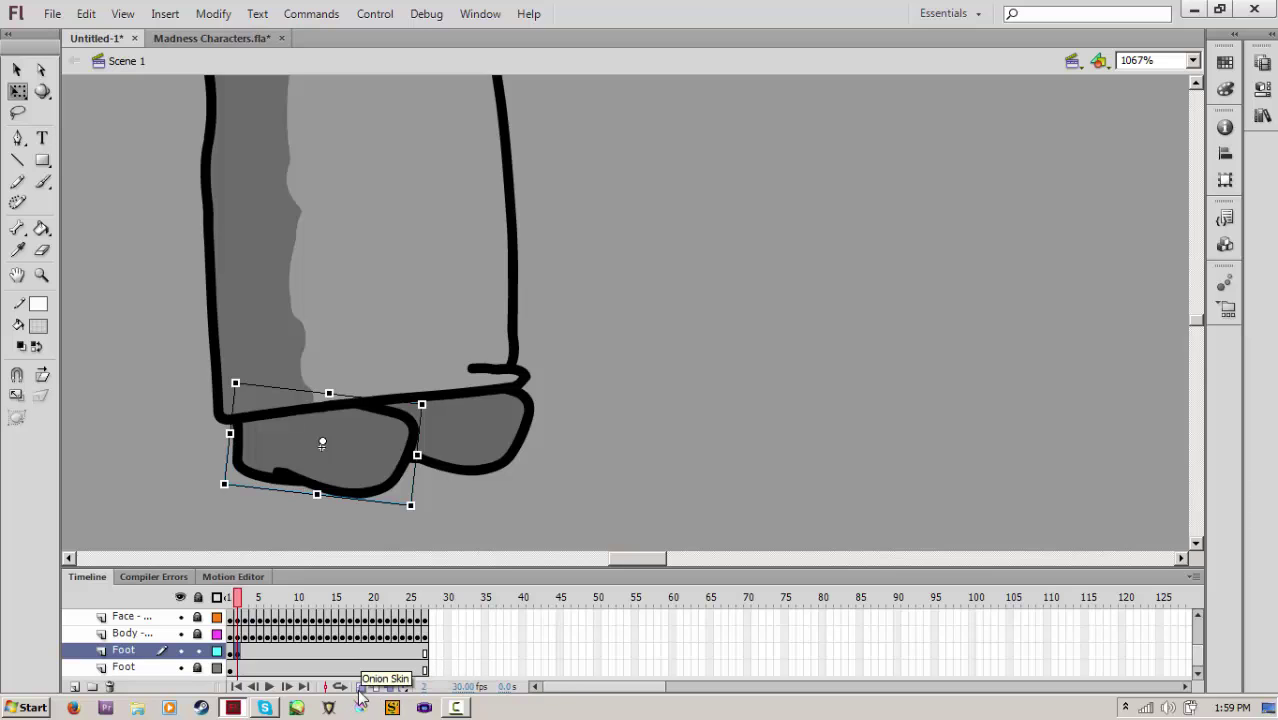
With onion skinning on, keyframe the front foot on each of frames 3 to 10, moving it forward beneath the body
key("F6")
left_click_drag(266, 449, 683, 443)
key("F6")
key("F6")
key("F6")
key("F6")
key("F6")
key("F6")
key("F6")
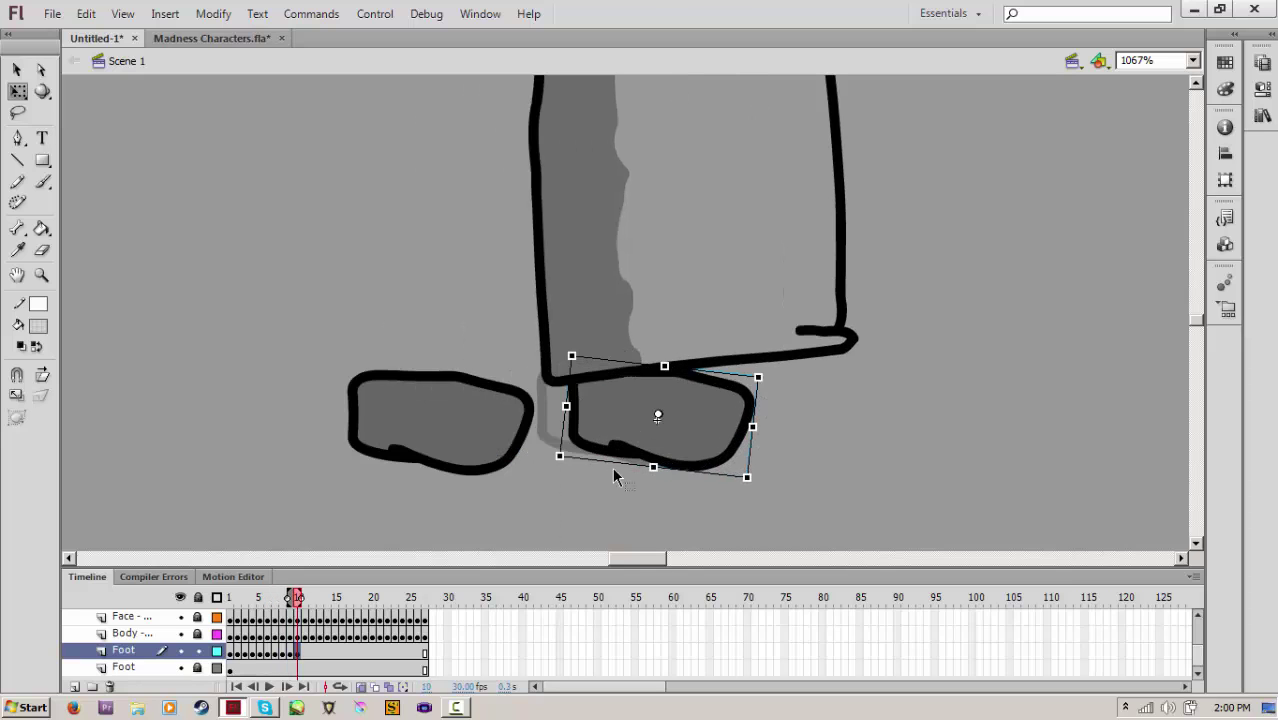
Keyframe the front foot on each of frames 11 to 20, carrying it forward under the advancing body
left_click_drag(637, 553, 656, 556)
key("F6")
left_click_drag(397, 452, 474, 449)
key("F6")
left_click_drag(375, 425, 800, 447)
key("F6")
key("F6")
key("F6")
key("F6")
key("F6")
key("F6")
key("F6")
key("F6")
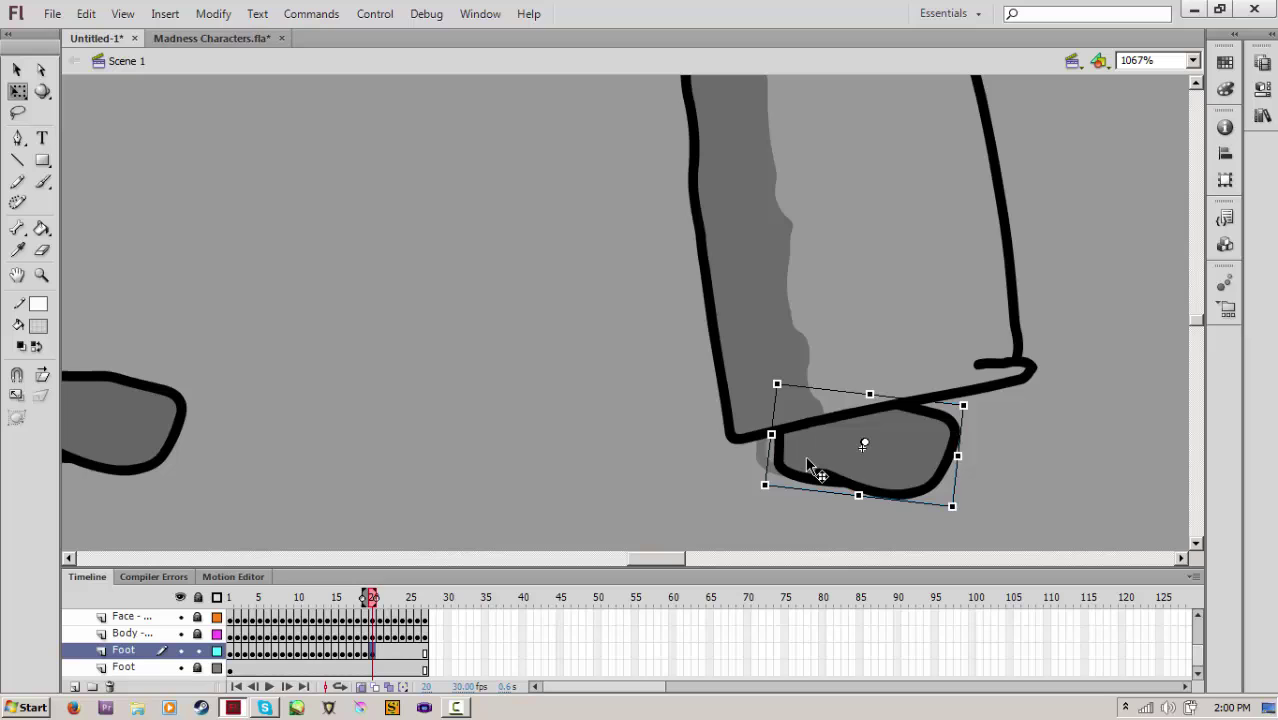
Nudge the front foot back slightly and keyframe it on each of frames 21 to 27 as it settles
key("Left")
key("Left")
key("Left")
key("F6")
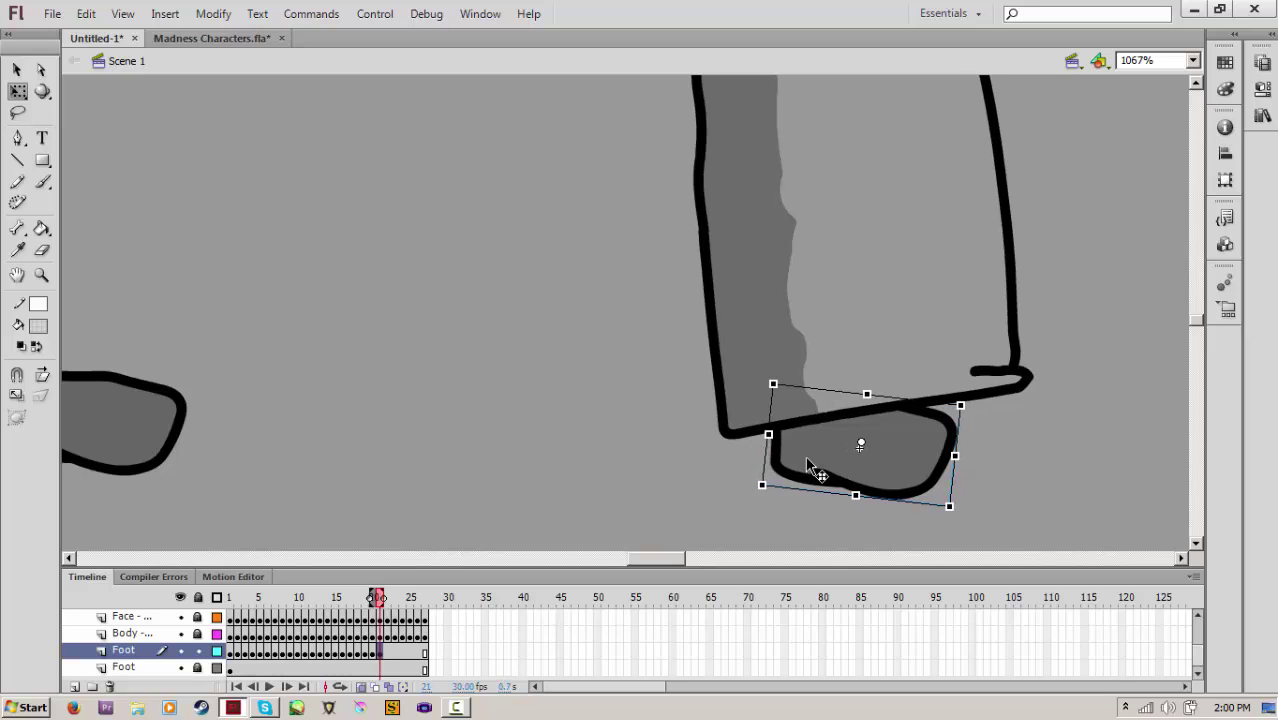
key("F6")
key("F6")
key("F6")
key("F6")
key("F6")
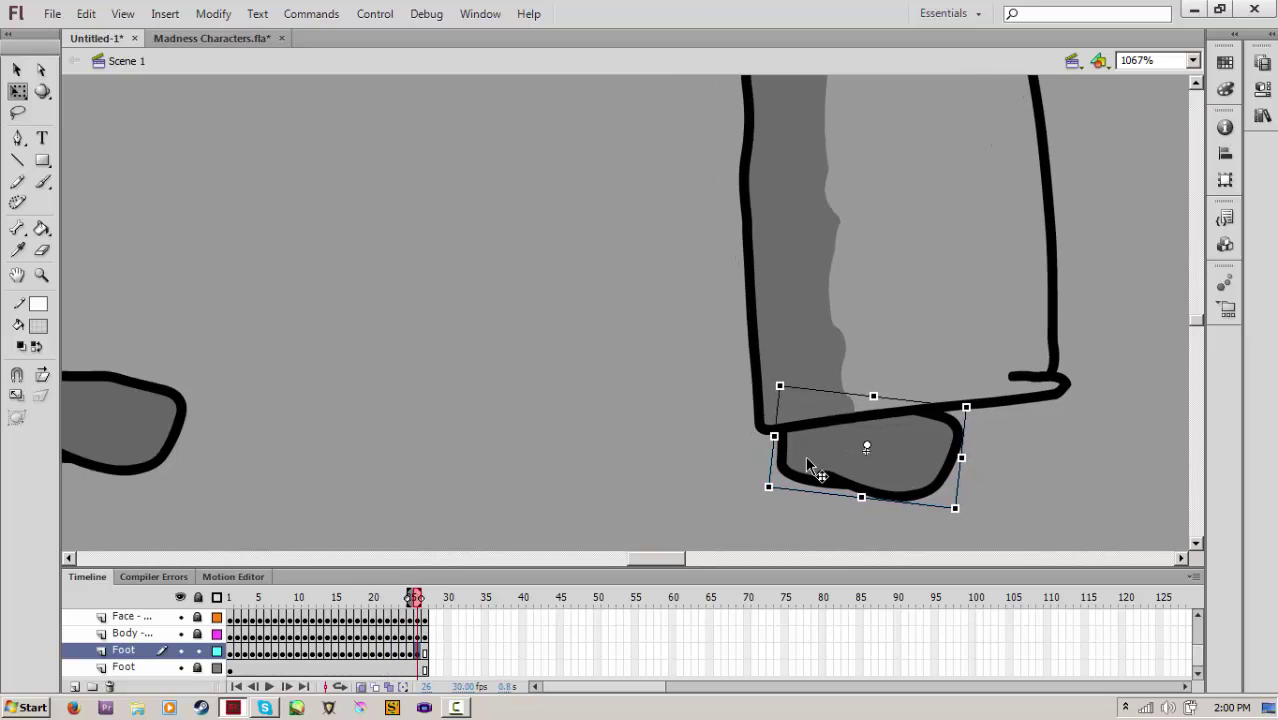
key("F6")
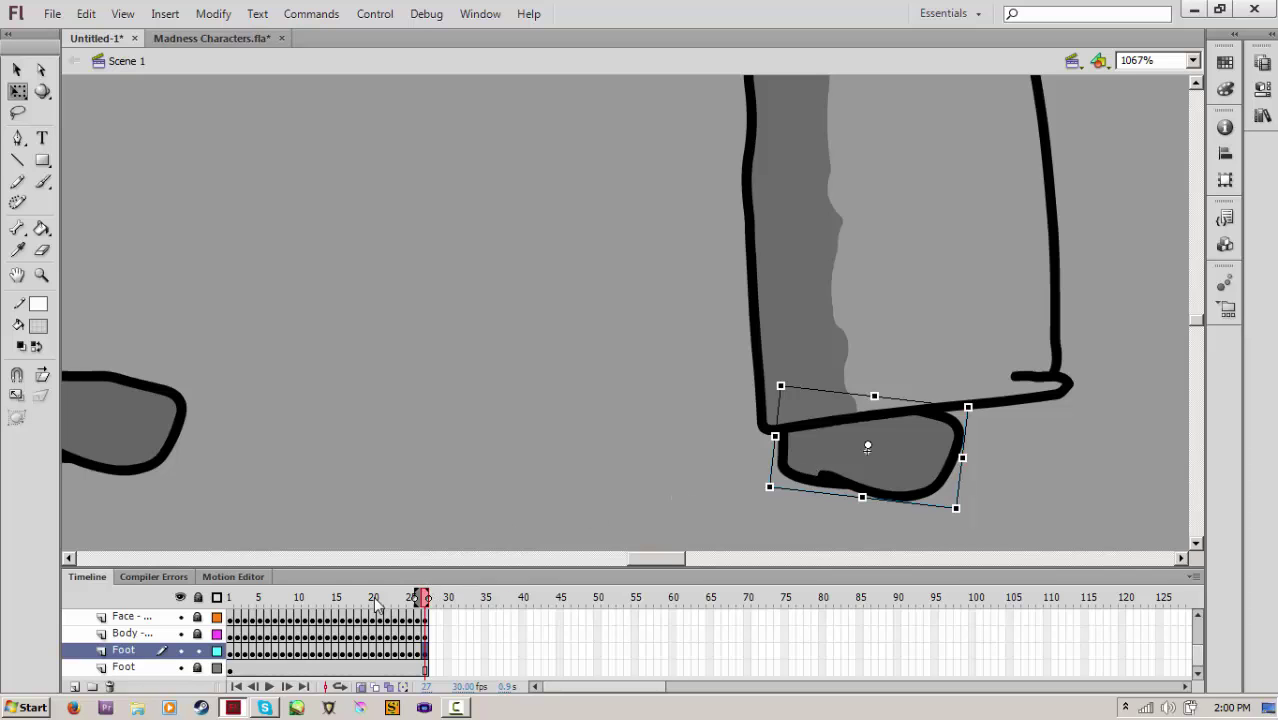
Play back the front foot's step, with both feet in view
key("Return")
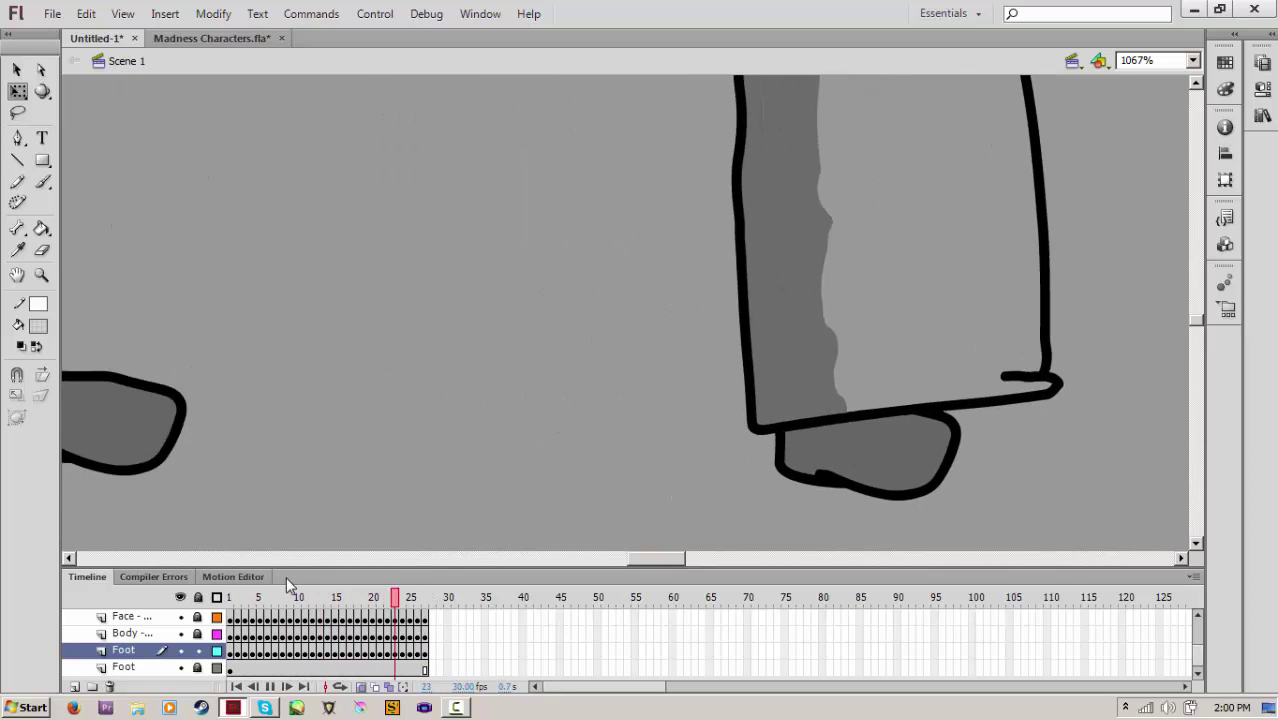
left_click_drag(641, 561, 634, 561)
key("Return")
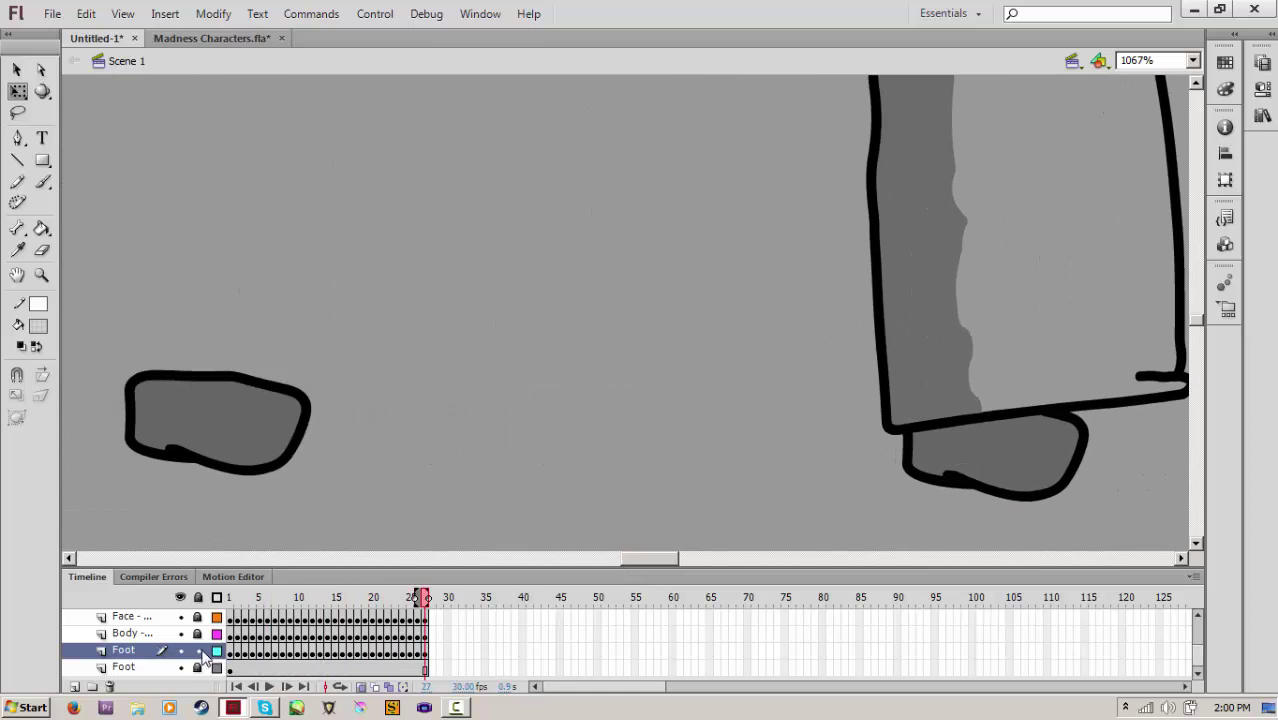
Check the front foot frame by frame from frame 5 and move it farther forward on frame 9
left_click(266, 650)
key("period")
key("period")
key("period")
key("period")
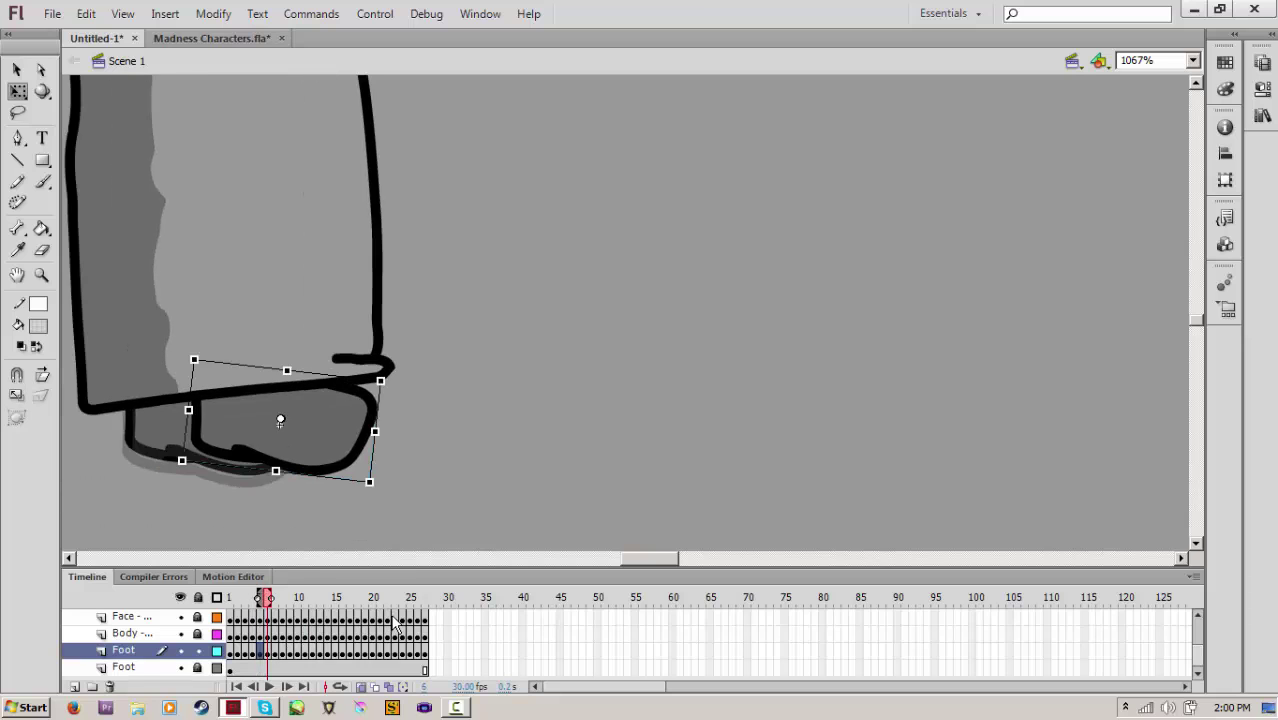
key("period")
key("comma")
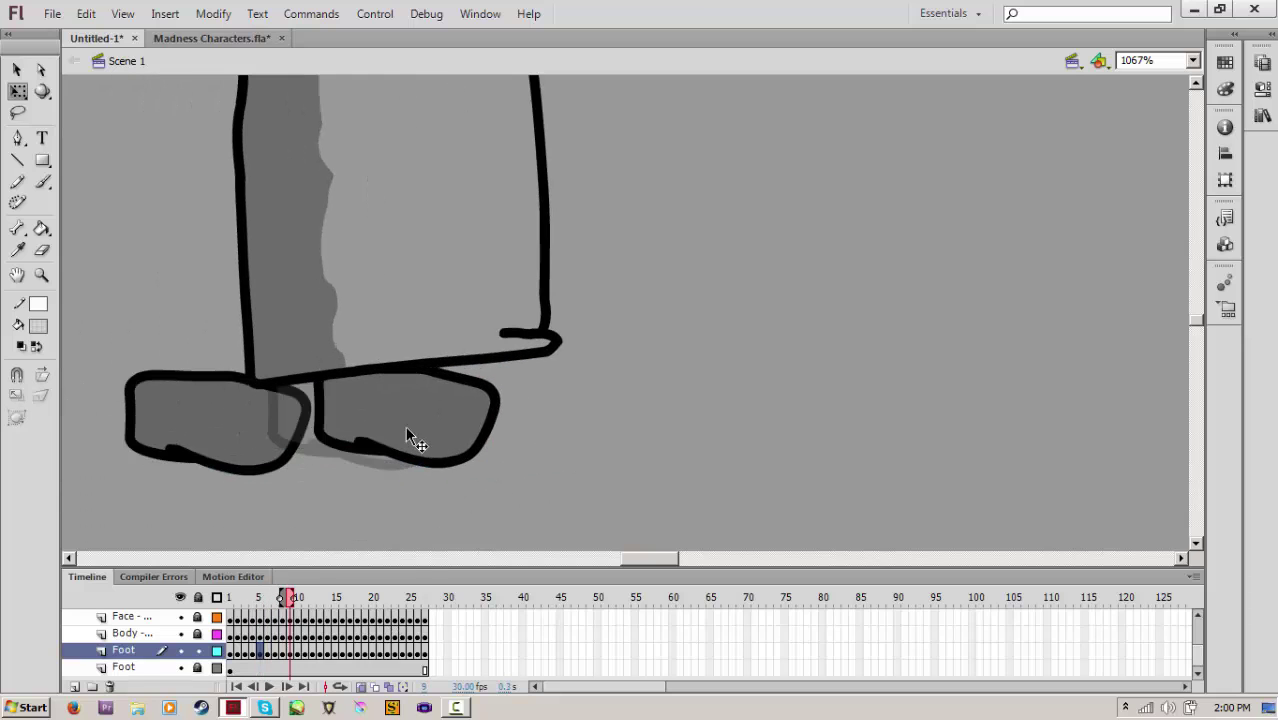
left_click_drag(420, 425, 603, 422)
Compare the front foot's spacing around frames 9 to 13 and nudge it slightly down on frame 12
key("period")
key("period")
key("comma")
key("comma")
key("comma")
key("period")
key("period")
key("period")
key("period")
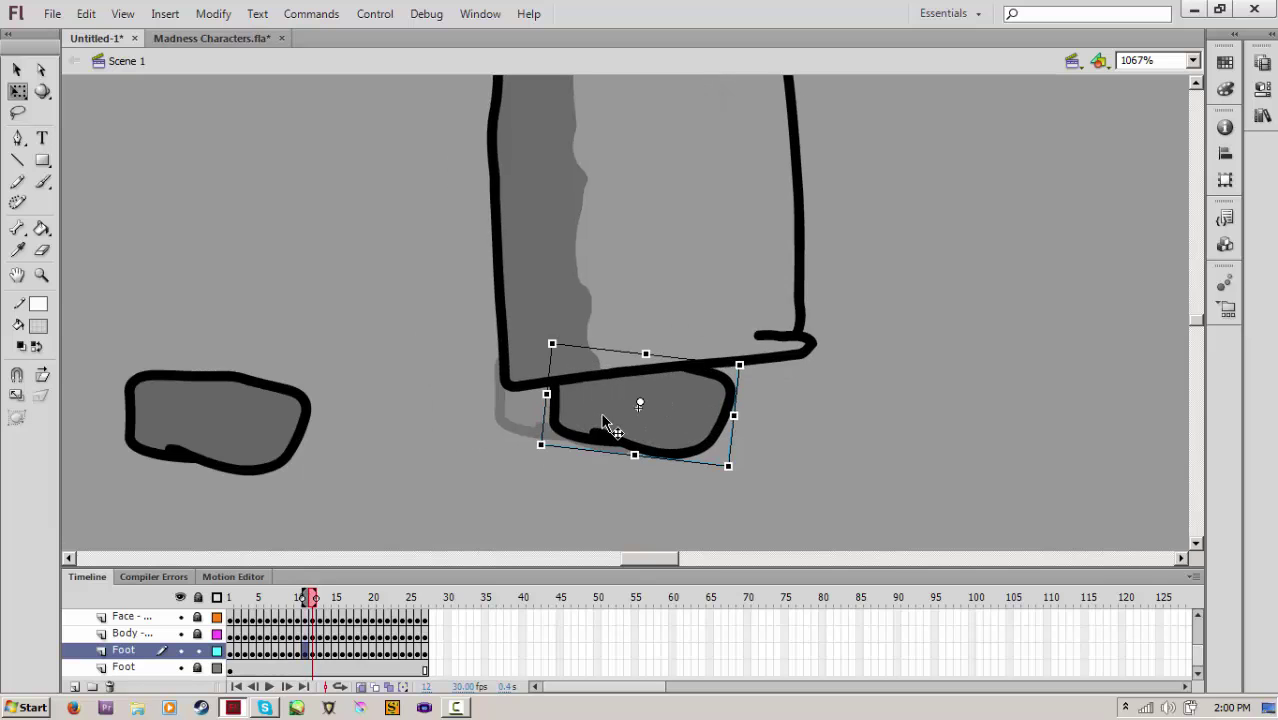
key("comma")
key("period")
key("period")
key("period")
key("period")
key("period")
key("Return")
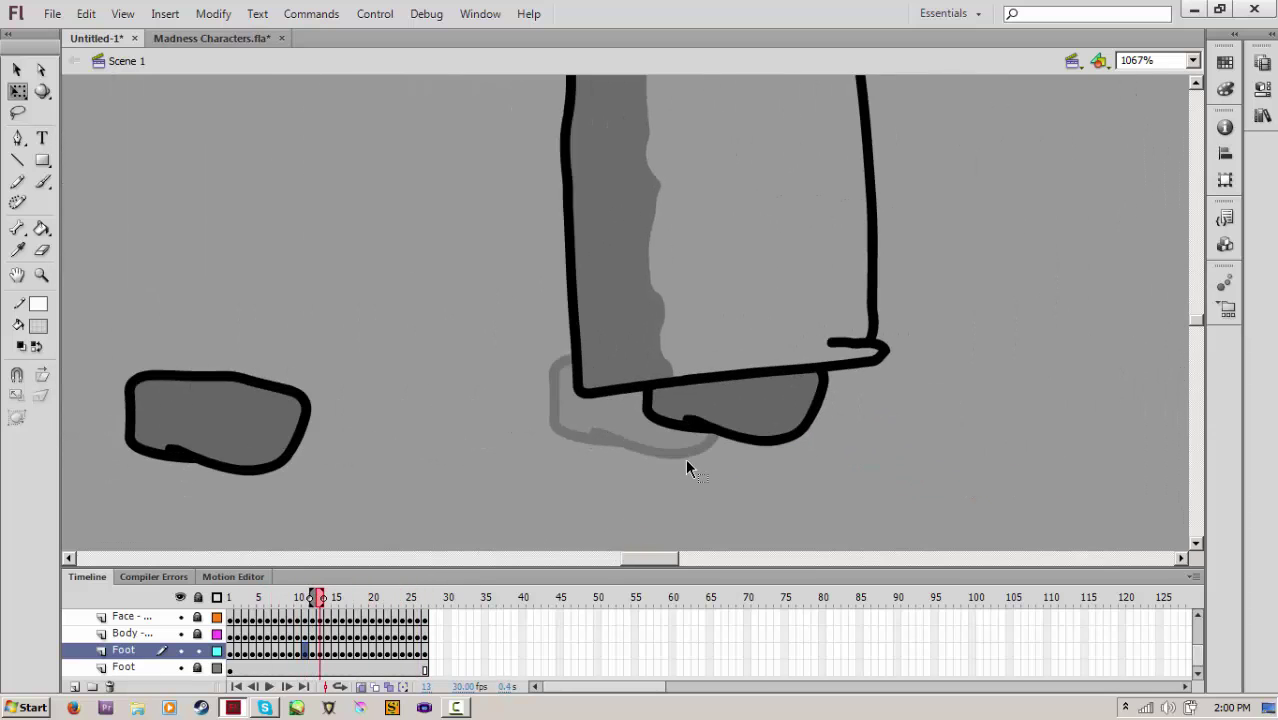
left_click(690, 442)
key("Down")
key("Down")
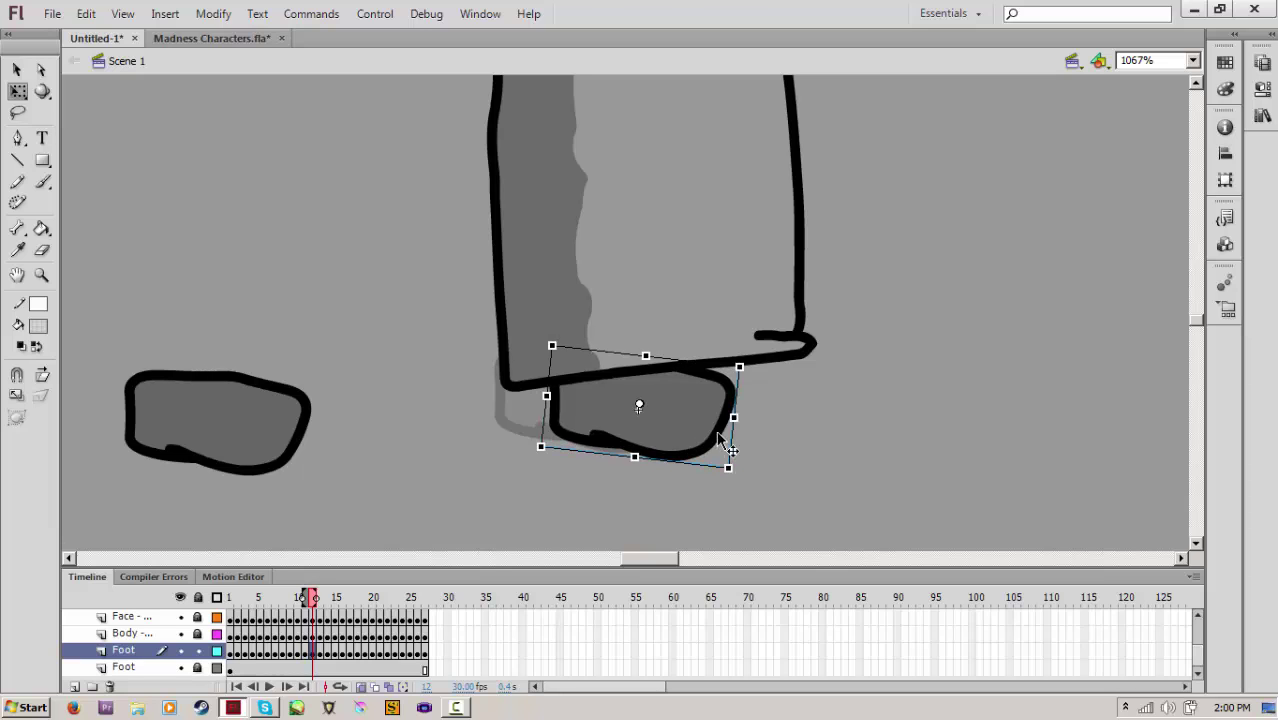
Pull the front foot back on frames 13 to 16 to smooth its spacing, and check the frames that follow
key("period")
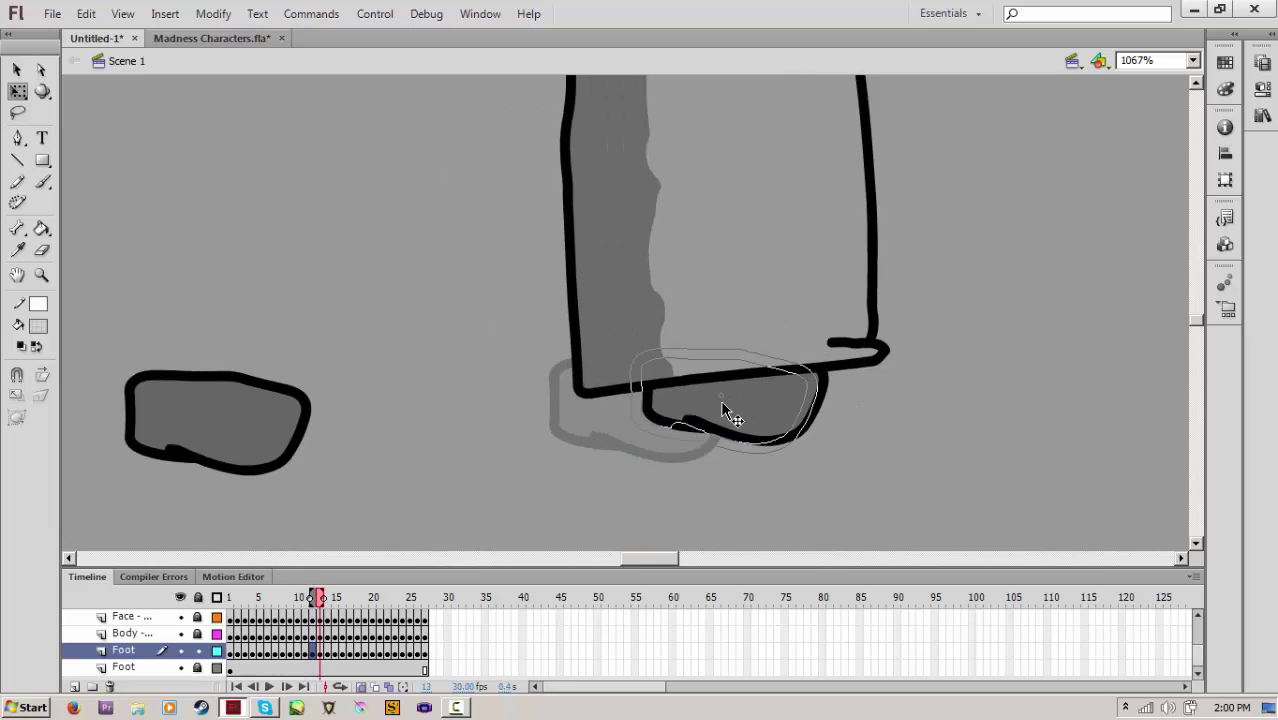
left_click(705, 408)
key("period")
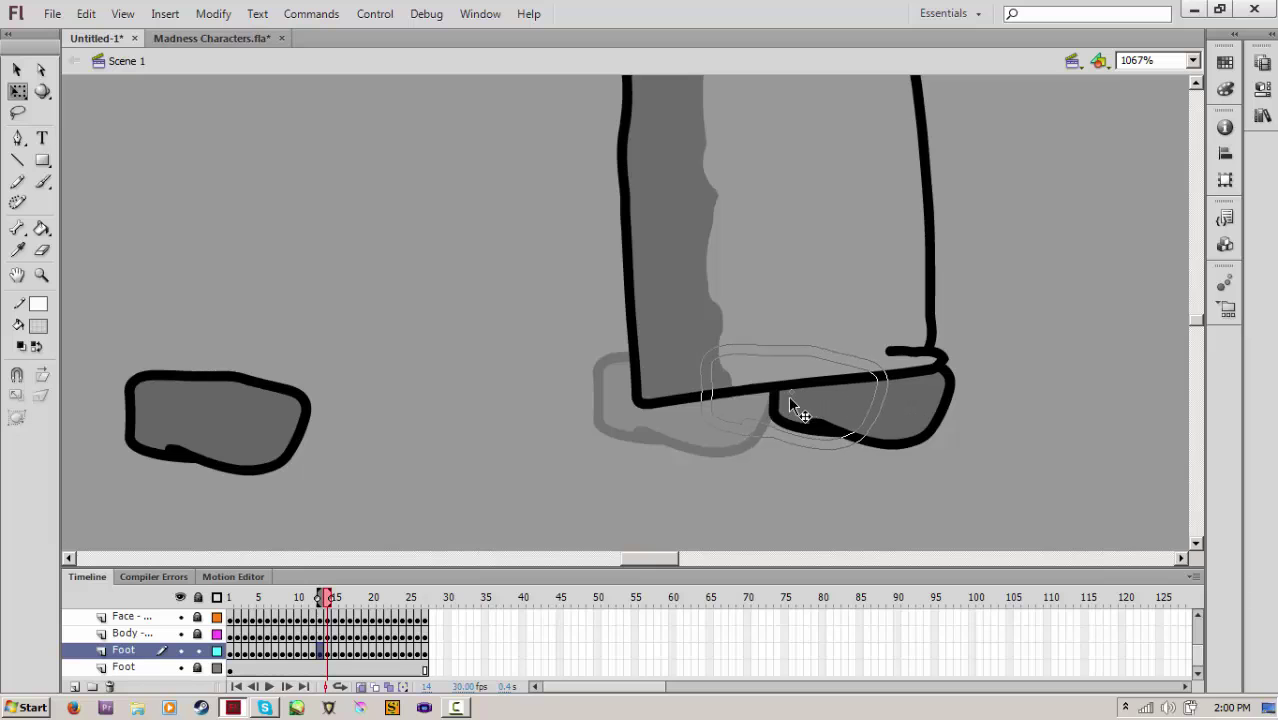
left_click(752, 405)
key("period")
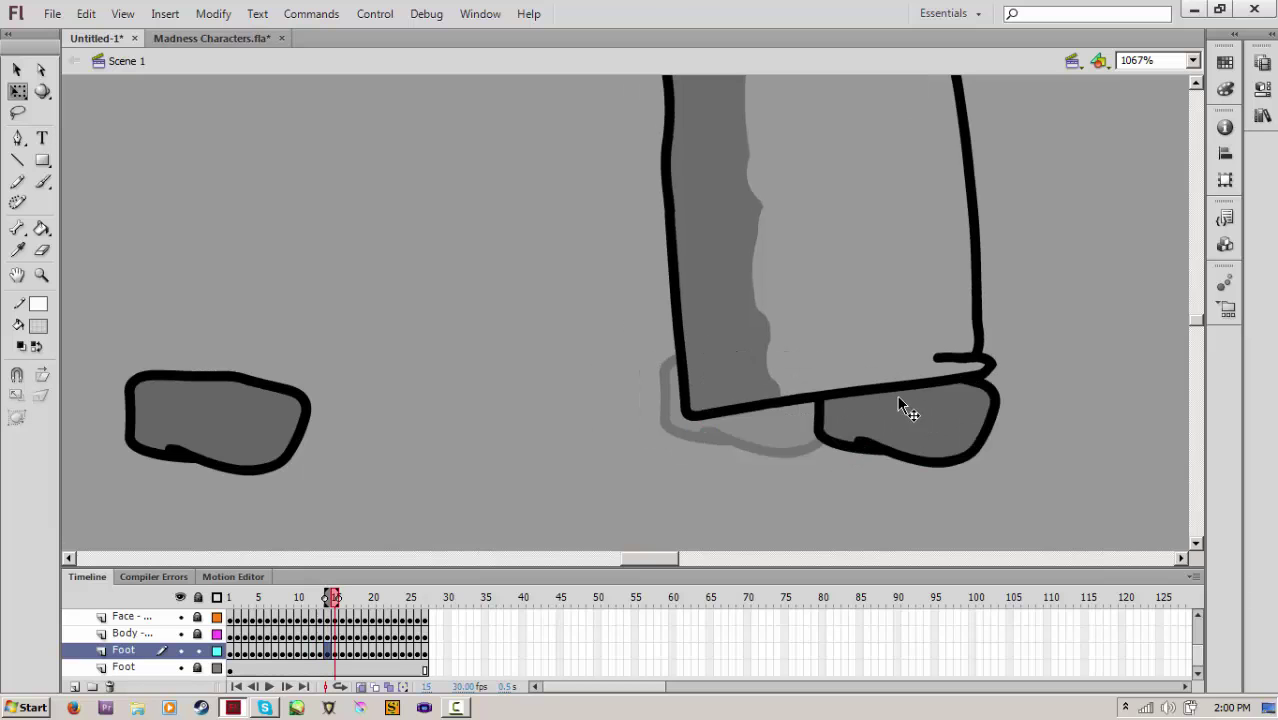
key("period")
left_click(962, 408)
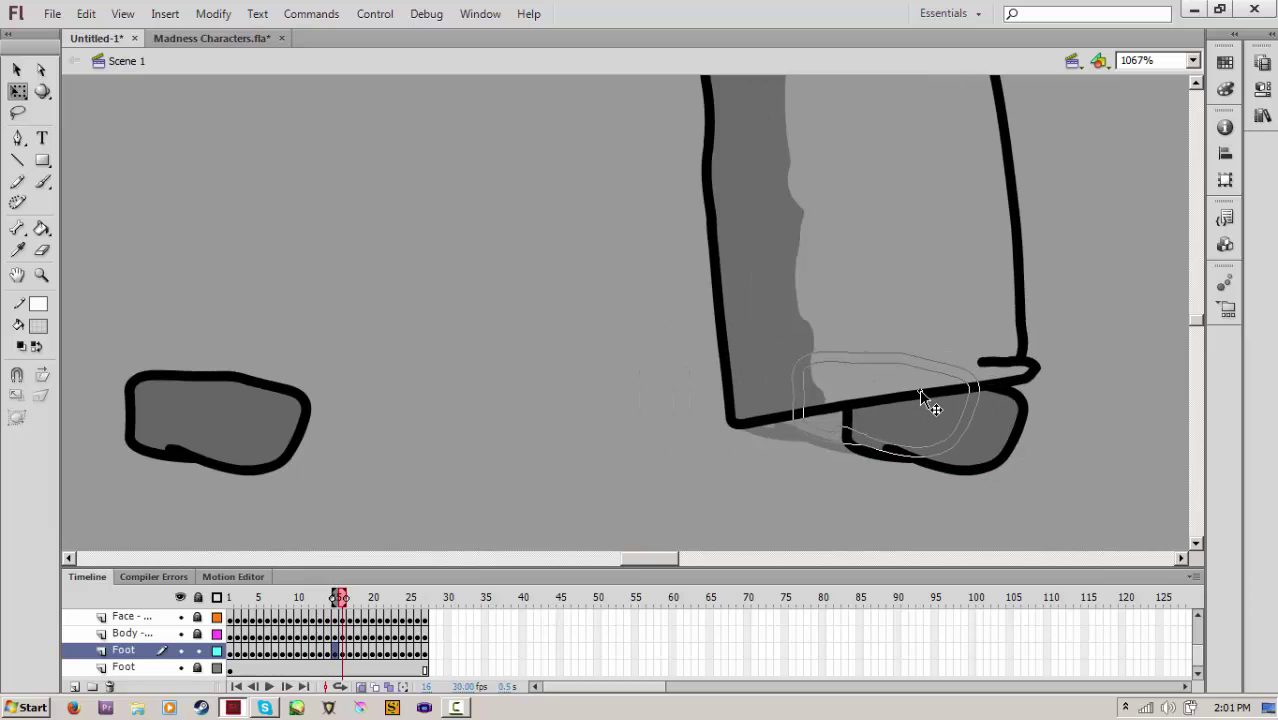
key("period")
key("period")
key("period")
key("period")
key("period")
key("period")
key("period")
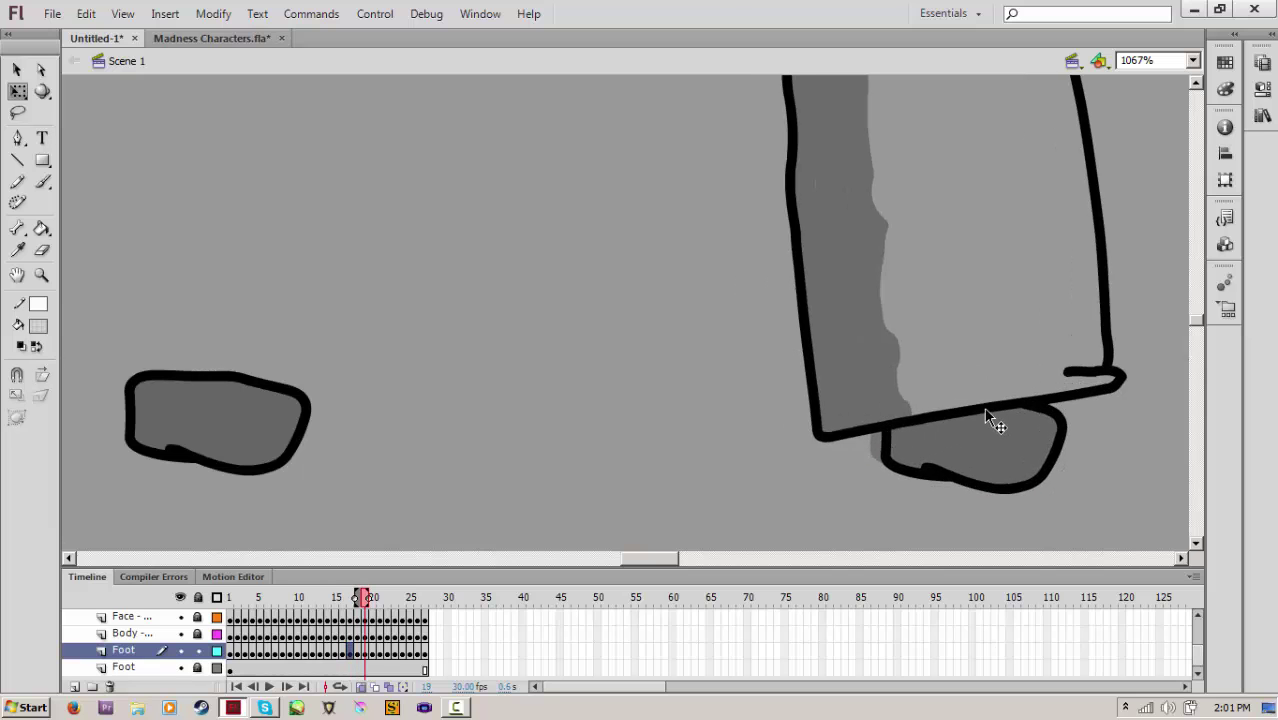
Replay the animation, preview it as a maximized test movie and close the preview
key("Return")
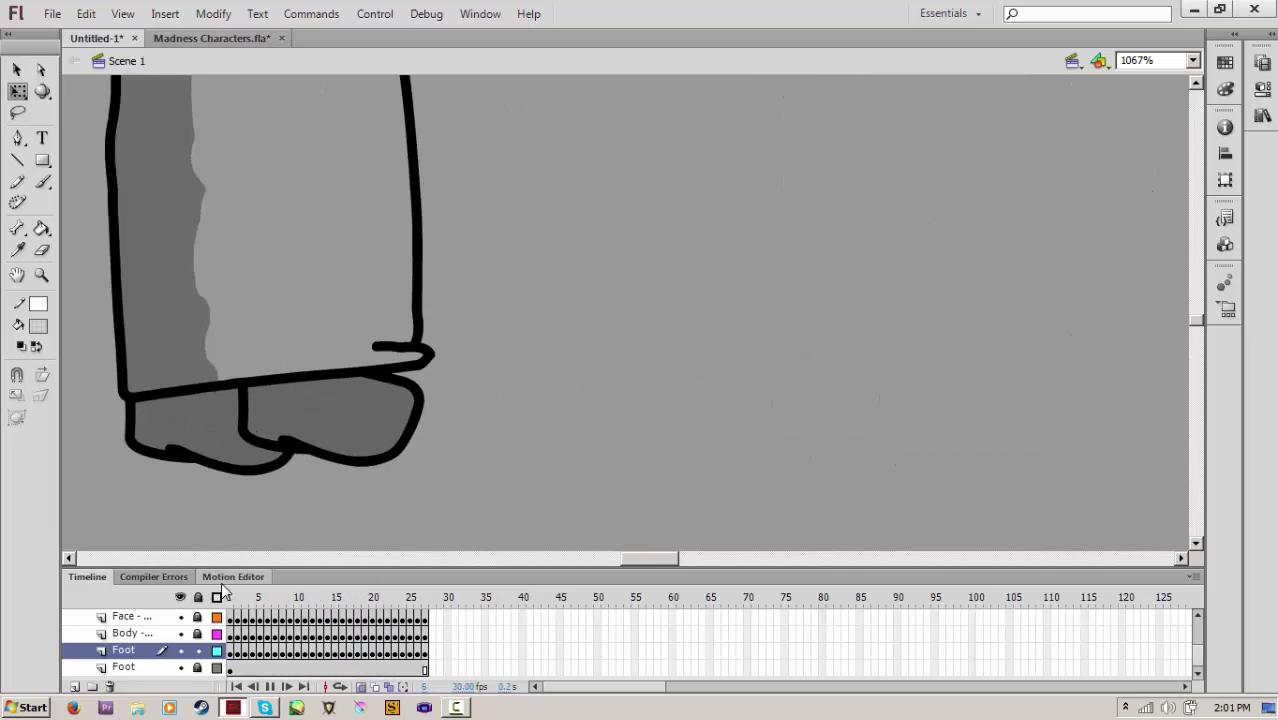
key("Return")
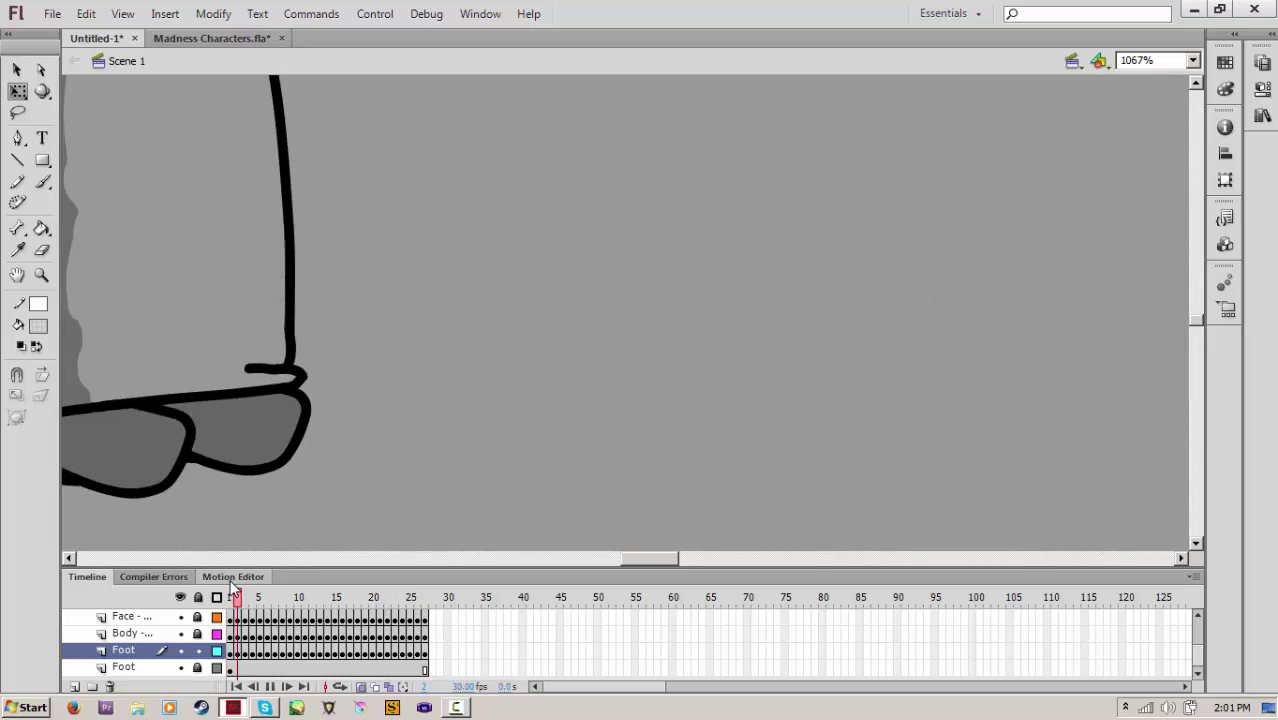
key("ctrl+Return")
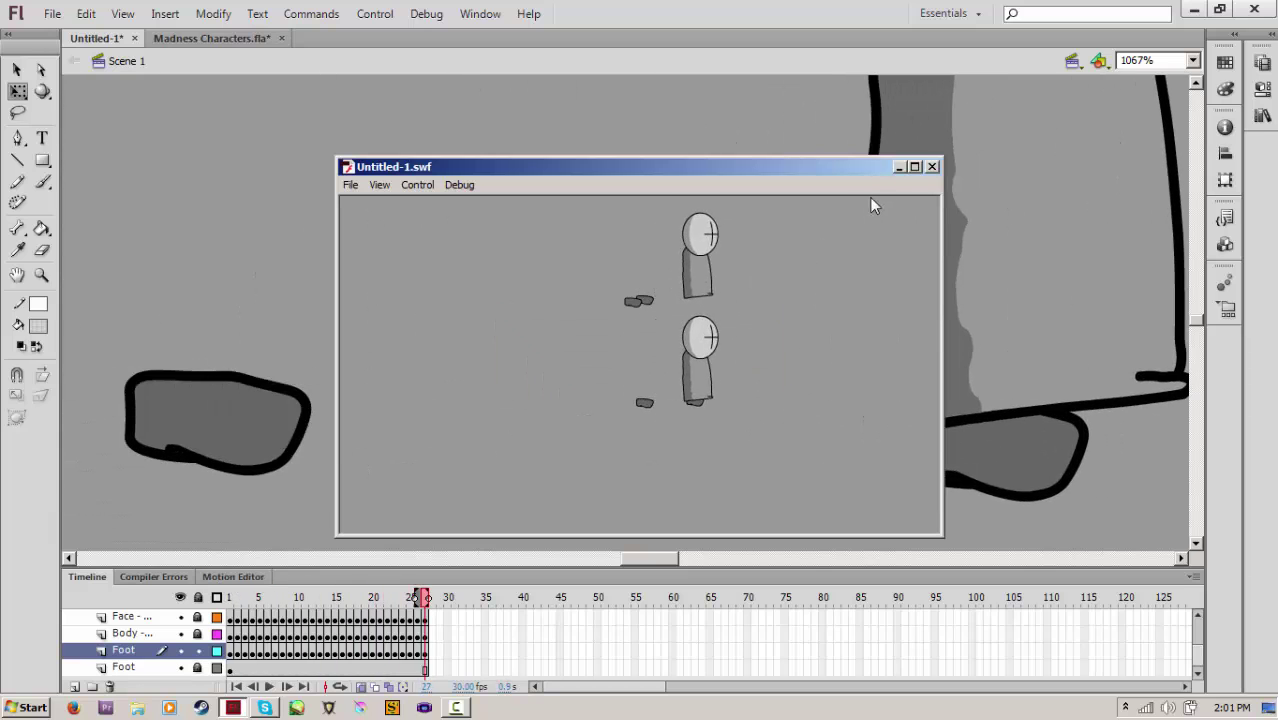
left_click(914, 166)
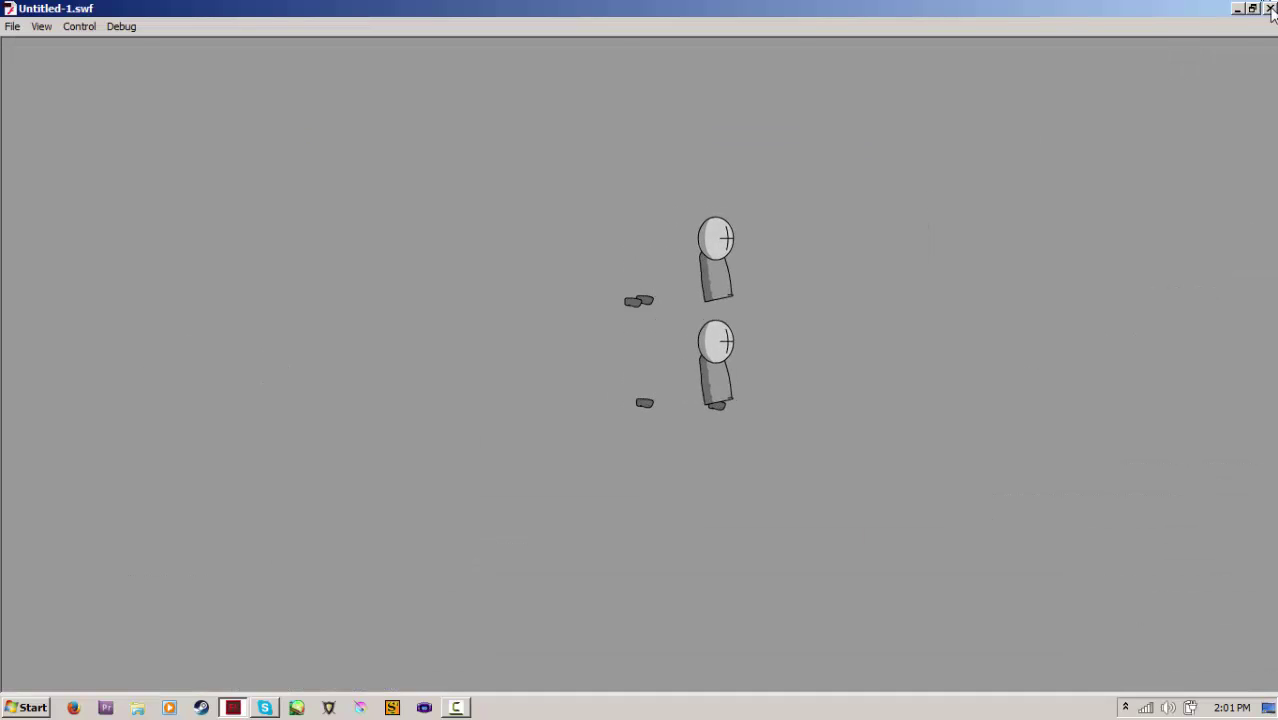
key("ctrl+w")
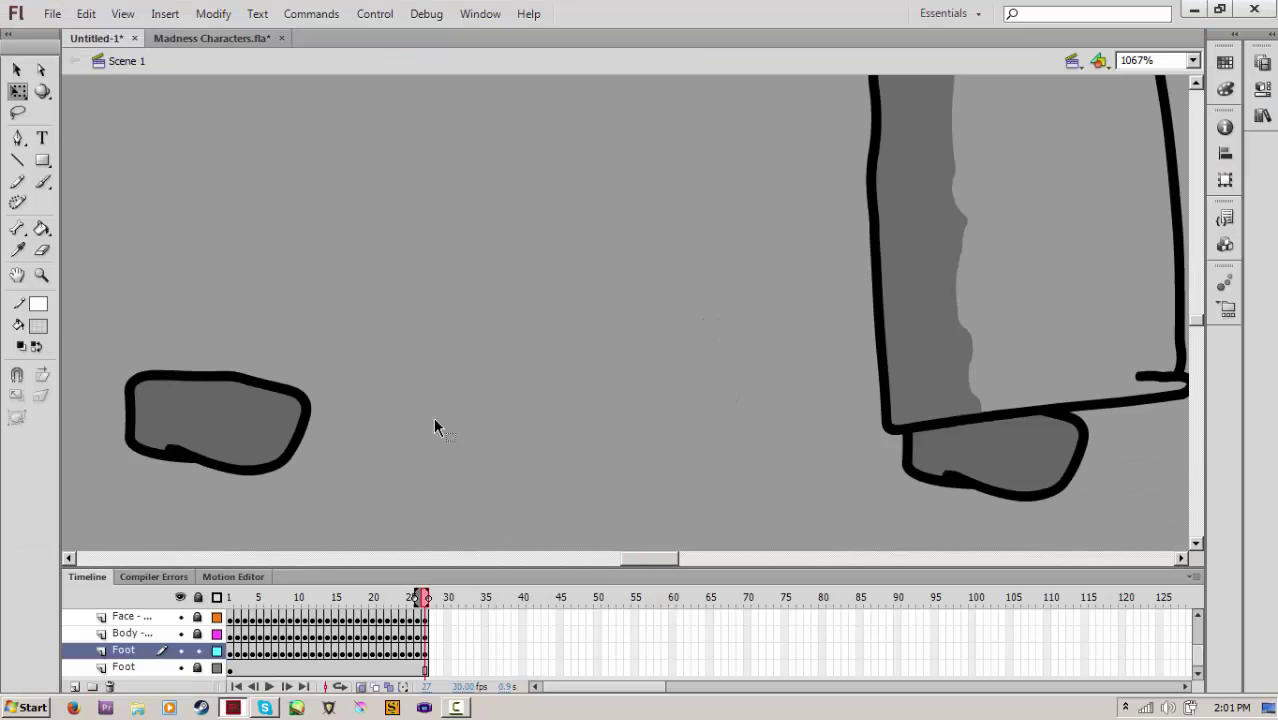
Unlock the lower Foot layer, keyframe it at frame 2 and move the rear foot slightly forward and down
left_click(199, 667)
left_click(230, 668)
left_click_drag(634, 562, 622, 562)
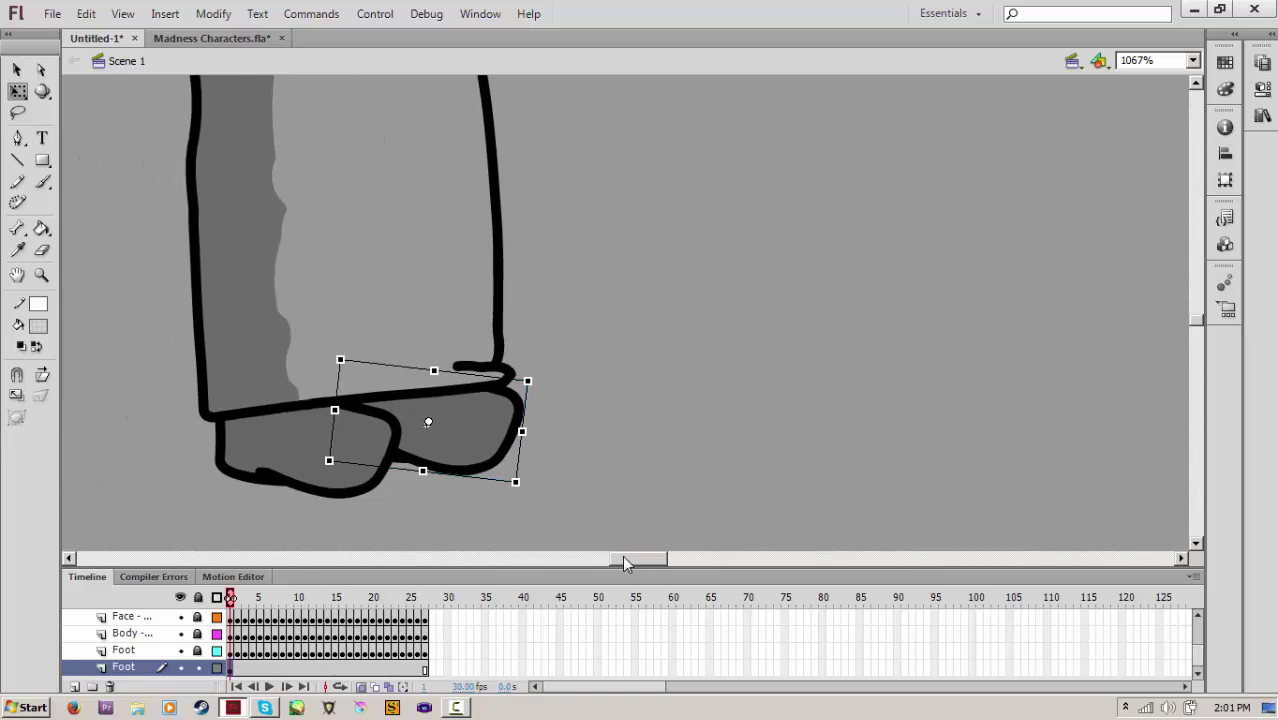
key("period")
left_click_drag(460, 430, 461, 434)
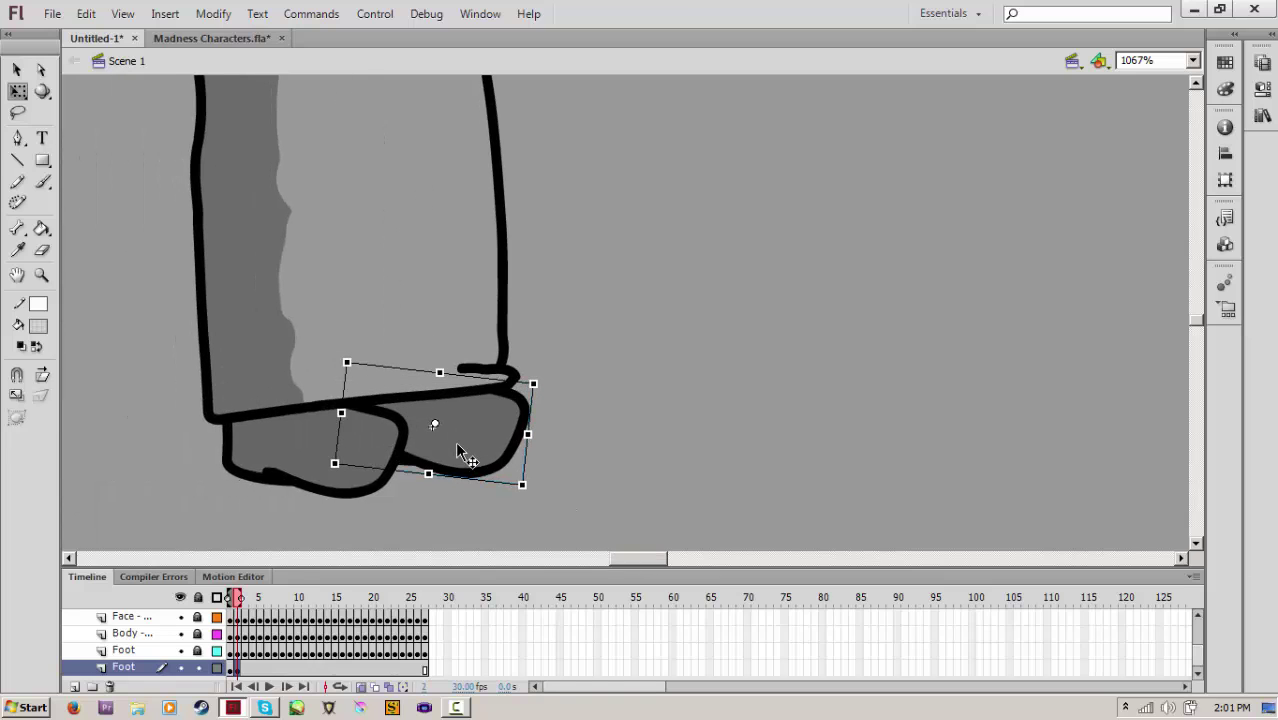
Keyframe the lower Foot layer on frames 3 to 9, nudging the rear foot slightly forward on each frame
key("period")
key("period")
key("period")
key("period")
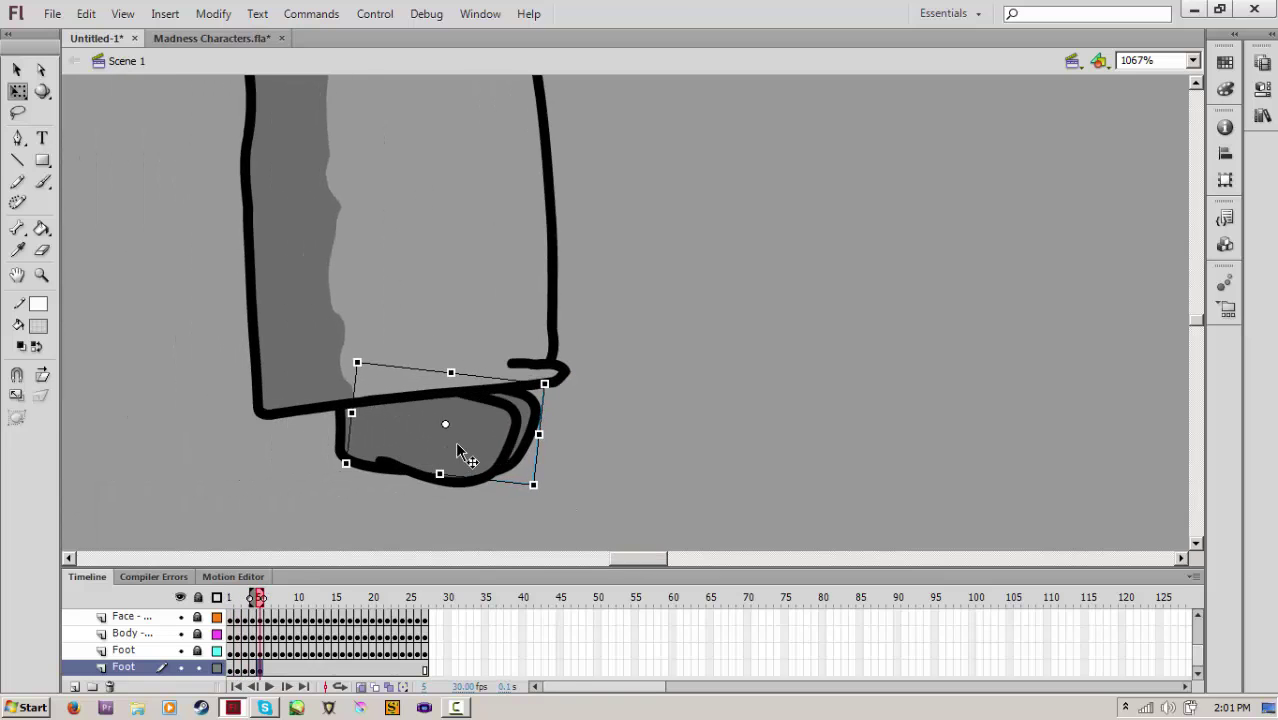
key("period")
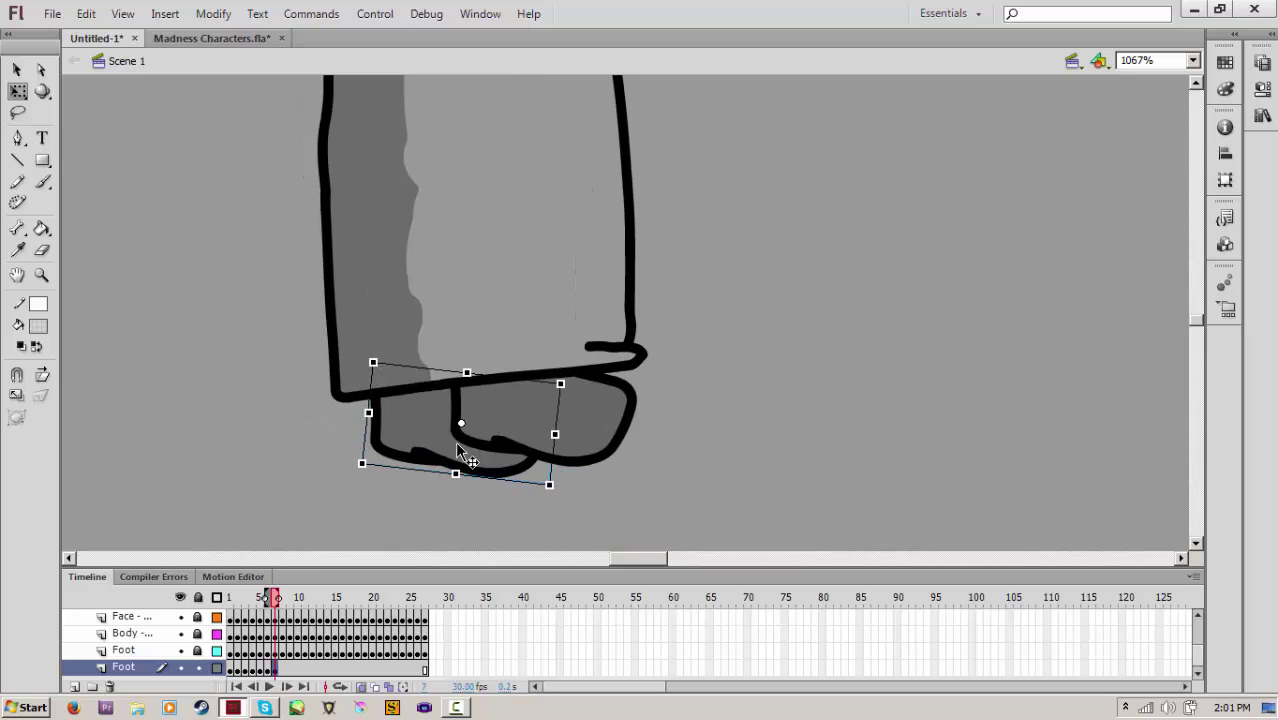
key("period")
key("Right")
key("period")
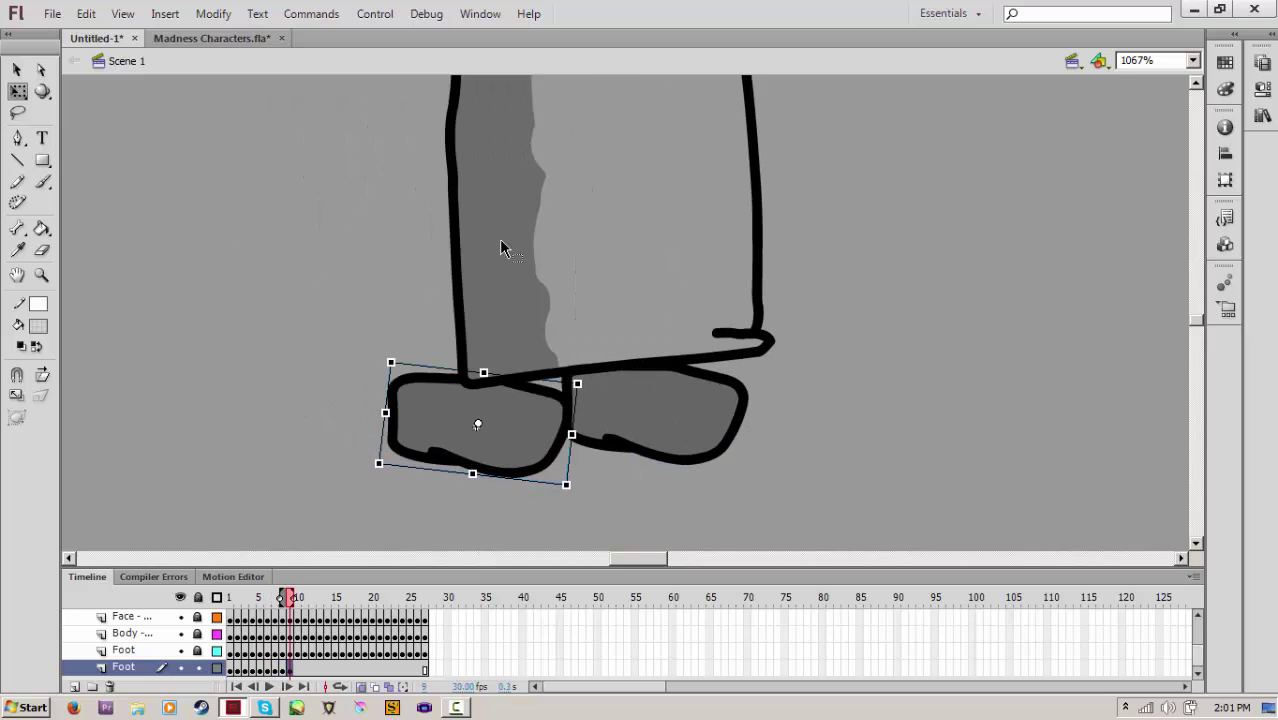
Keyframe the rear foot up to frame 12 and carry it well forward under the moving body
left_click_drag(504, 405, 751, 371)
key("period")
key("period")
left_click_drag(660, 558, 677, 560)
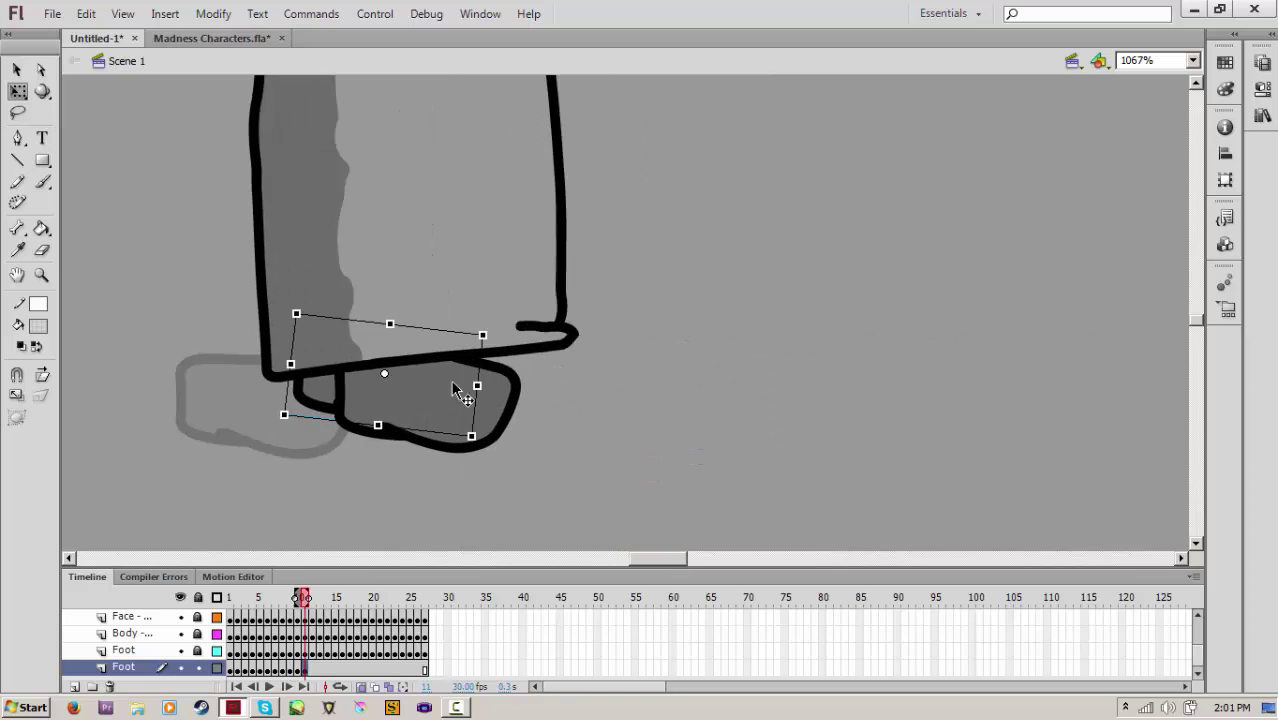
key("period")
left_click_drag(455, 390, 828, 418)
Keyframe the rear foot on frames 13 to 21 with small forward shifts from frame to frame
key("period")
key("period")
key("period")
key("period")
key("period")
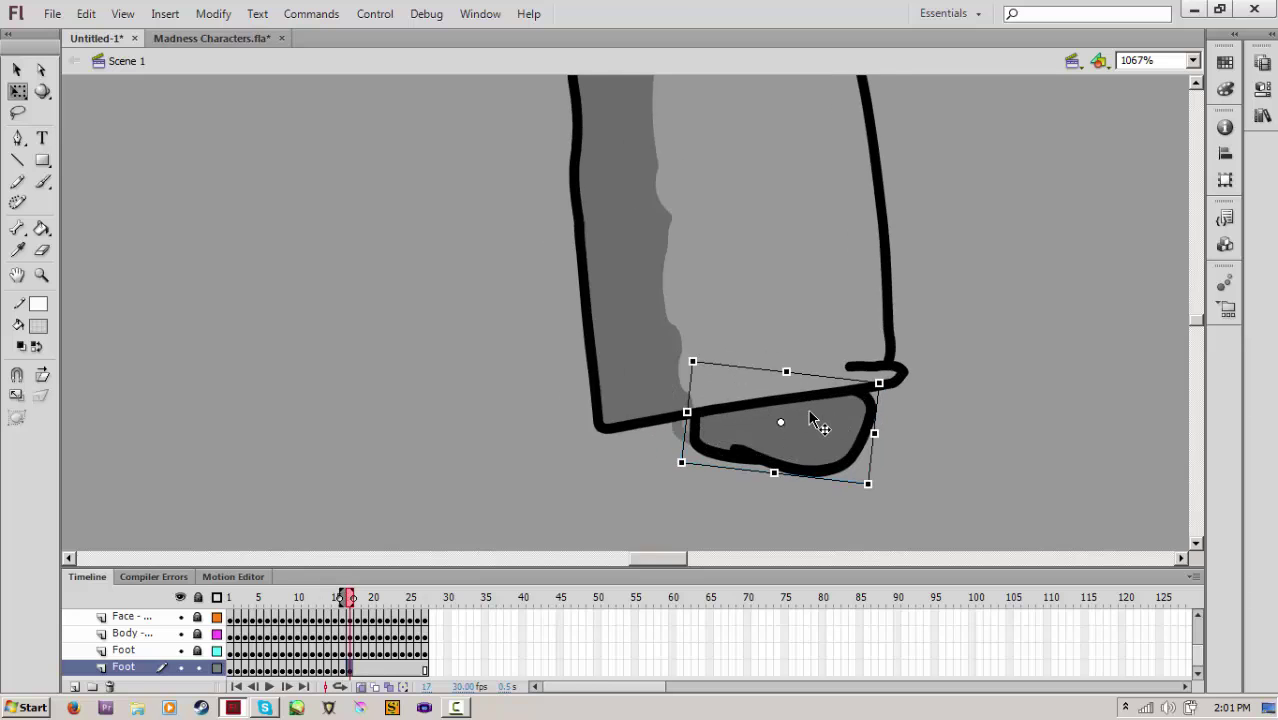
key("period")
key("period")
key("period")
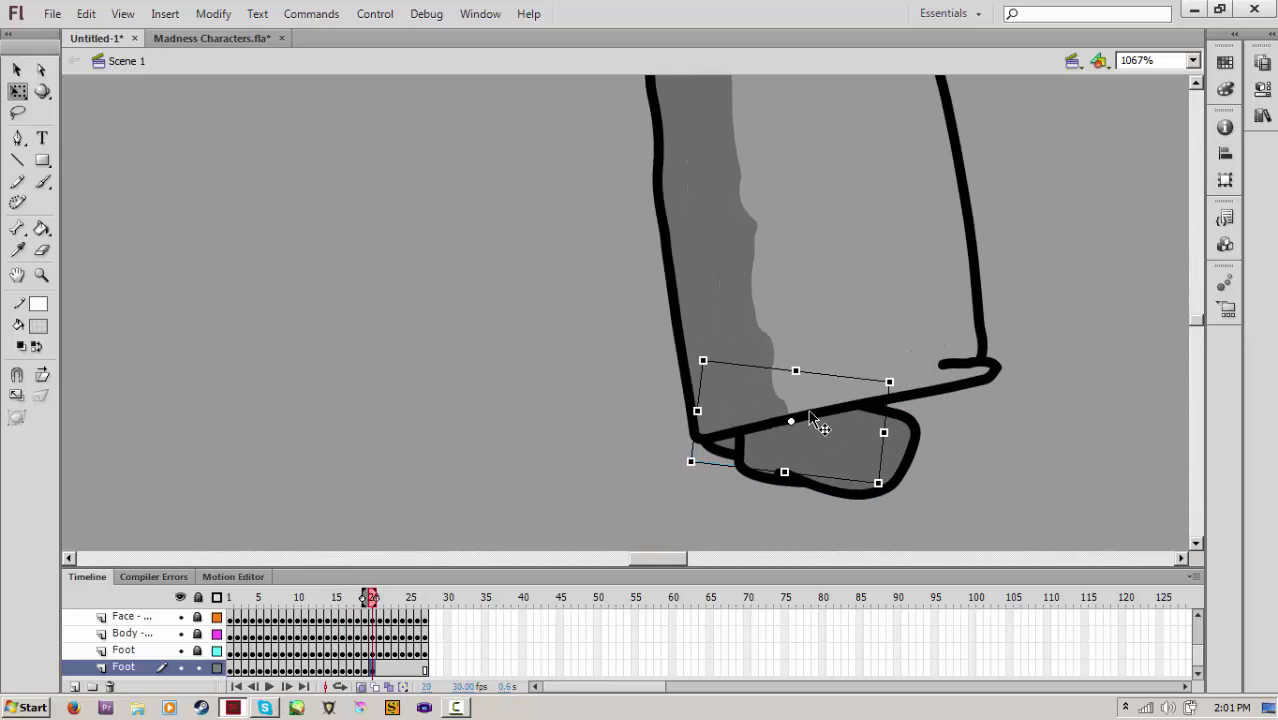
key("period")
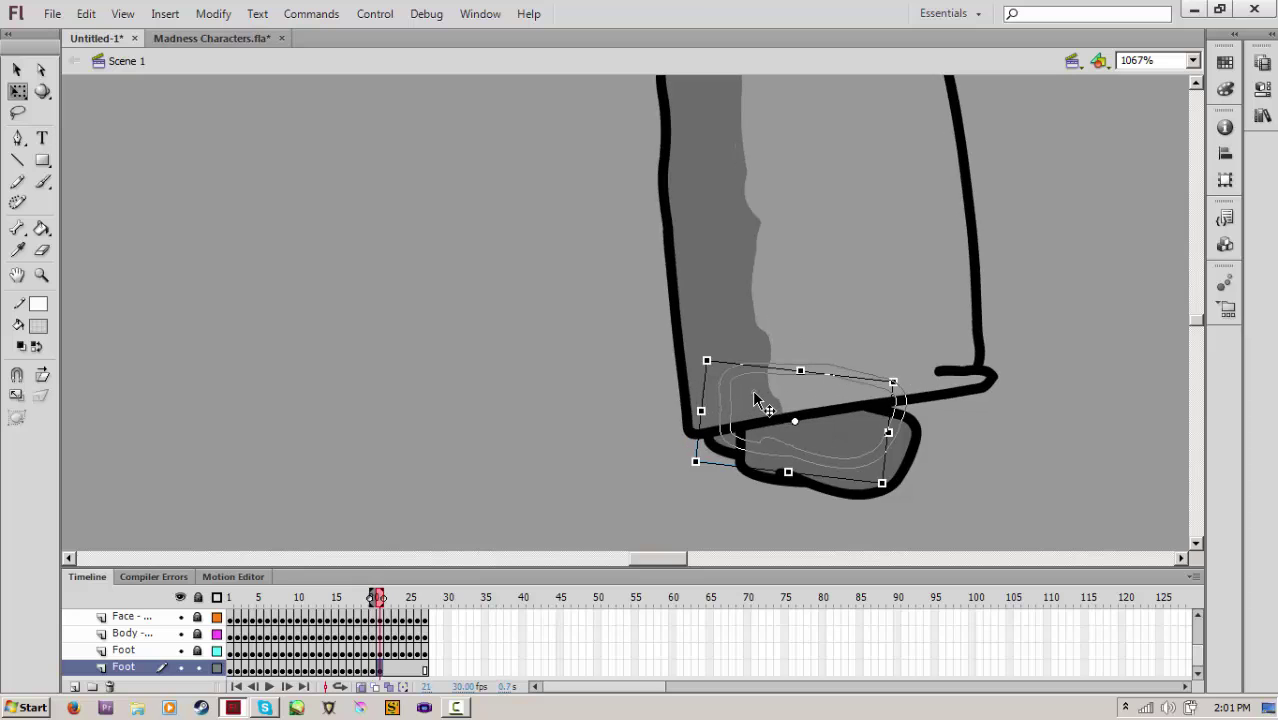
Move the rear foot forward past the front foot from frame 21 on, keyframing it up to frame 26
left_click_drag(754, 393, 816, 392)
key("period")
key("F6")
key("F6")
left_click_drag(932, 399, 959, 400)
key("F6")
key("F6")
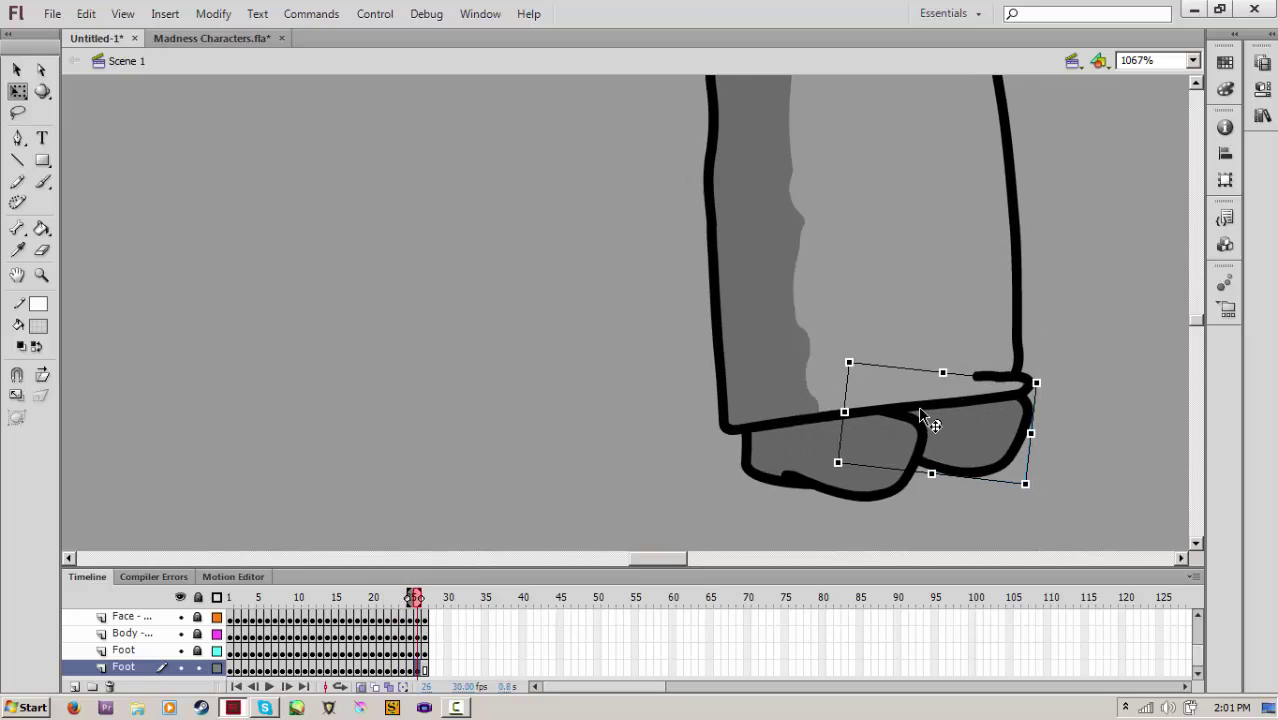
Nudge the rear foot slightly forward and down on frames 26 and 27 to settle the step
key("Right")
key("Right")
key("Down")
key("F6")
key("Right")
key("Right")
key("Down")
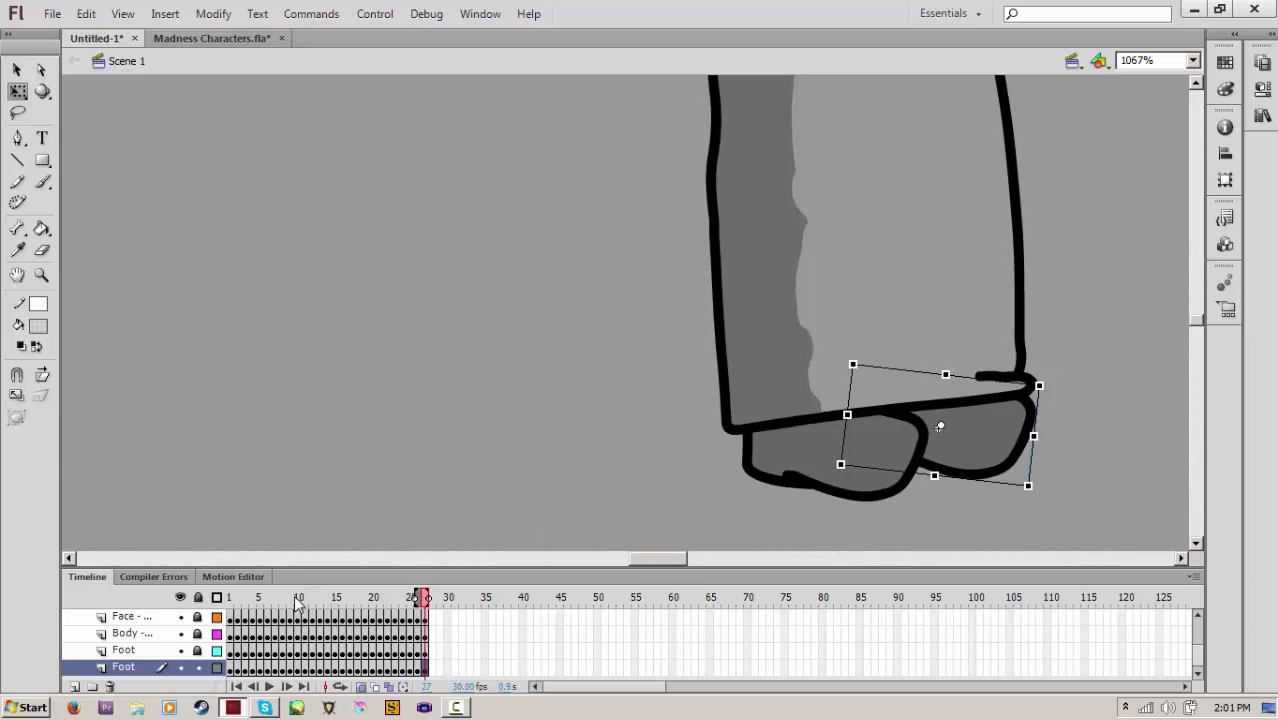
Scrub through the step from frame 1, preview it as a zoomed-in test movie and close the preview
left_click(229, 598)
left_click_drag(233, 610, 364, 600)
key("ctrl+Return")
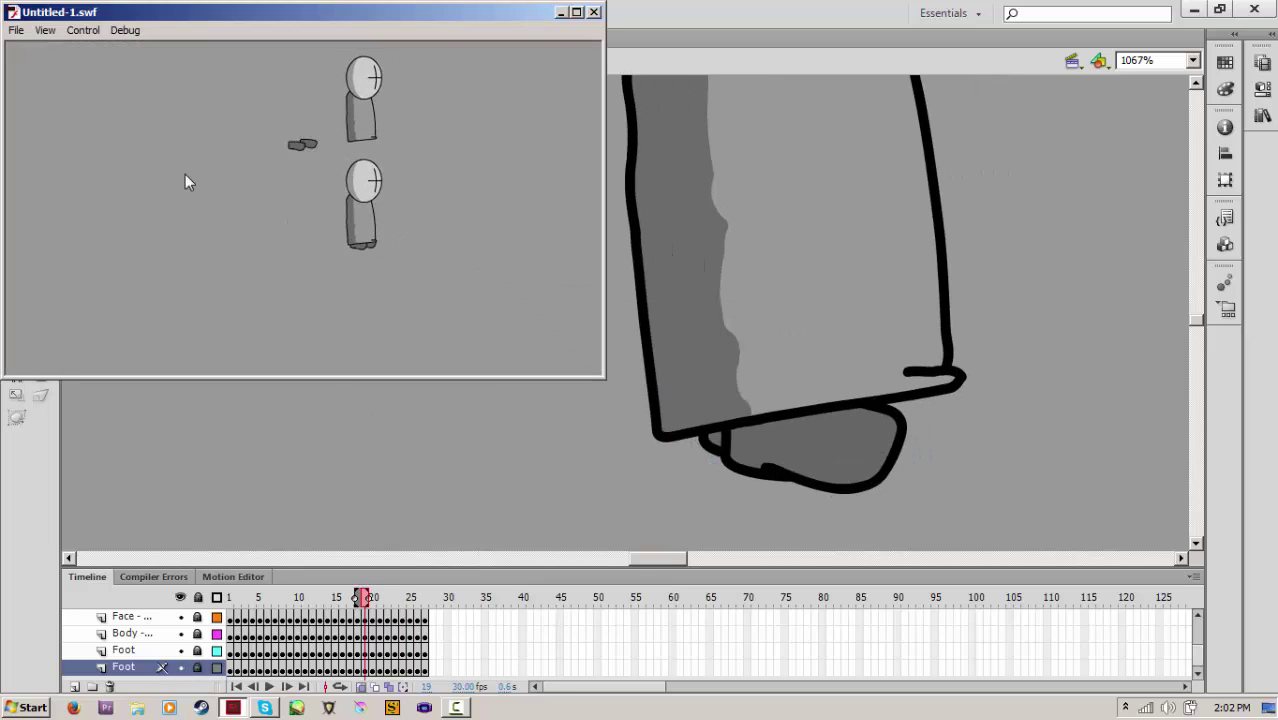
left_click(45, 30)
left_click(43, 50)
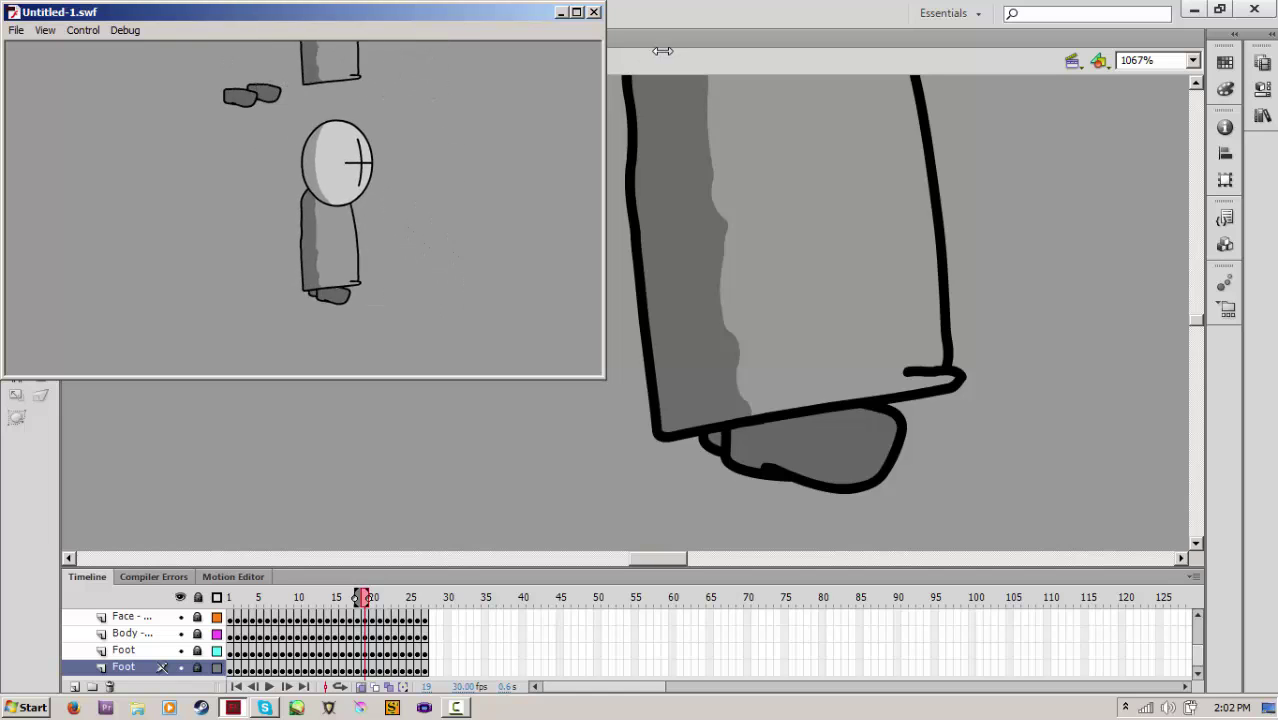
left_click(594, 11)
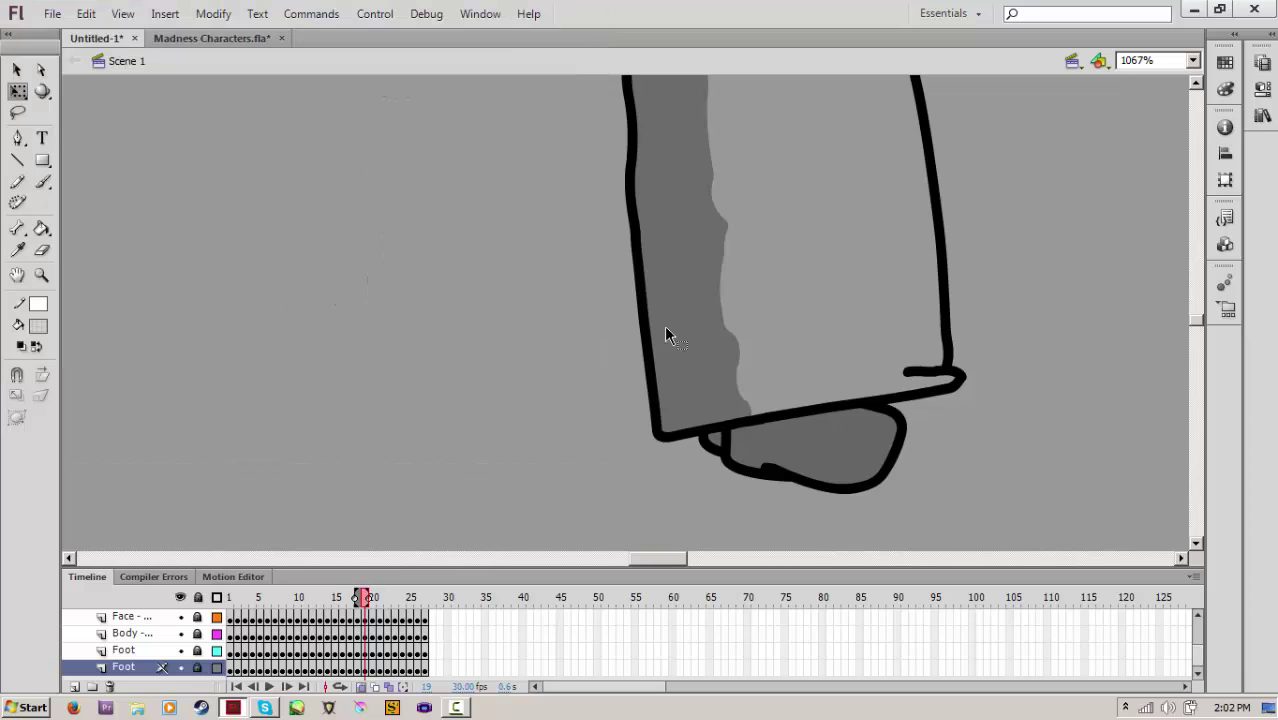
Unlock the raised copy's Foot layer, keyframe it at frame 2 and move the front foot slightly forward
scroll(409, 464, "up", 6)
scroll(199, 645, "up", 3)
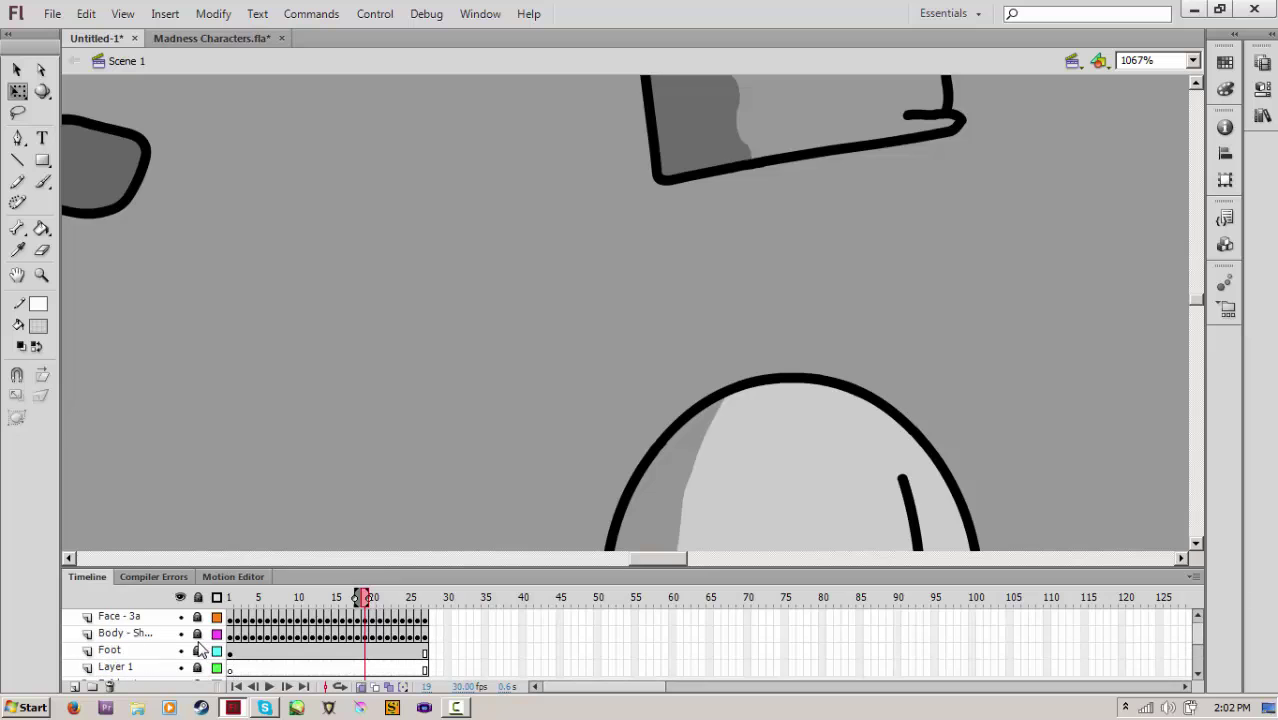
left_click(231, 653)
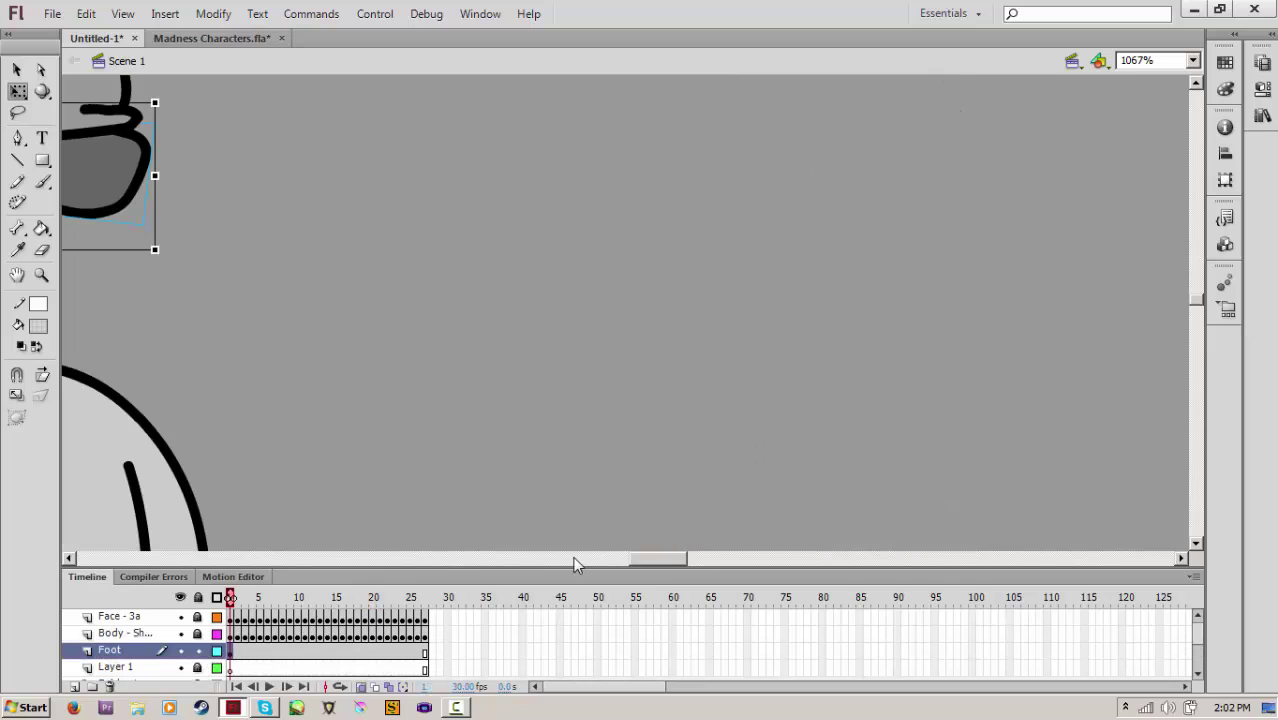
left_click_drag(655, 559, 612, 545)
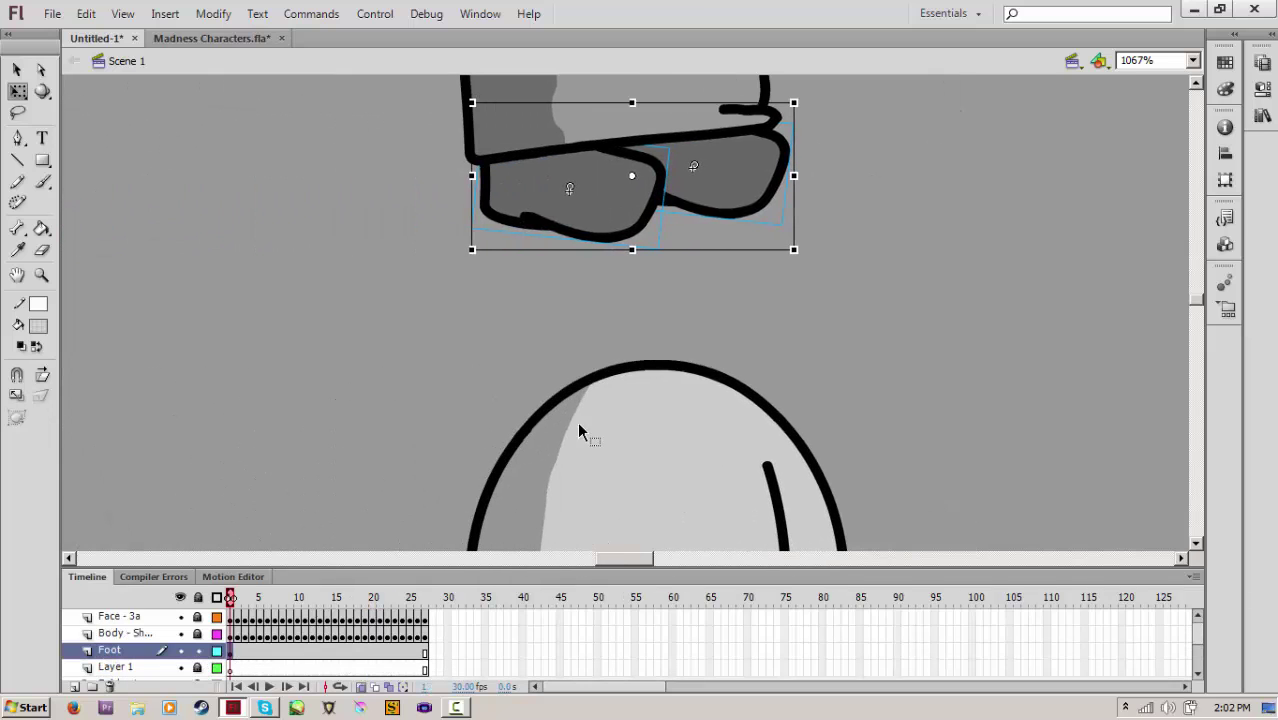
left_click(637, 329)
scroll(637, 328, "up", 3)
key("F6")
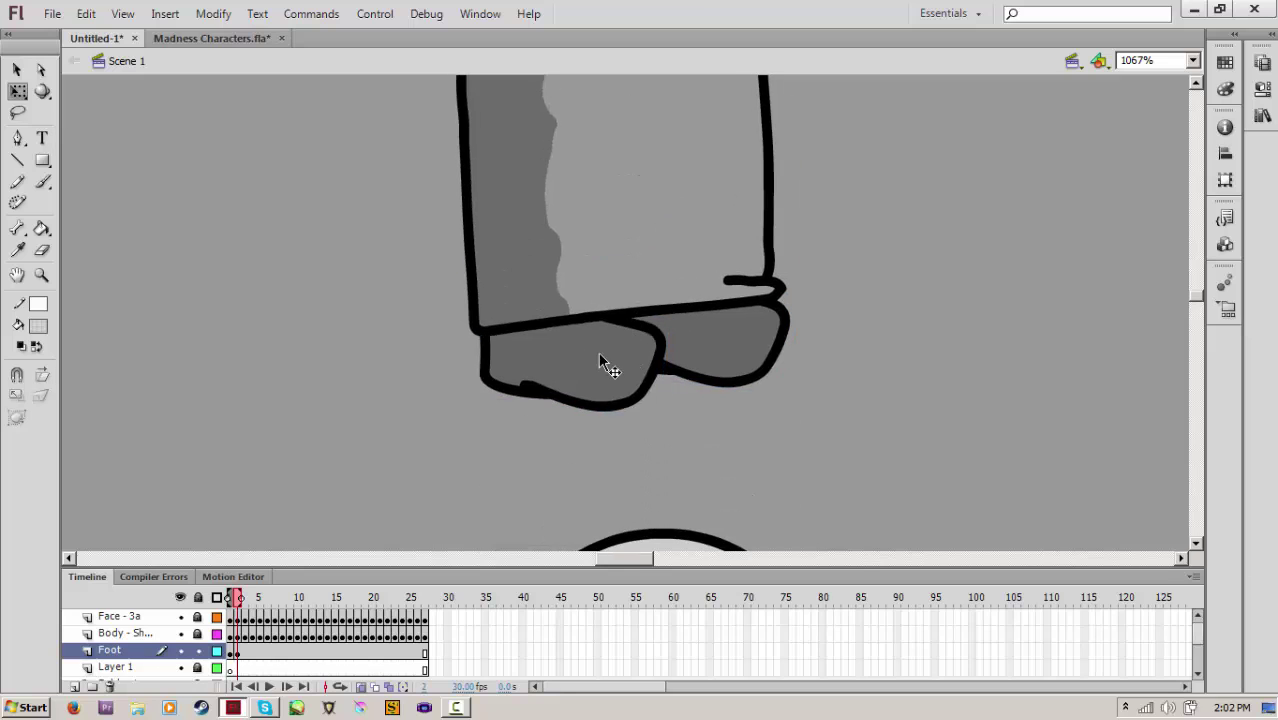
left_click_drag(597, 357, 605, 353)
Undo the rear foot's backward move on the raised copy's frame 2 and nudge both feet together slightly
left_click_drag(766, 371, 688, 360)
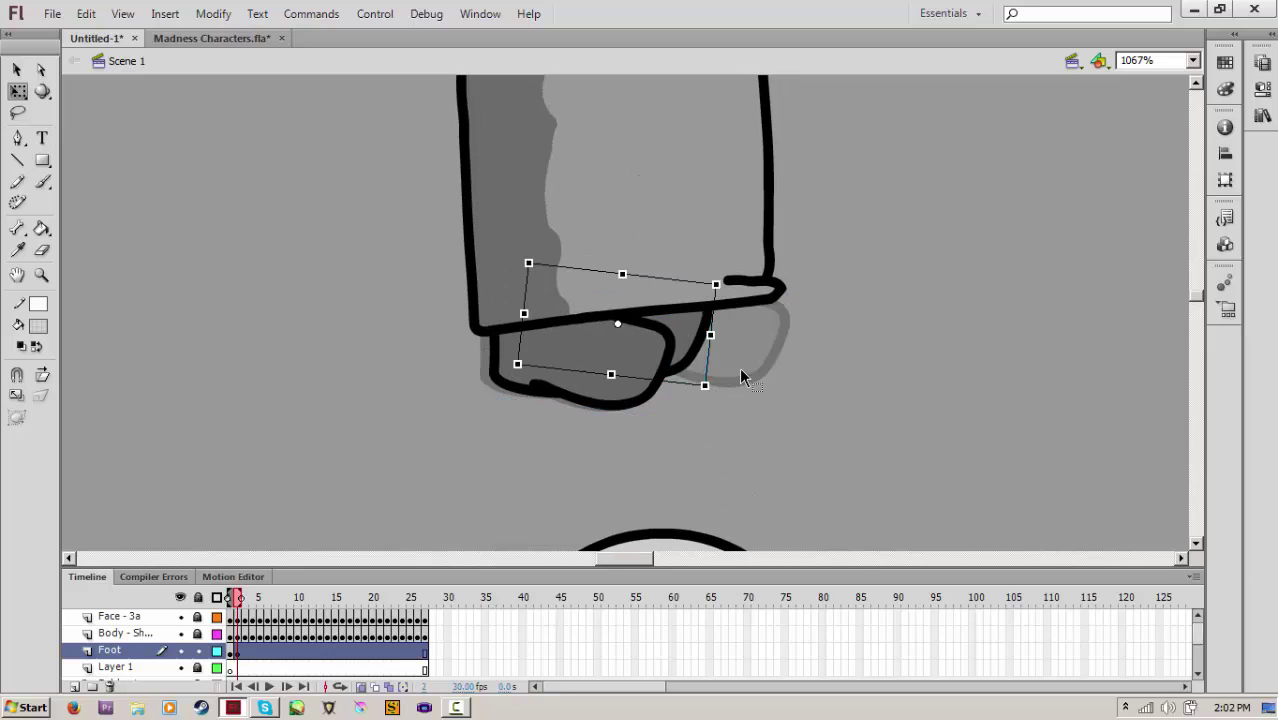
key("ctrl+z")
left_click(617, 371, "shift")
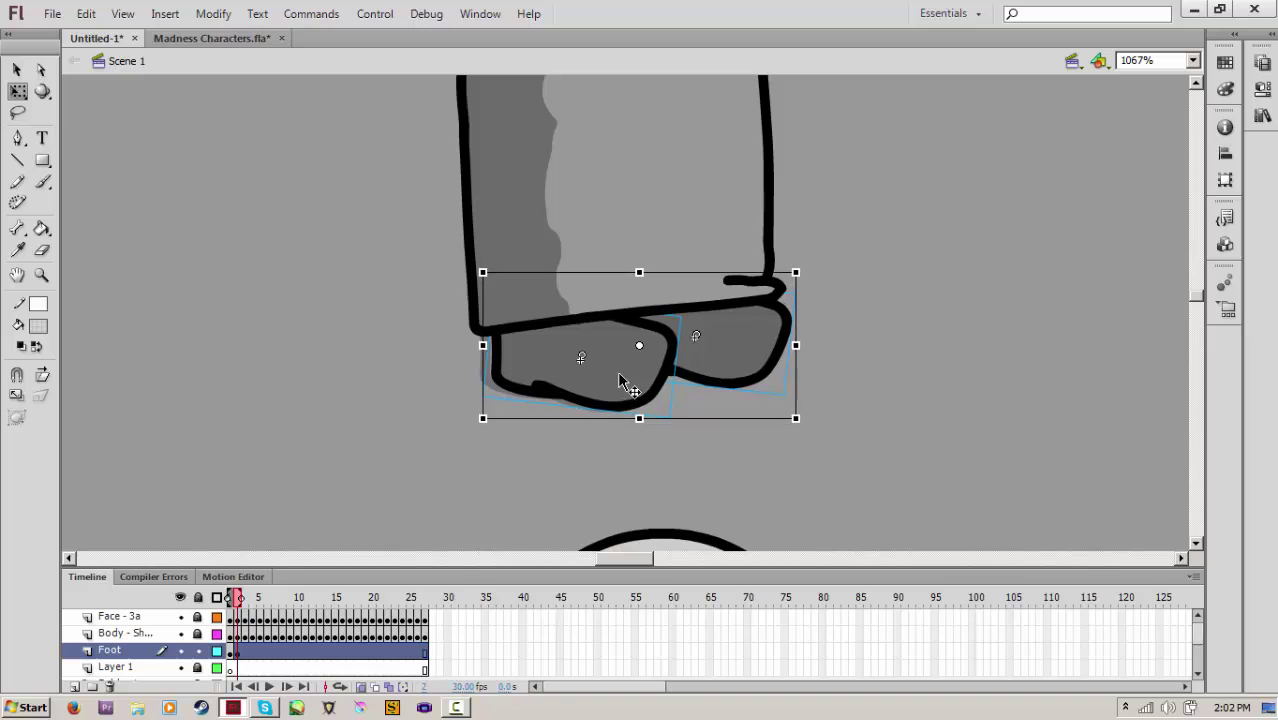
left_click(837, 375)
Keyframe the raised copy's feet at frame 3, moving the front foot forward and nudging both feet together
key("F6")
left_click_drag(630, 368, 645, 368)
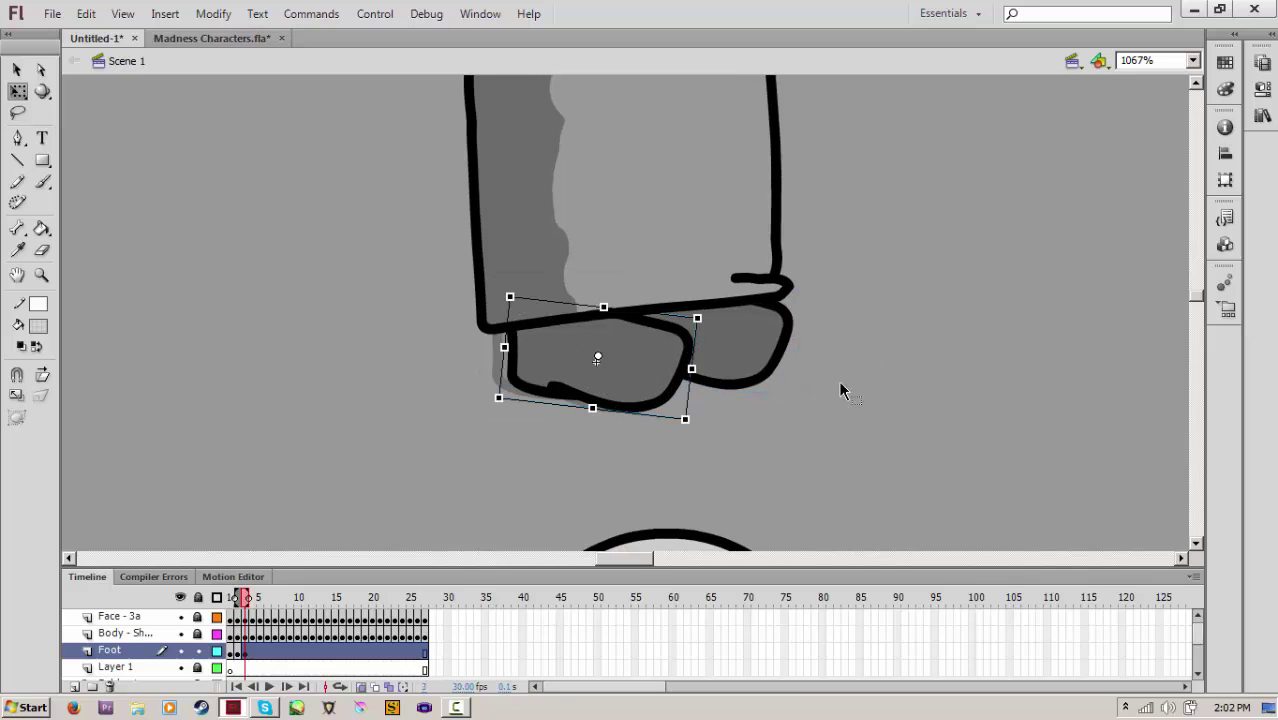
left_click_drag(840, 384, 637, 368)
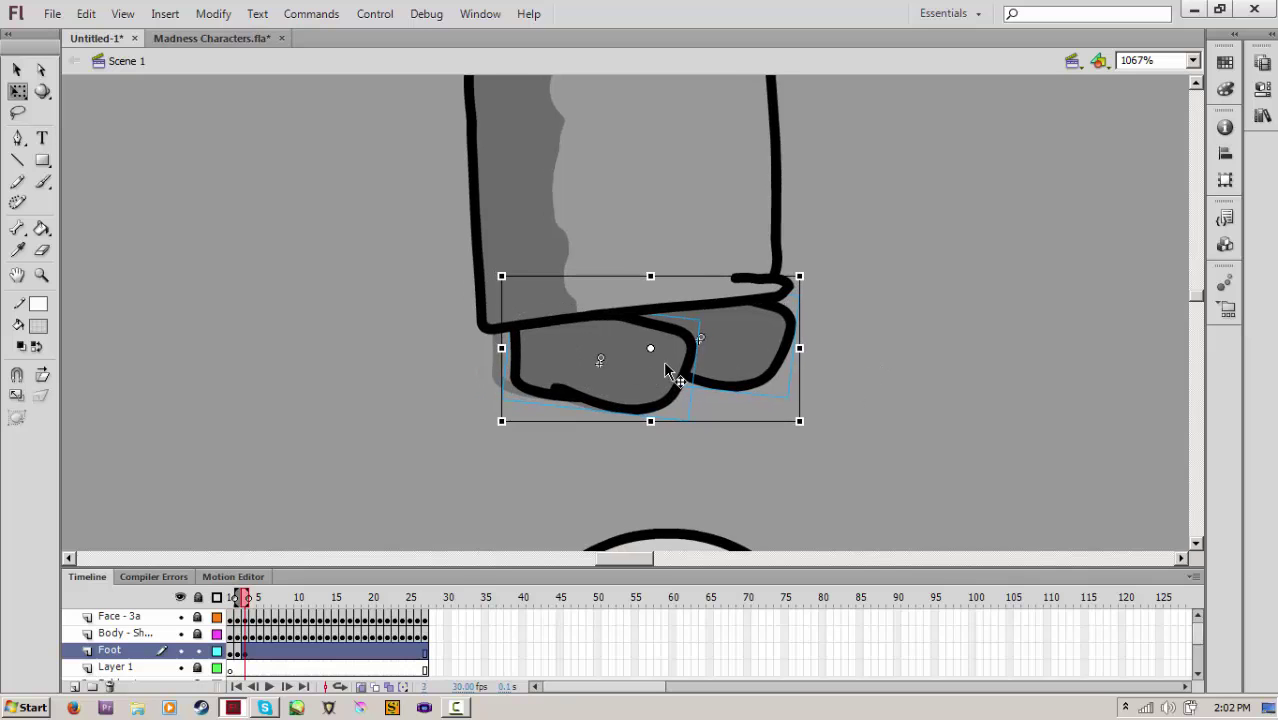
left_click(750, 410)
Keyframe the raised copy's feet at frame 4, sliding the front foot further over the rear one and adjusting both together
key("F6")
left_click_drag(680, 357, 725, 362)
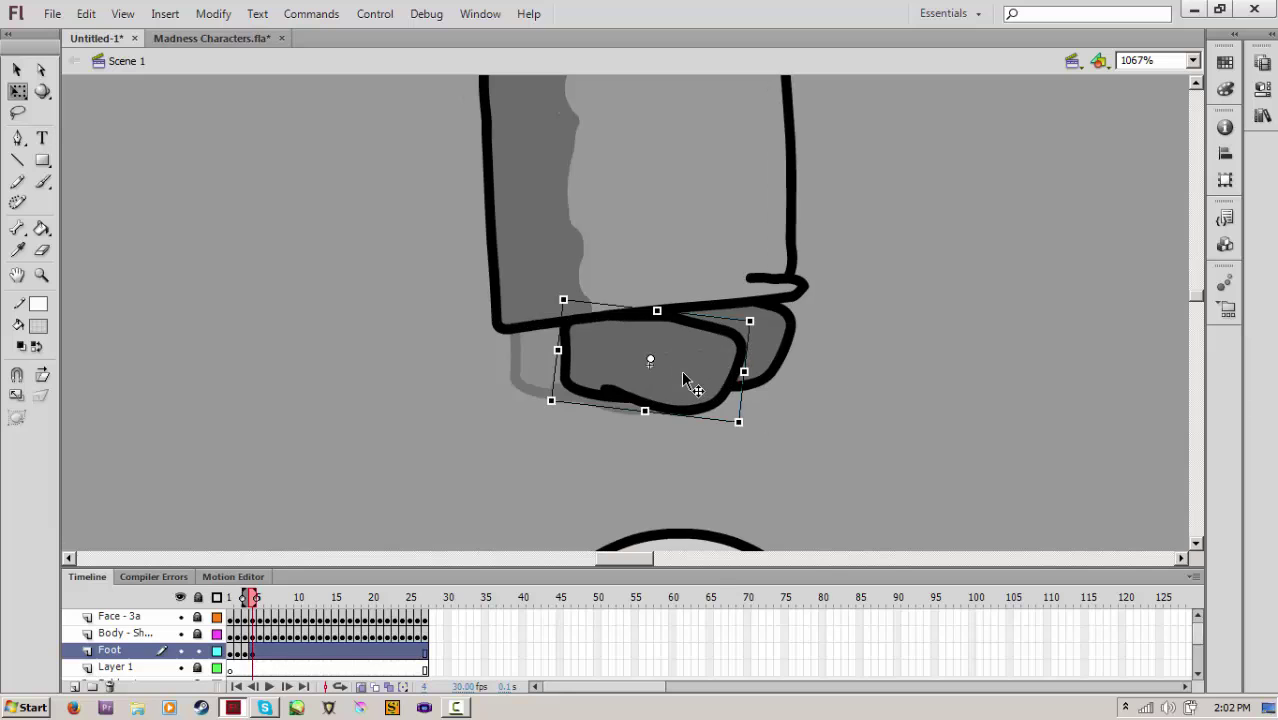
left_click(877, 385)
left_click_drag(877, 385, 692, 365)
left_click(855, 377)
Keyframe the raised copy's feet at frame 5 and nudge both forward together
key("period")
key("Right")
key("Right")
key("Right")
key("Right")
key("Right")
key("Right")
key("Right")
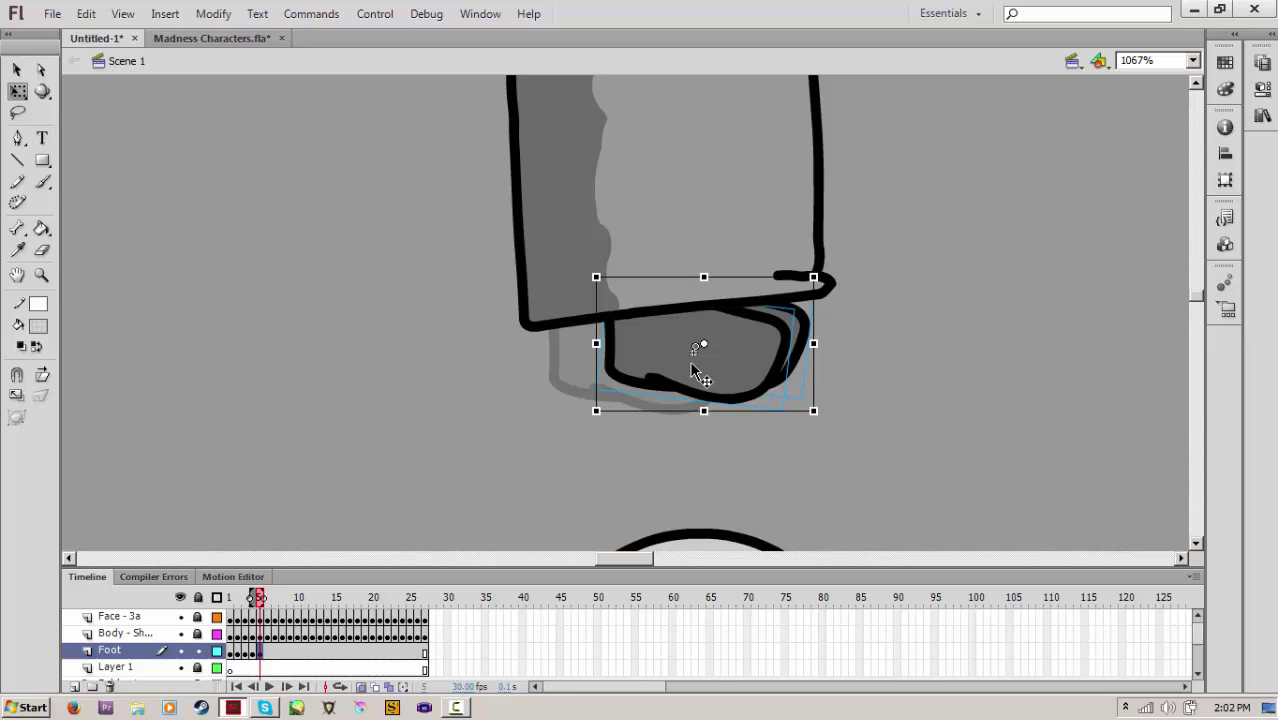
Keyframe the raised copy's feet at frame 6, nudge both forward and advance the front foot past the rear one
key("period")
key("Right")
key("Right")
key("Right")
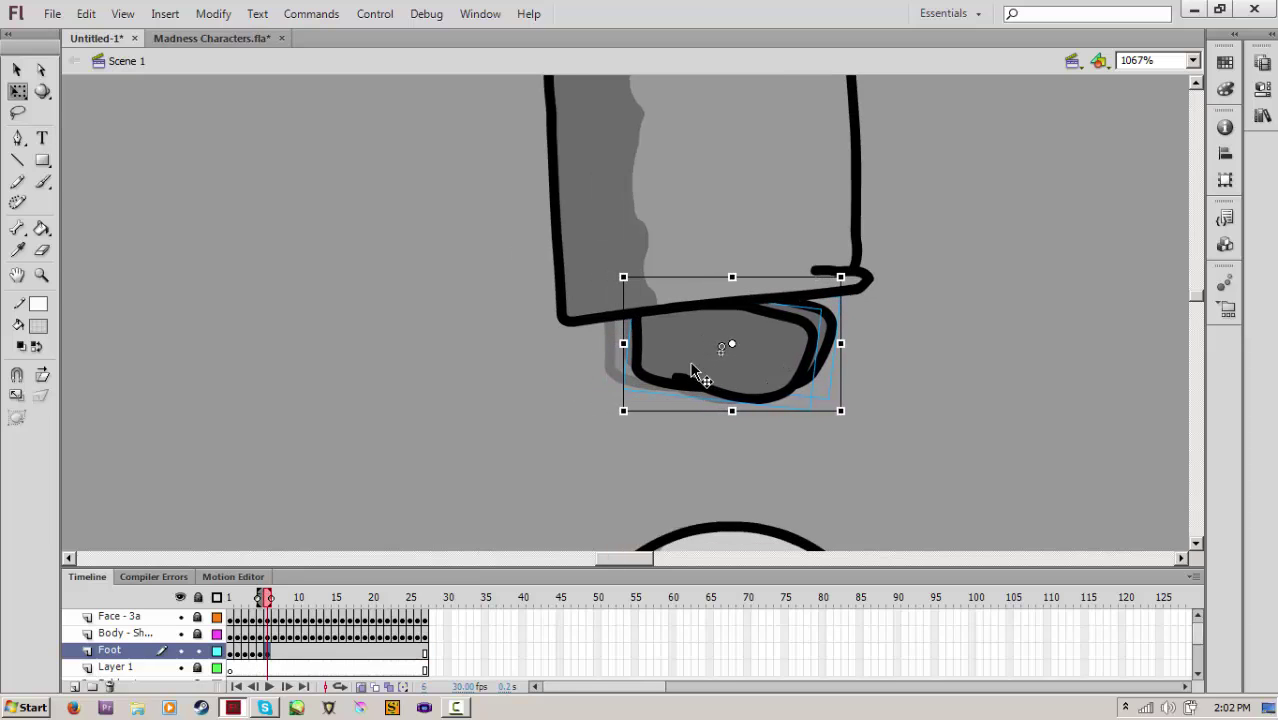
key("Escape")
key("Right")
key("Right")
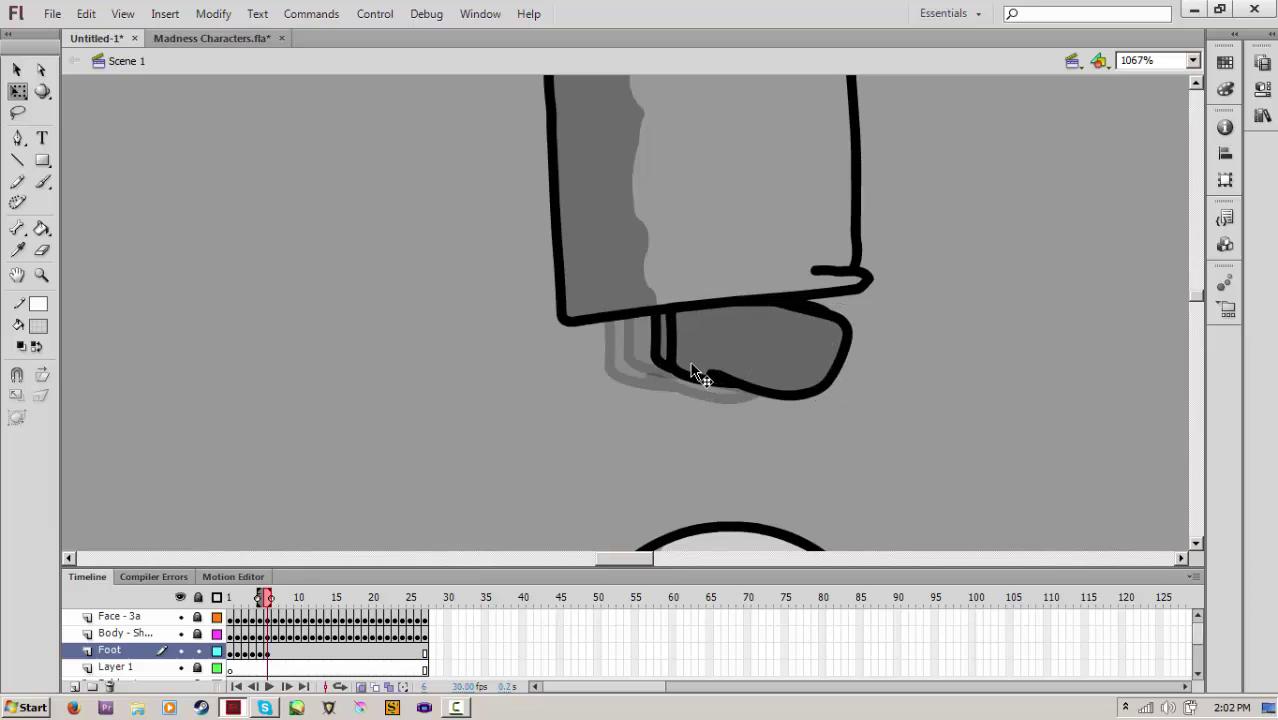
Keyframe the raised copy's feet at frame 7, shift both forward and slightly up, and move the front foot further ahead
scroll(691, 364, "right", 3)
key("period")
key("F6")
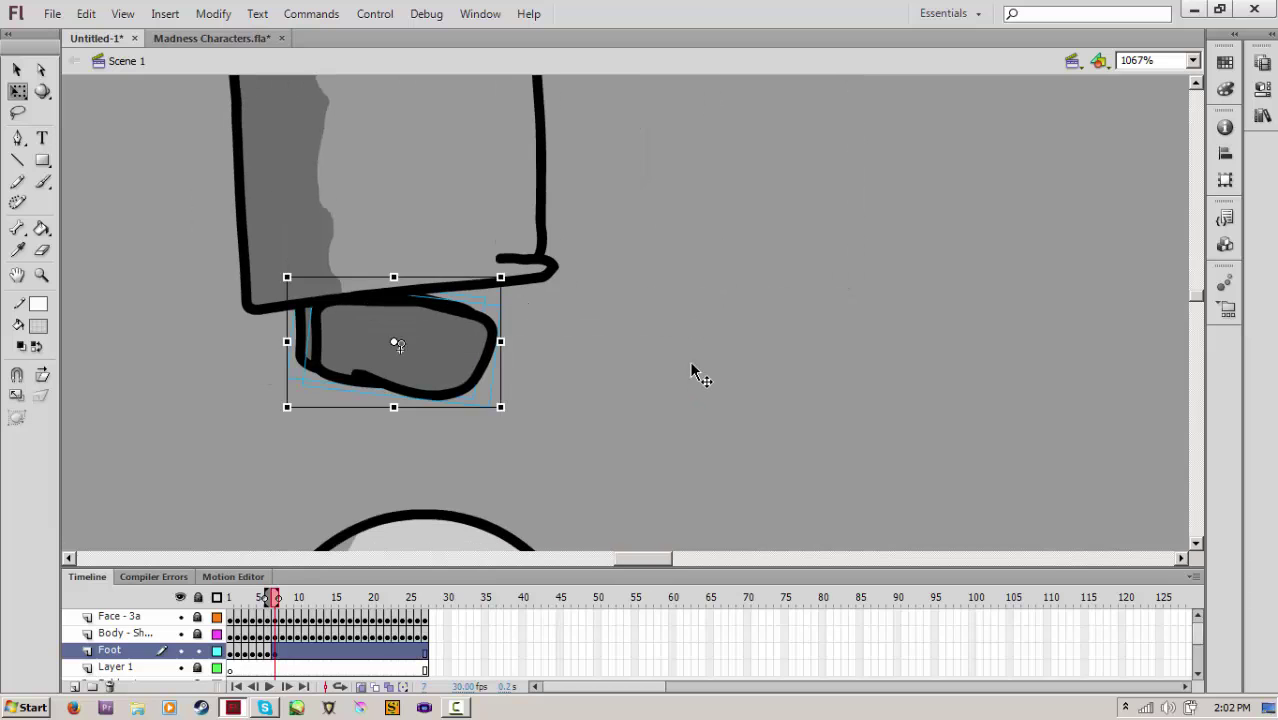
key("Right")
key("Right")
key("Right")
key("Right")
key("Up")
key("Up")
key("Left")
key("Left")
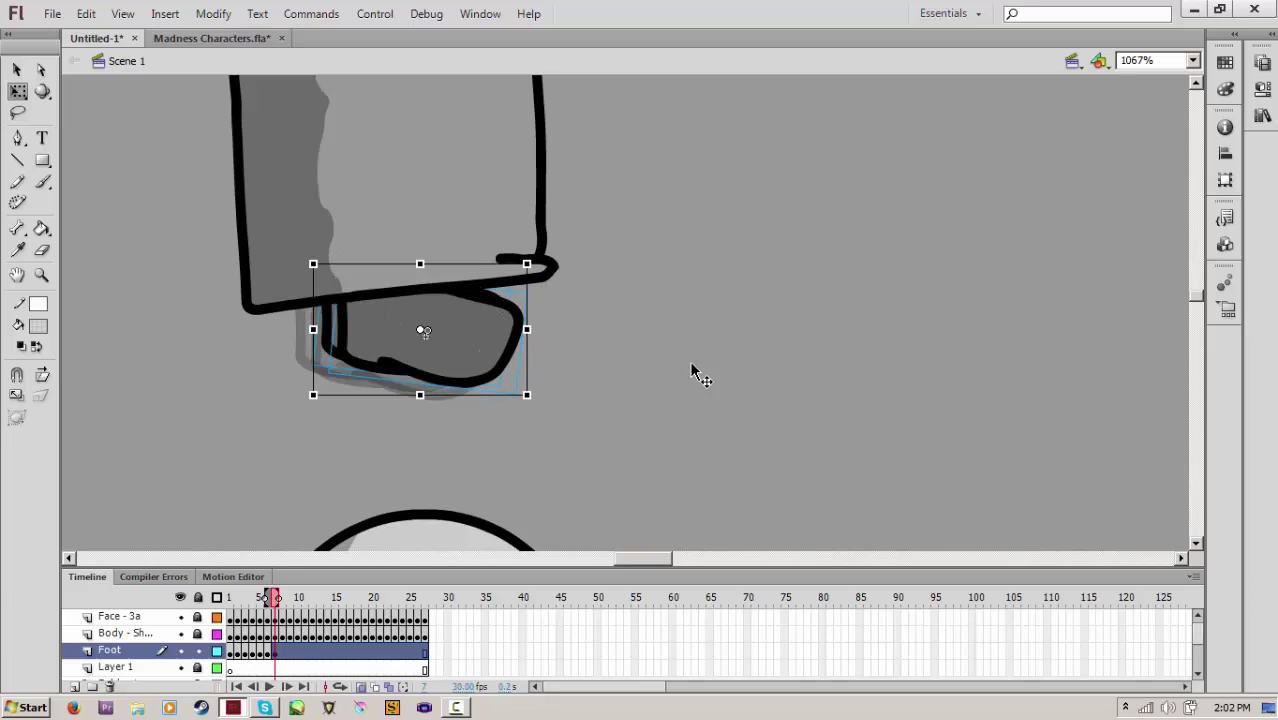
key("Escape")
key("ctrl+a")
key("Escape")
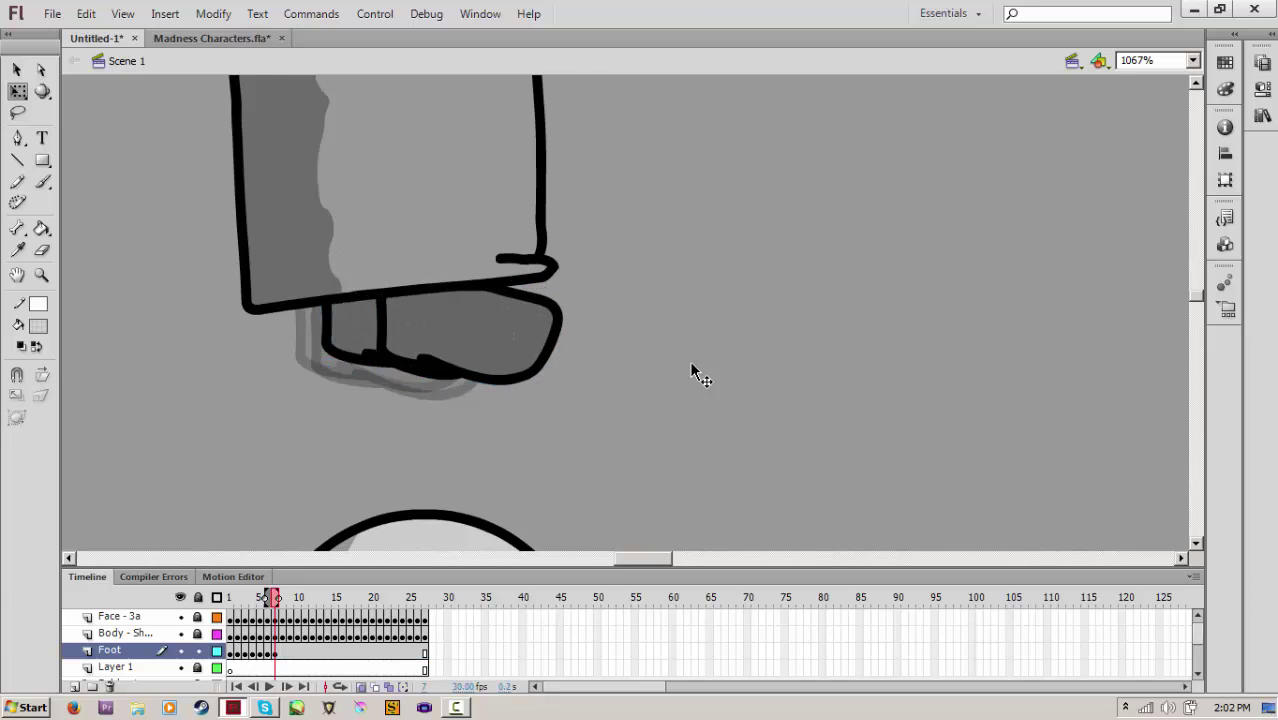
Keyframe the raised copy's feet at frame 8, nudge both forward with the body and push the front foot further ahead
key("period")
key("ctrl+a")
key("Right")
key("Right")
key("Right")
key("Right")
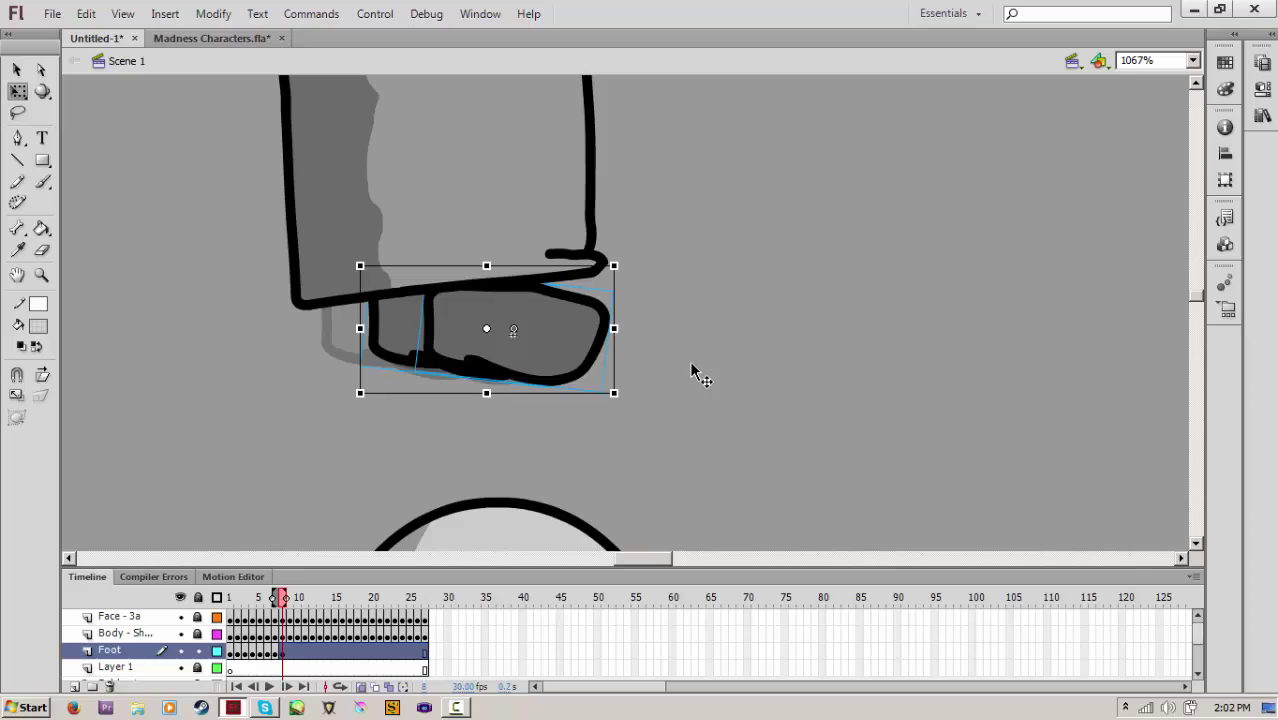
key("Escape")
key("Right")
key("Right")
key("Right")
key("Right")
key("Right")
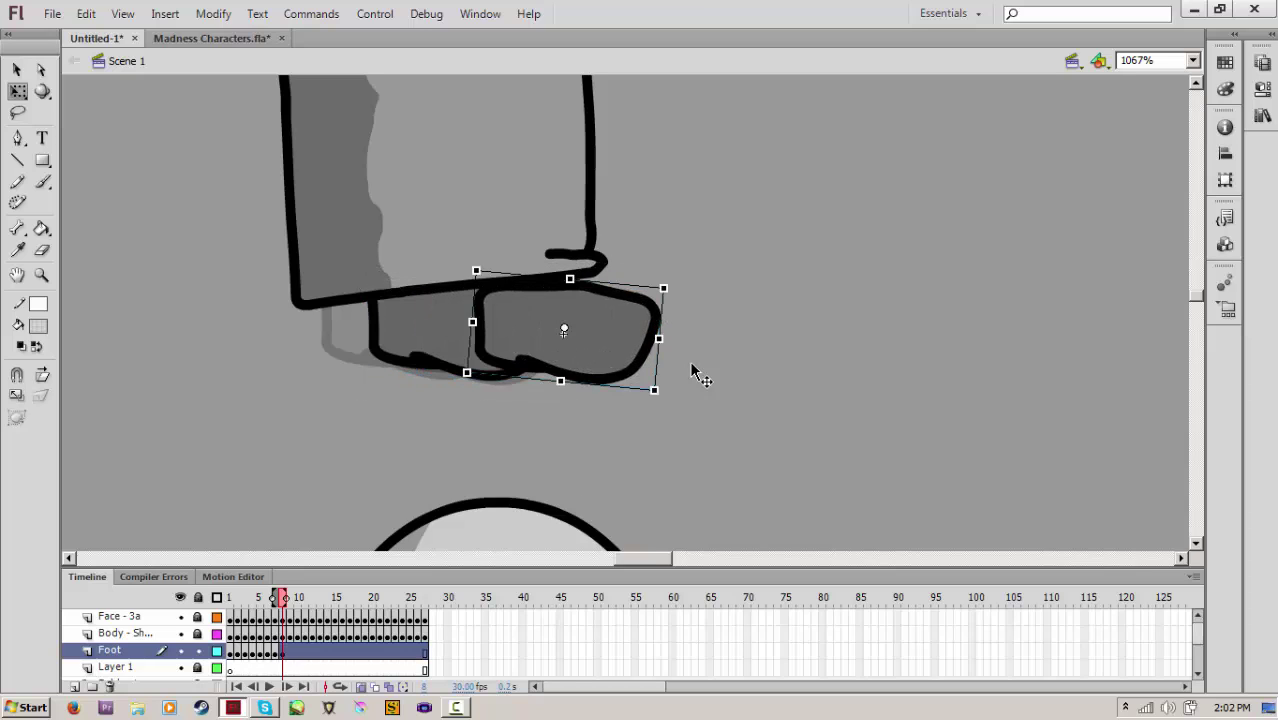
key("Escape")
Keyframe the raised copy's feet at frame 9, move both forward and up under the body, and advance the front foot slightly
key("F6")
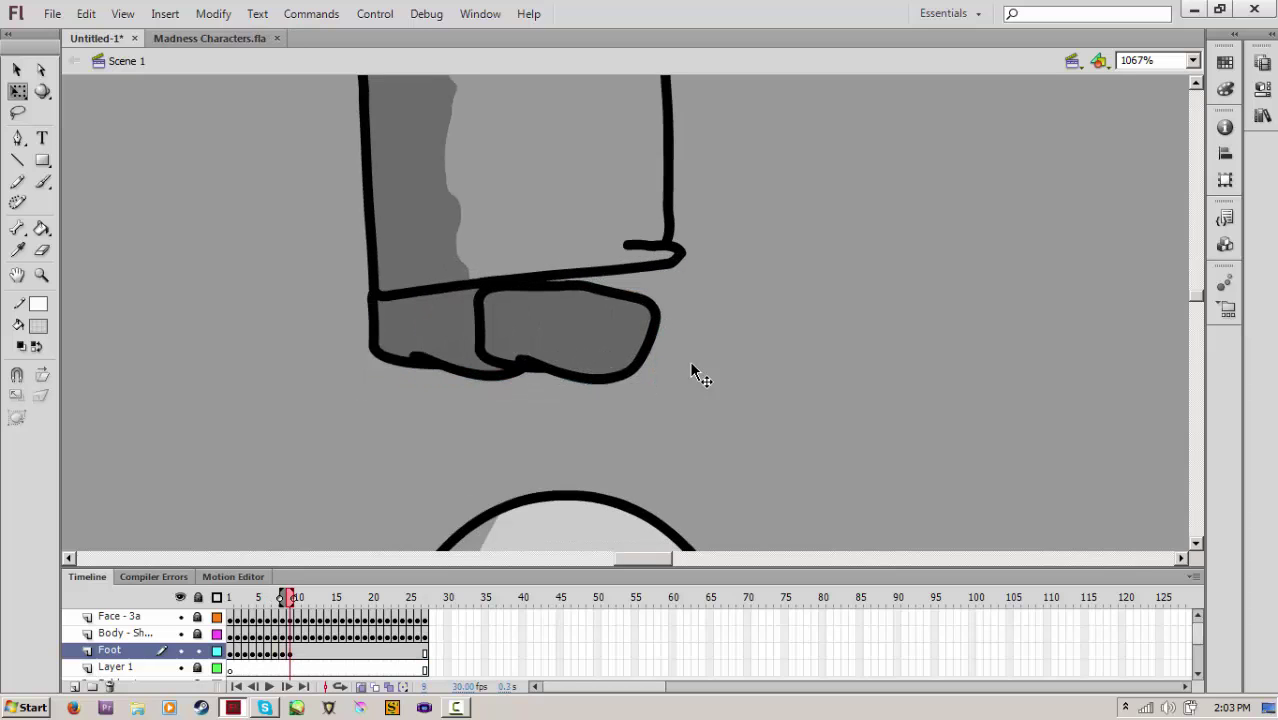
left_click_drag(705, 346, 430, 306)
left_click_drag(430, 310, 475, 286)
key("Escape")
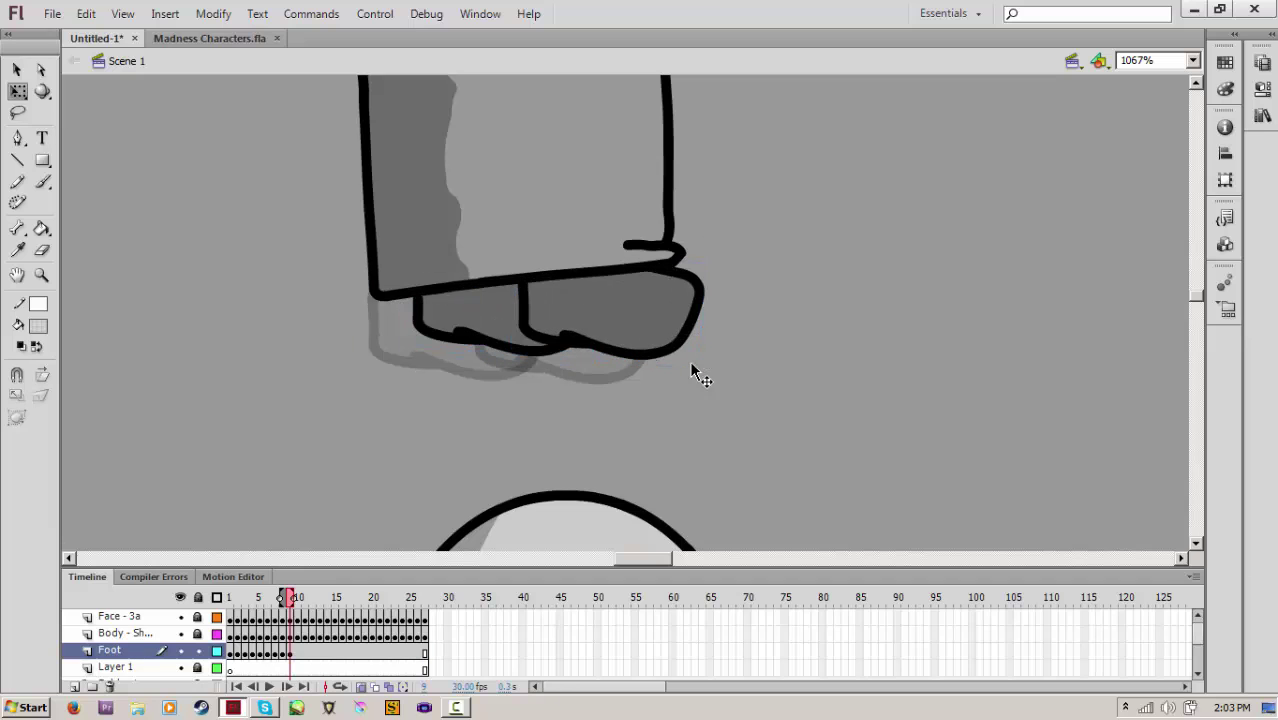
left_click_drag(666, 352, 692, 356)
key("Escape")
Keyframe the raised copy's feet at frame 10, shift both forward under the body and nudge the rear foot further
key("period")
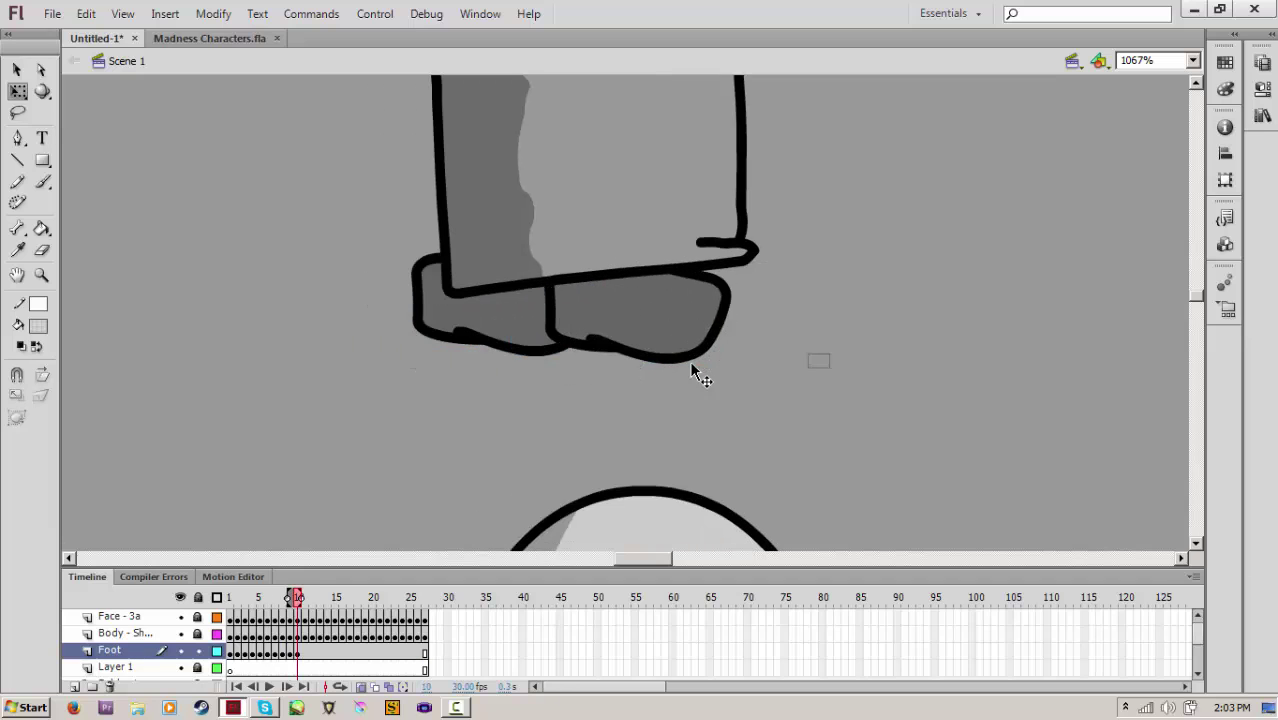
key("ctrl+shift+v")
key("Right")
key("Right")
key("Right")
key("Right")
key("Right")
key("Right")
key("Escape")
key("Right")
key("Right")
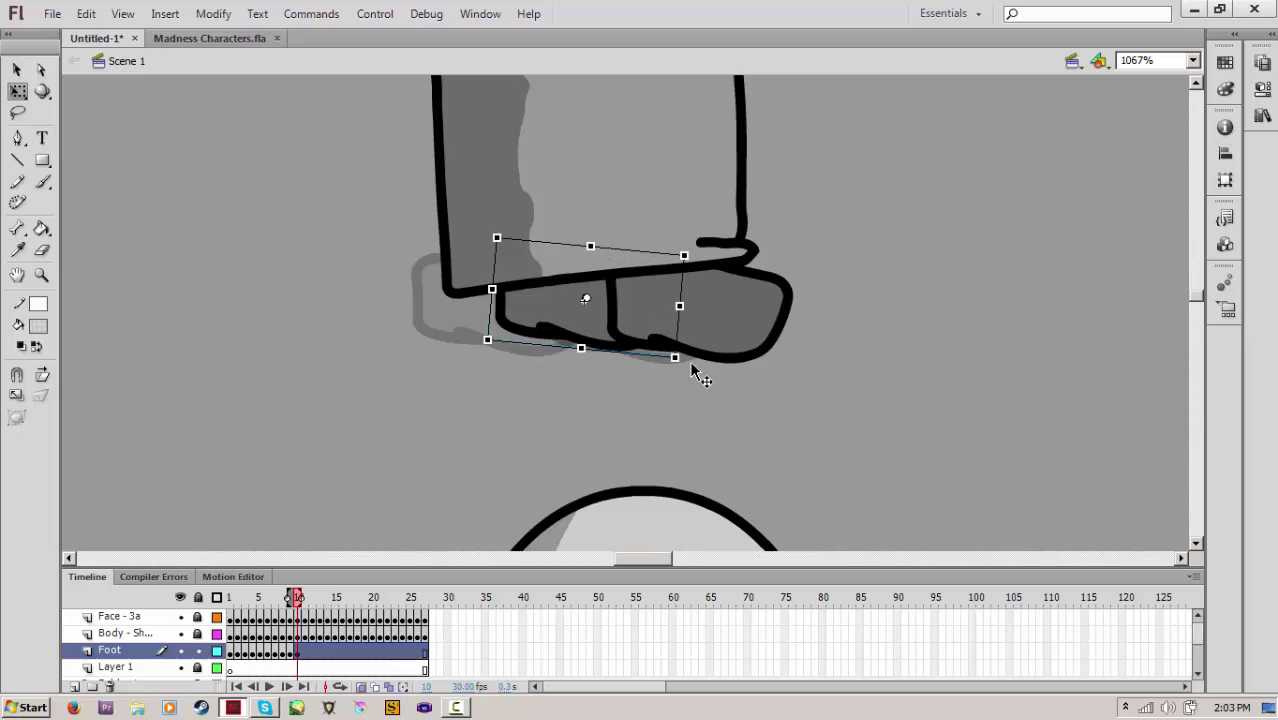
key("Escape")
Keyframe the raised copy's feet at frame 11, move both forward with the body and bring the rear foot further forward and up
key("F6")
left_click_drag(850, 377, 614, 298)
left_click_drag(660, 315, 726, 315)
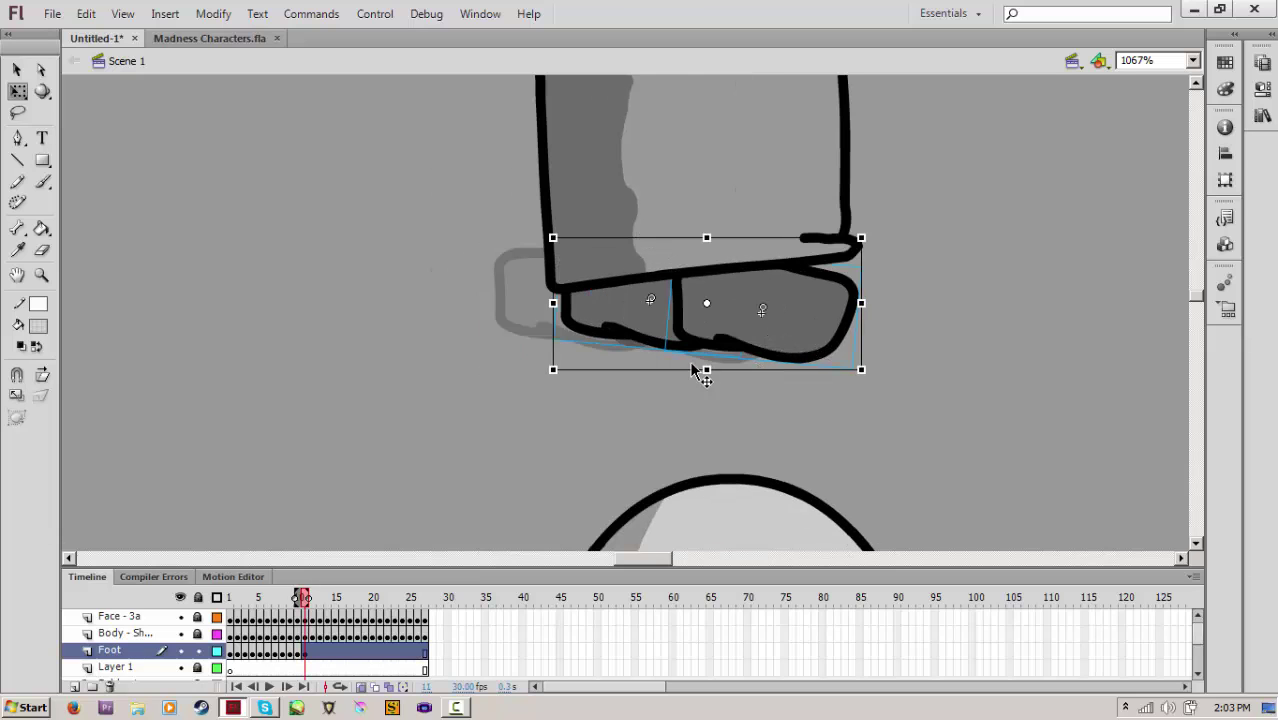
left_click(691, 372)
left_click_drag(620, 315, 670, 292)
key("Escape")
Keyframe the raised copy's feet at frame 12, move both forward with the body and bring the far foot further forward
key("F6")
left_click_drag(957, 370, 650, 268)
mouse_move(760, 315)
left_mouse_down()
mouse_move(800, 312)
mouse_move(825, 333)
left_mouse_up()
key("Escape")
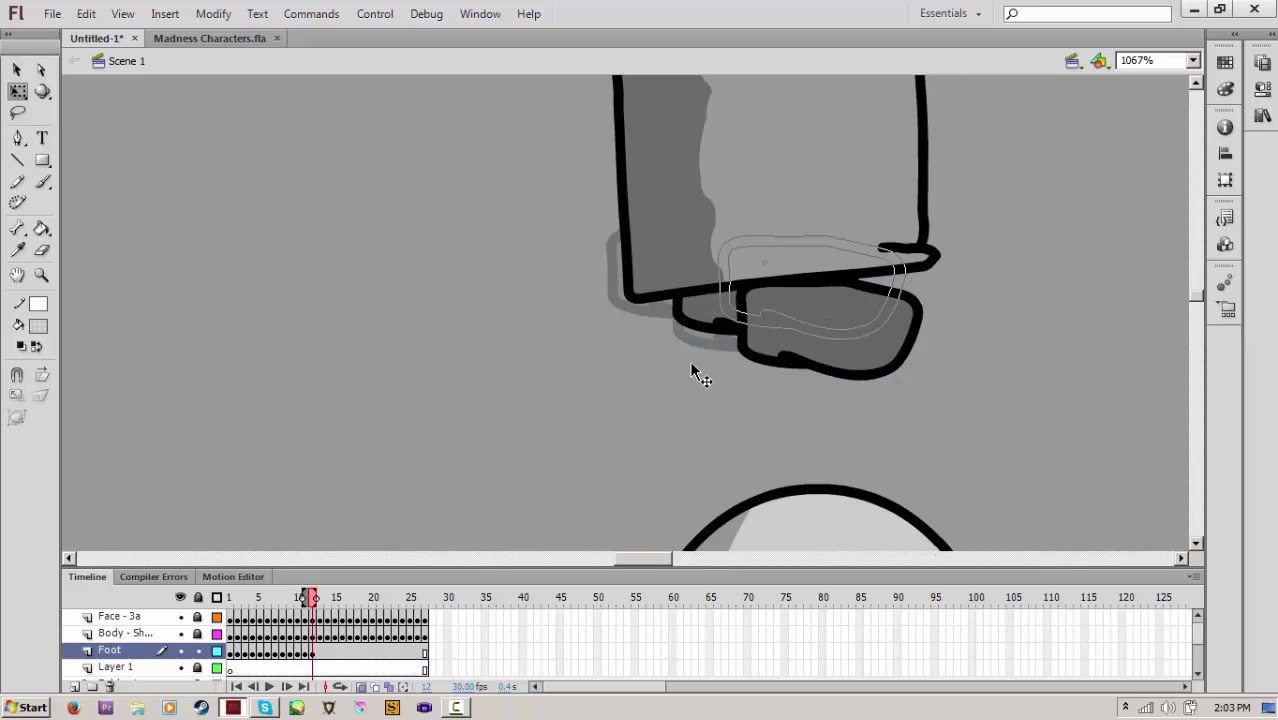
Keyframe the raised copy's feet at frame 13, nudge the near foot forward and move the far foot past it
key("period")
key("ctrl+shift+v")
key("Right")
key("Right")
key("Right")
key("Down")
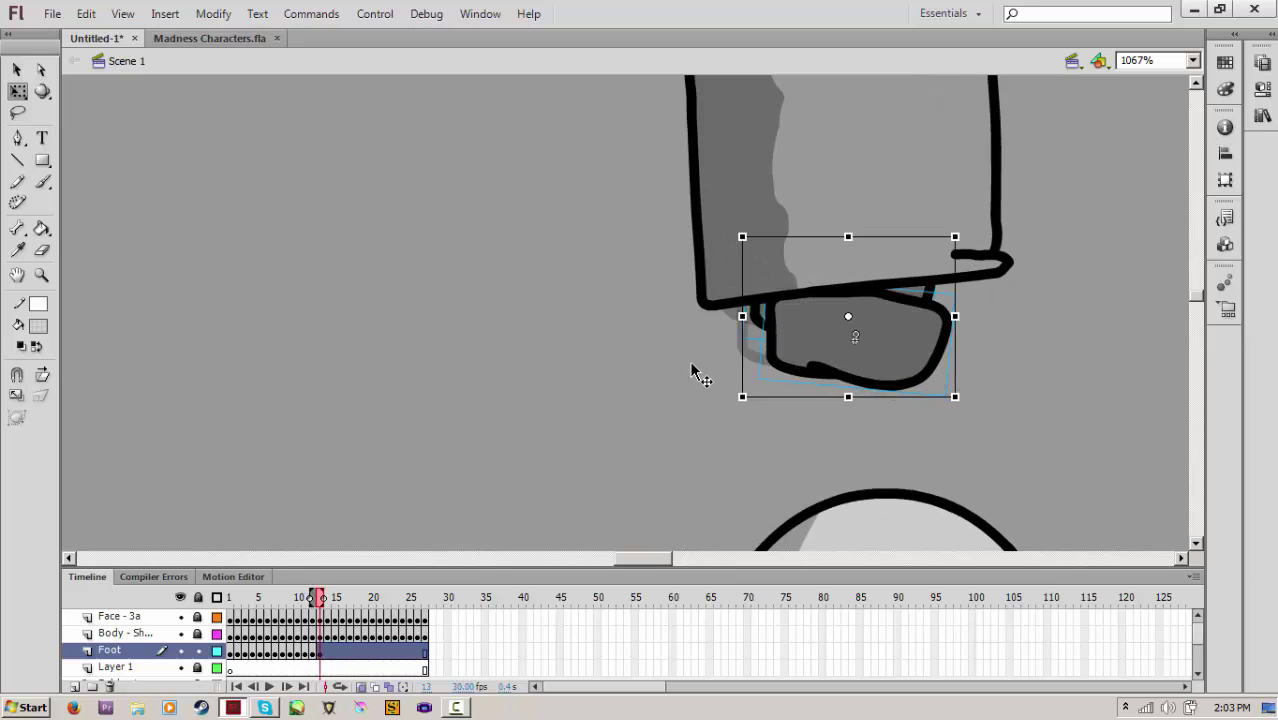
key("Escape")
left_click_drag(923, 274, 923, 274)
key("Escape")
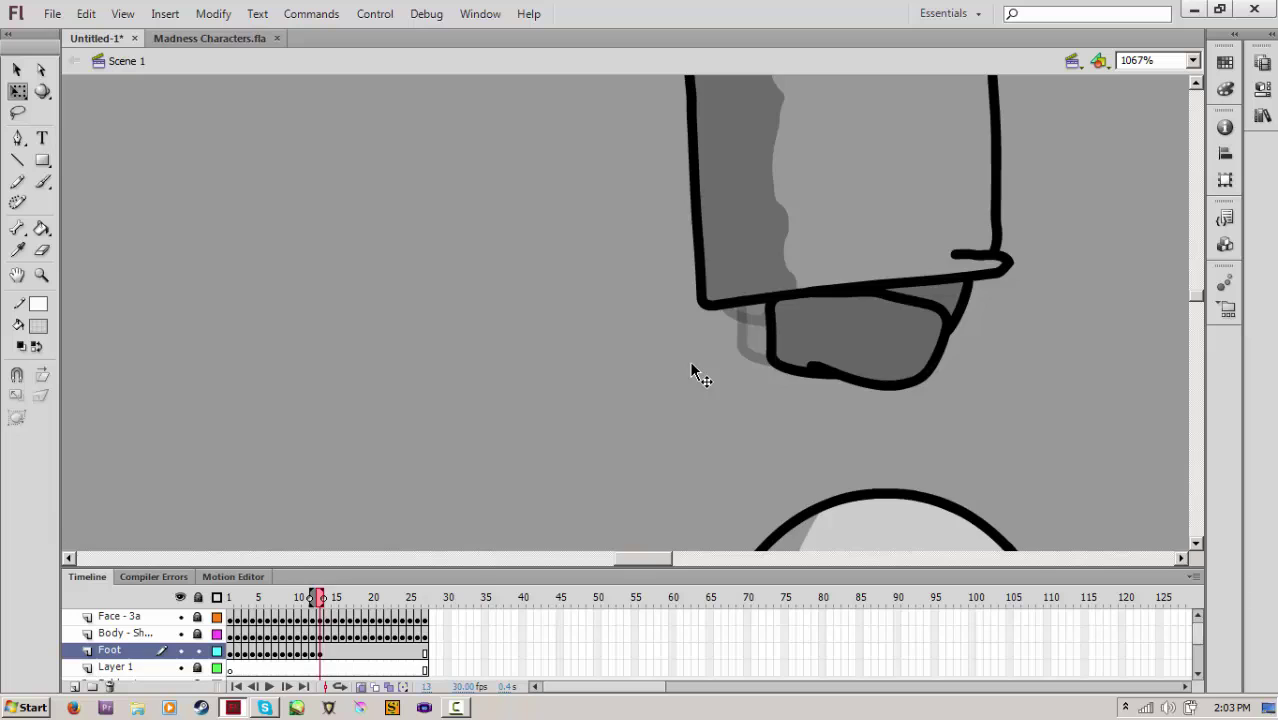
Keyframe the raised copy's feet at frame 14, shift both forward and push the far foot's toe out to the body's front edge
scroll(693, 370, "right", 5)
scroll(693, 370, "left", 3)
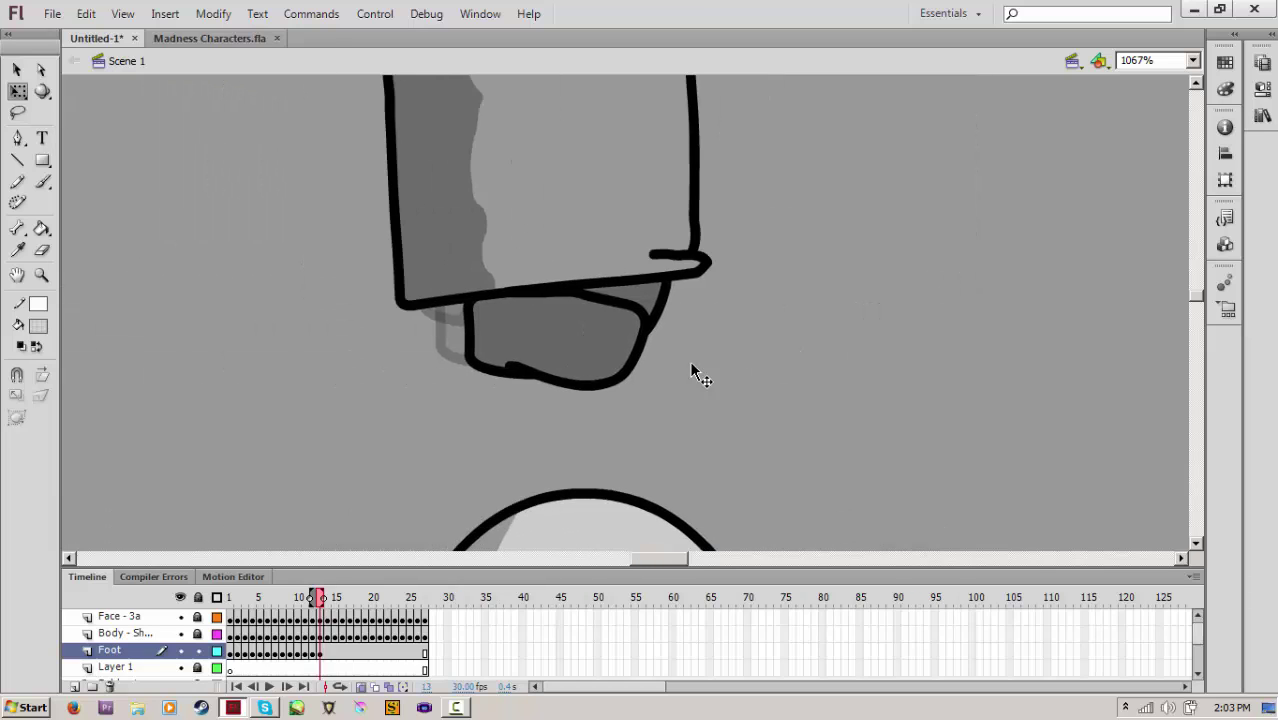
key(".")
key("ctrl+shift+v")
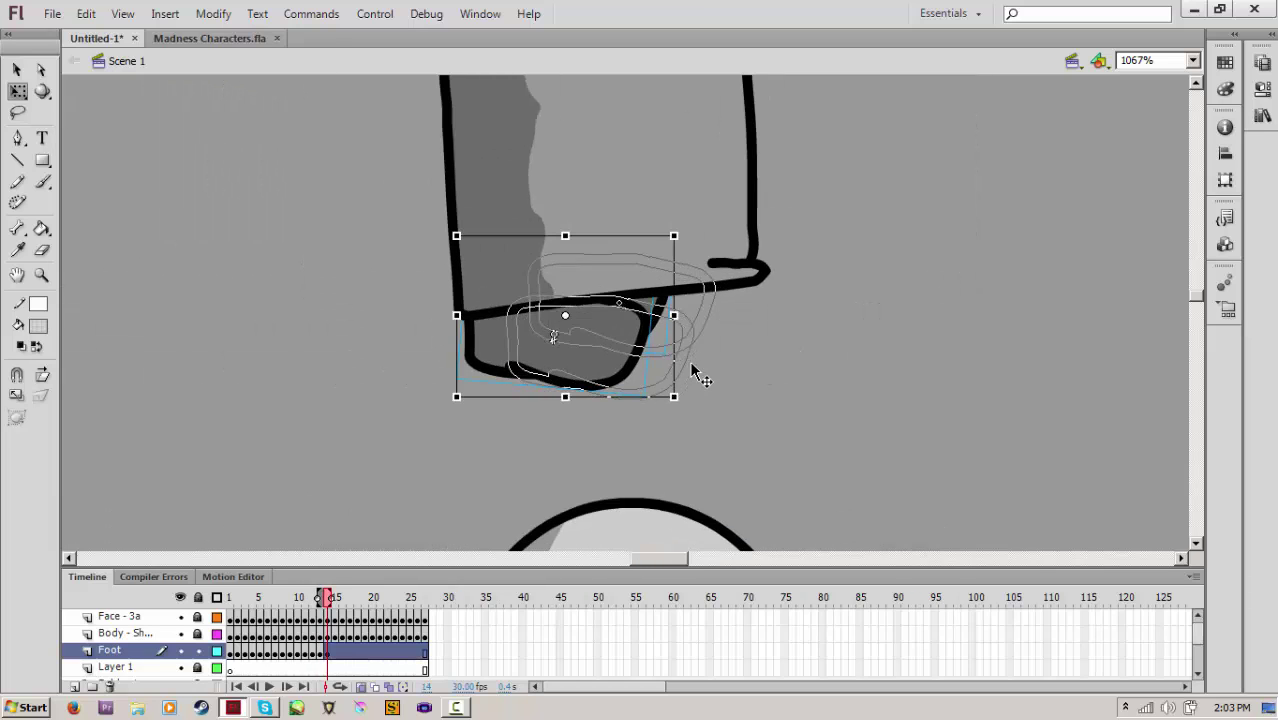
mouse_move(691, 364)
left_mouse_down()
mouse_move(762, 323)
mouse_move(809, 334)
mouse_move(772, 294)
left_mouse_up()
key("Escape")
key("Delete")
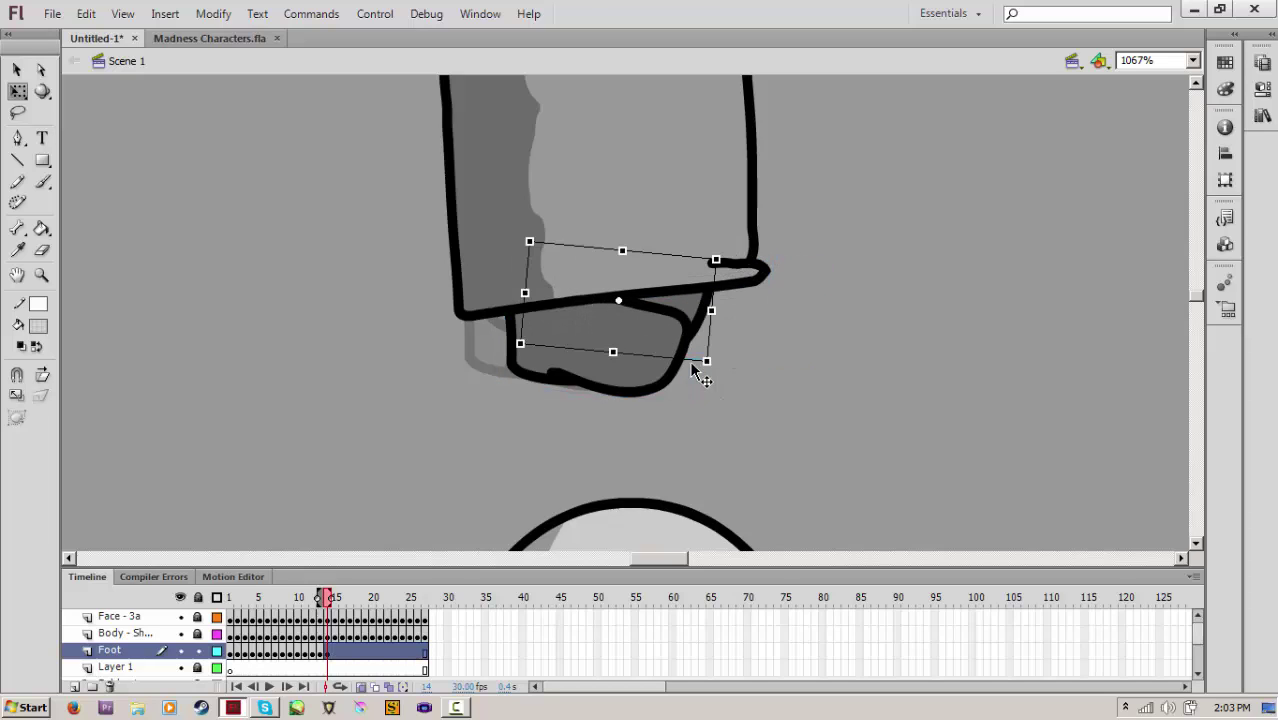
left_click_drag(700, 312, 757, 332)
key("Escape")
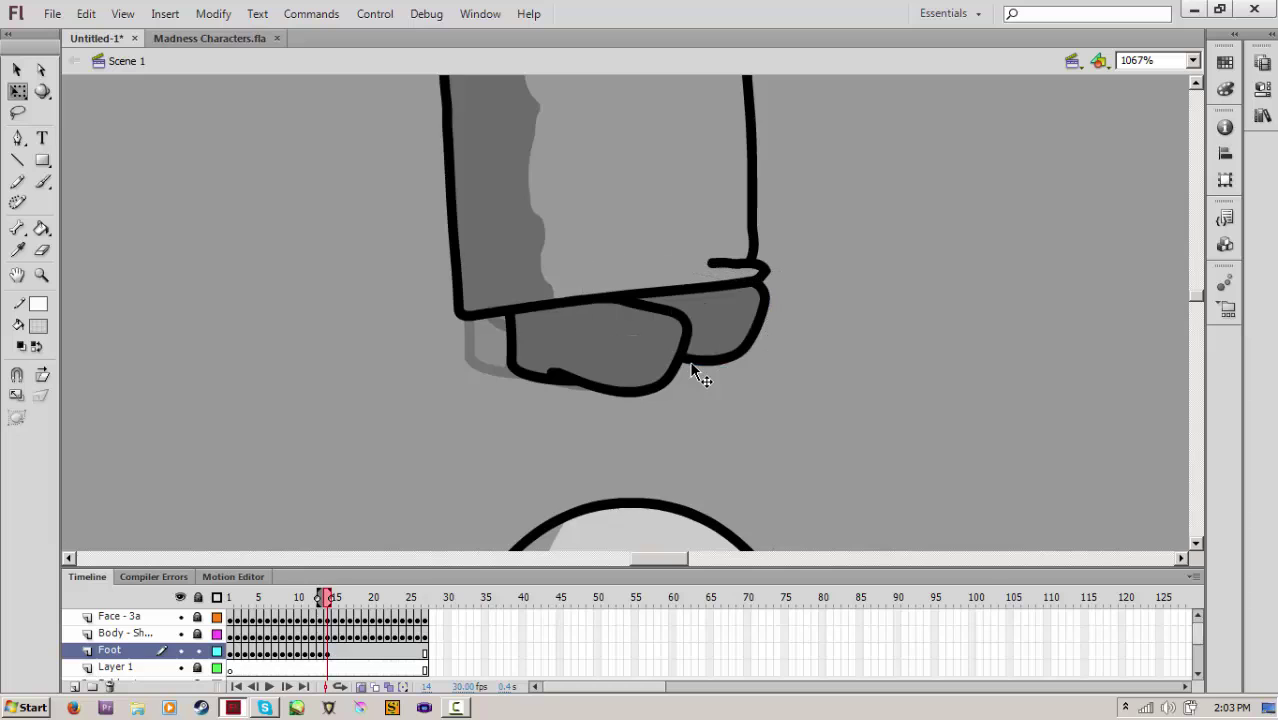
Keyframe the raised copy's feet at frame 15, move the near foot slightly forward and the far foot ahead to the body's front edge
key("period")
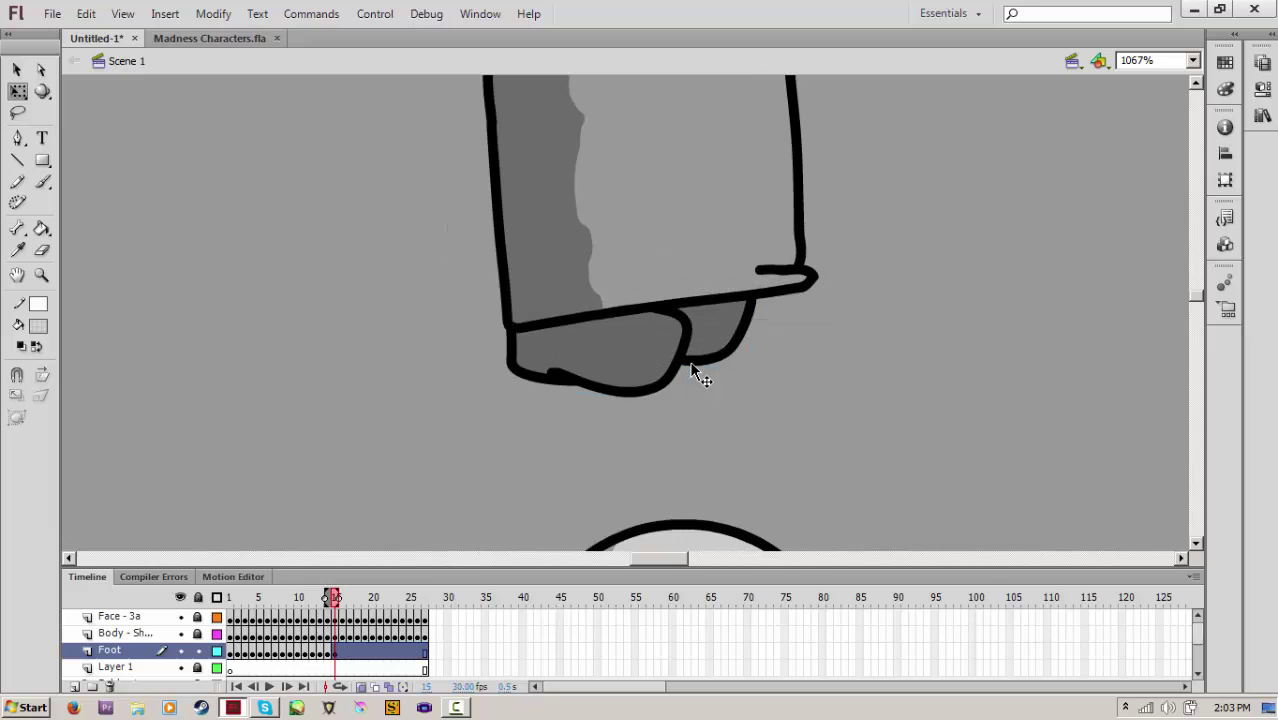
left_click_drag(692, 364, 730, 370)
key("Escape")
left_click_drag(812, 334, 788, 323)
mouse_move(912, 388)
left_mouse_down()
mouse_move(686, 348)
mouse_move(681, 368)
left_mouse_up()
left_click(740, 450)
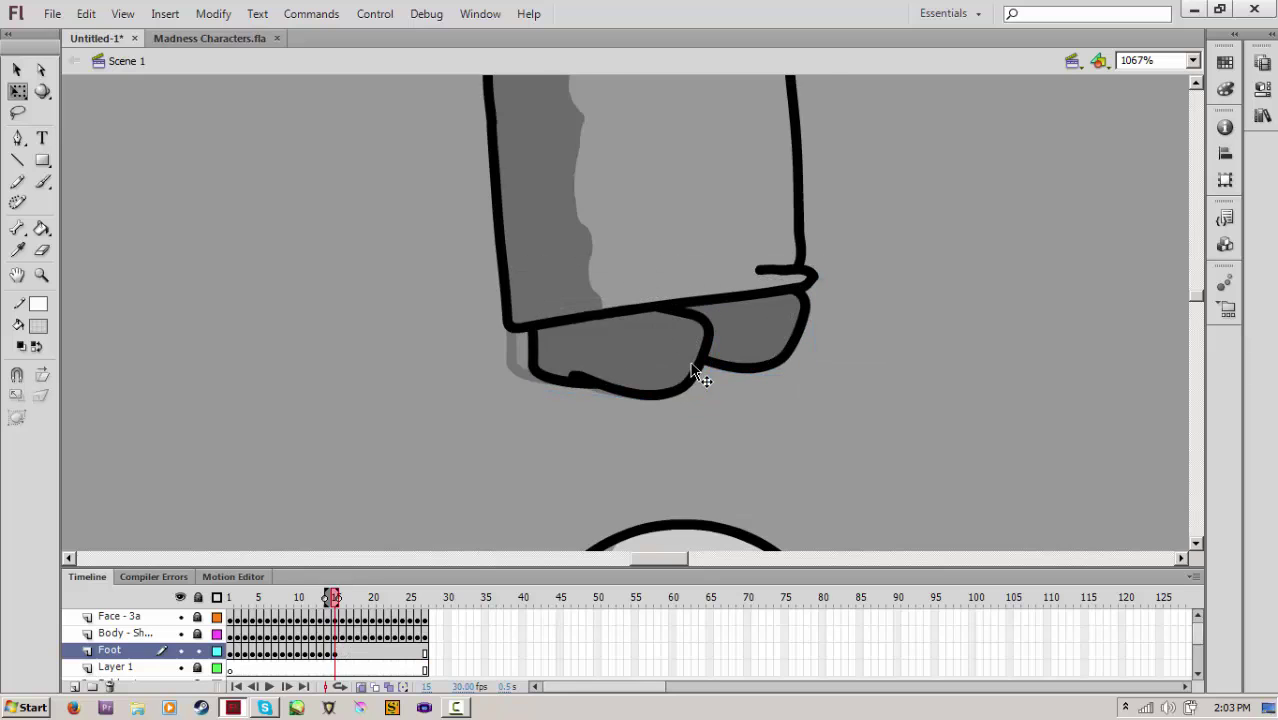
Keyframe the raised copy's feet at frame 16 and move both forward under the advancing body
key("F6")
left_click_drag(760, 340, 799, 346)
left_click(690, 366, "shift")
mouse_move(697, 370)
left_mouse_down()
mouse_move(726, 370)
mouse_move(706, 366)
left_mouse_up()
key("Escape")
Keyframe the raised copy's feet at frames 17 to 19, carrying both forward while the near foot closes in on the far foot
key("F6")
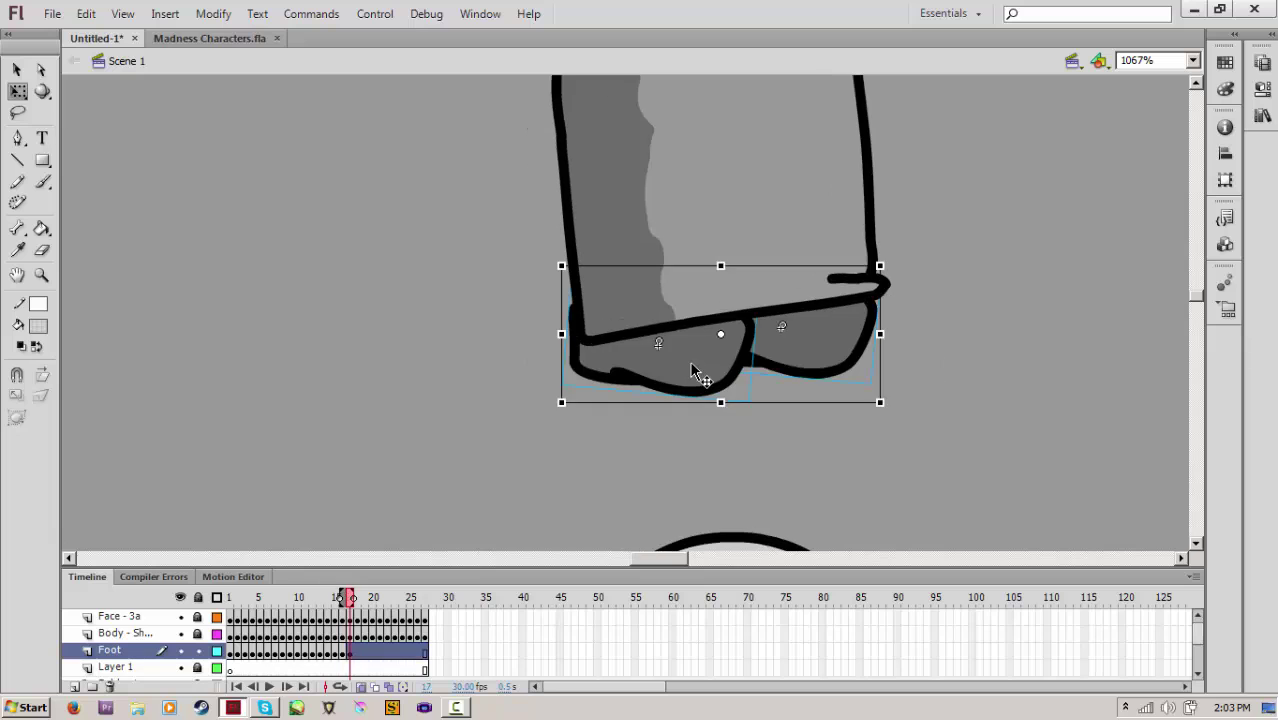
mouse_move(691, 365)
left_mouse_down()
mouse_move(718, 357)
mouse_move(719, 380)
mouse_move(726, 353)
mouse_move(697, 372)
left_mouse_up()
key("Escape")
key(".")
key("F6")
key("F6")
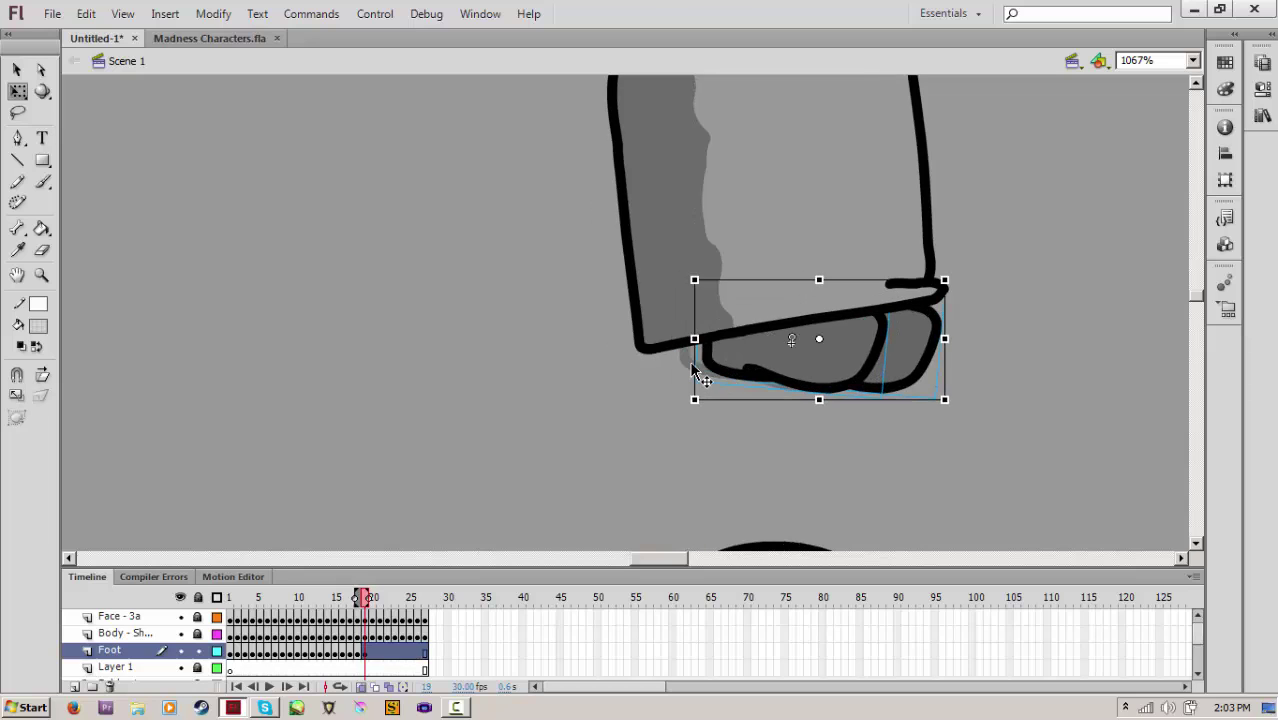
Keyframe the raised copy's feet at frame 20 and nudge both slightly forward and down under the leaning body
key("F6")
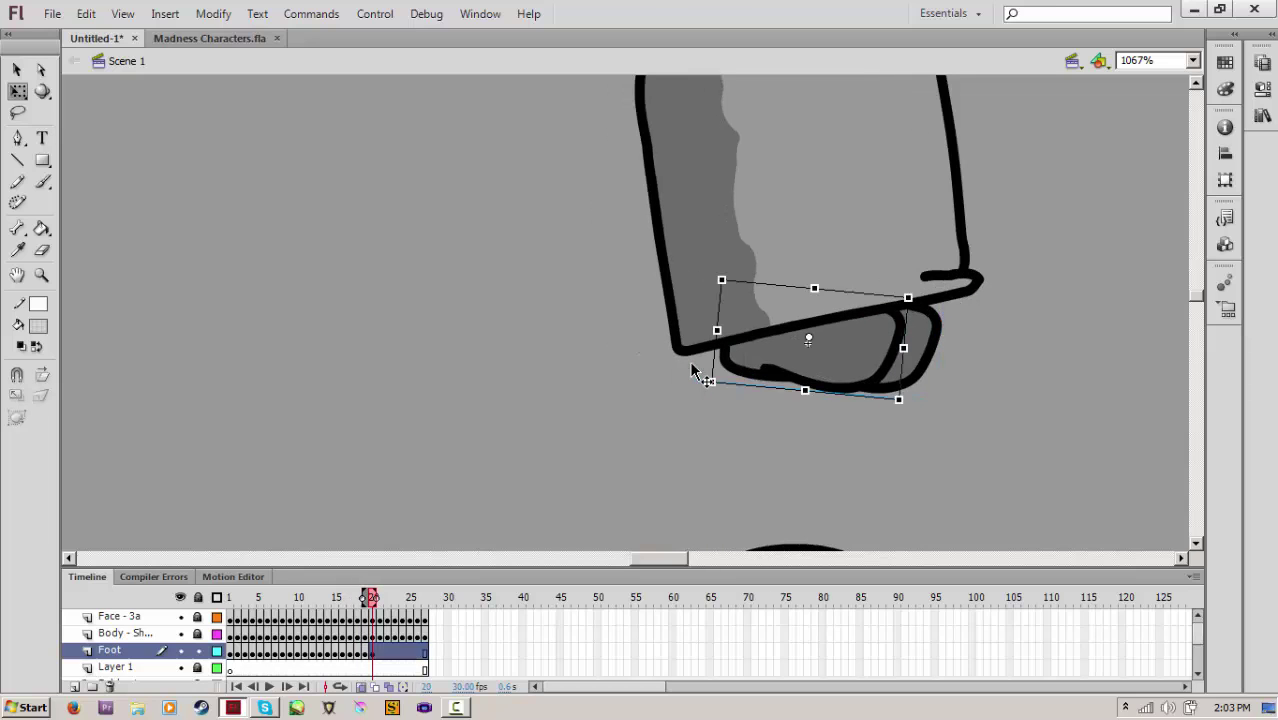
key("Right")
key("Right")
key("Right")
key("Right")
key("Right")
key("Right")
key("Right")
key("Right")
key("Right")
key("Right")
key("Right")
key("Right")
key("Right")
key("Right")
key("Right")
key("Down")
key("Down")
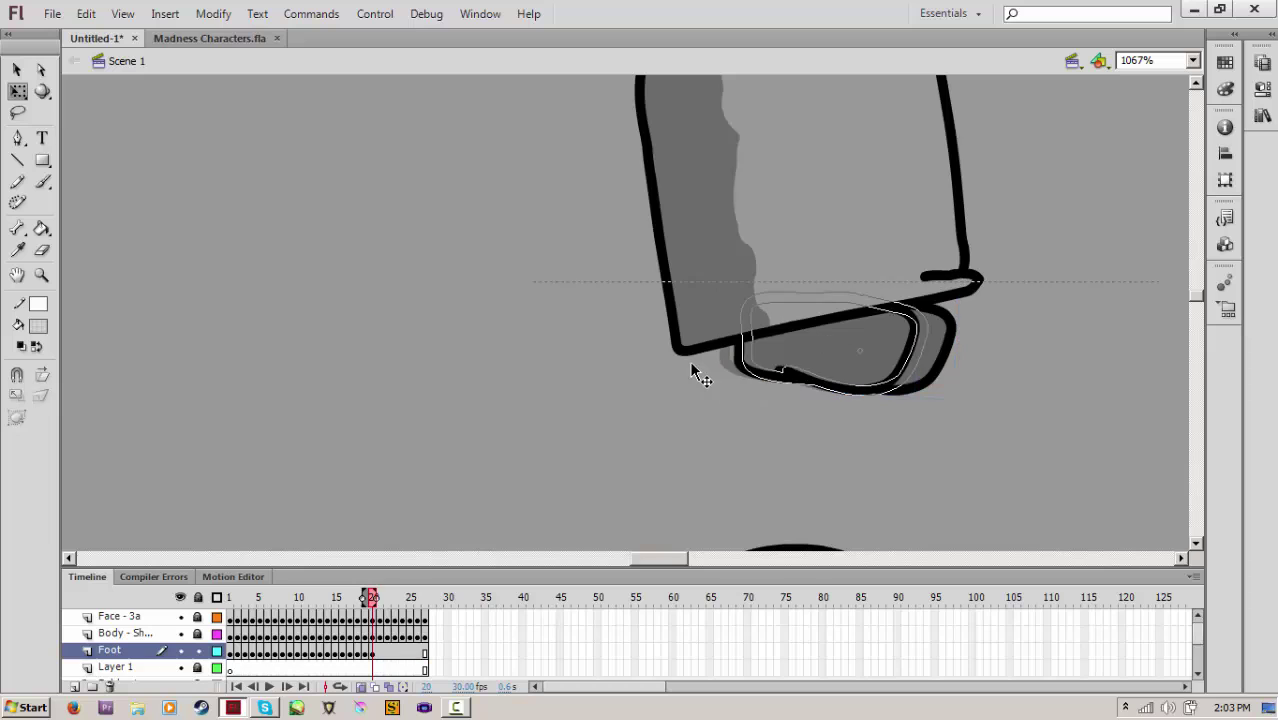
left_click_drag(697, 372, 713, 381)
Keyframe the raised copy's feet at frames 21 to 23, easing both forward and down before sliding the near foot slightly back
key("F6")
left_click(693, 369)
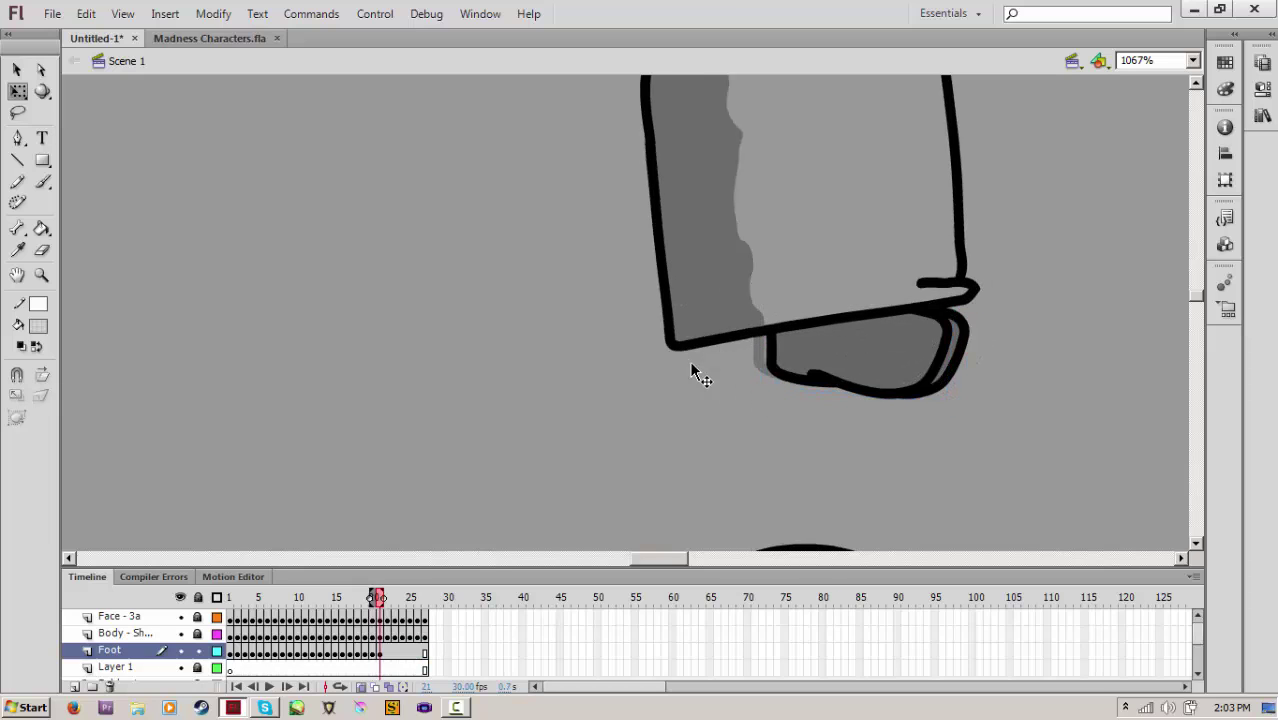
key("F6")
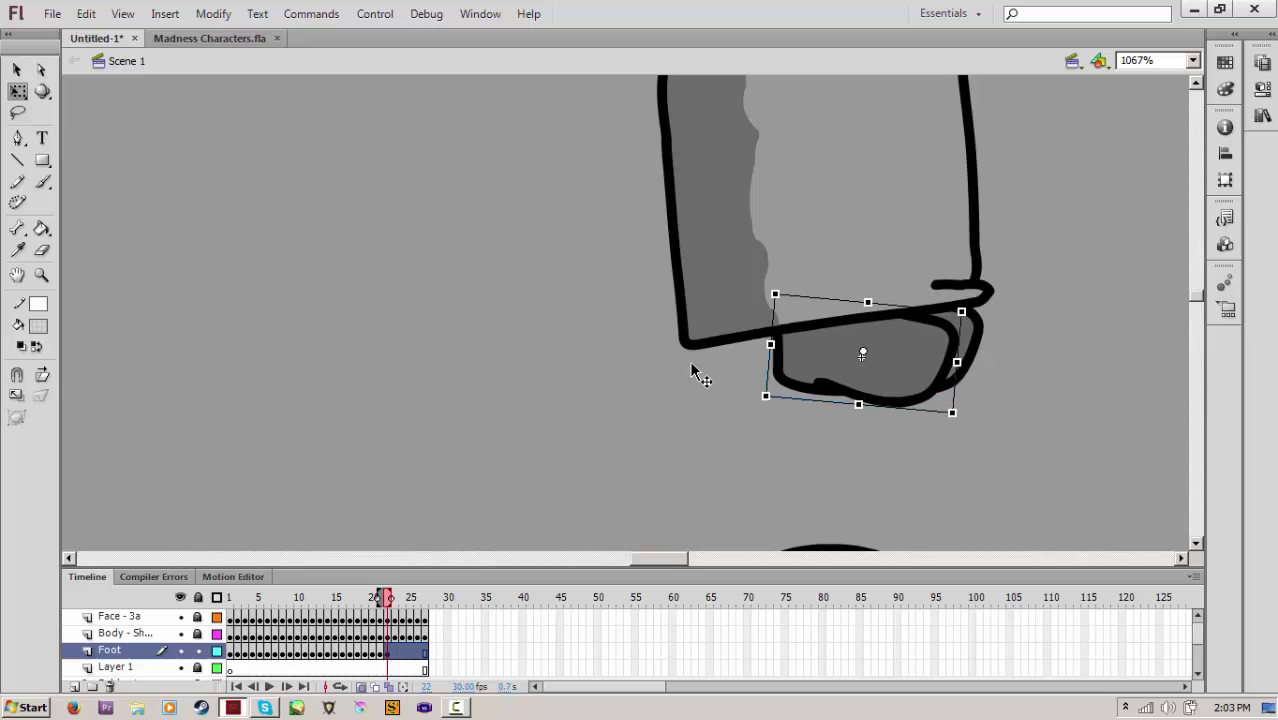
key("F6")
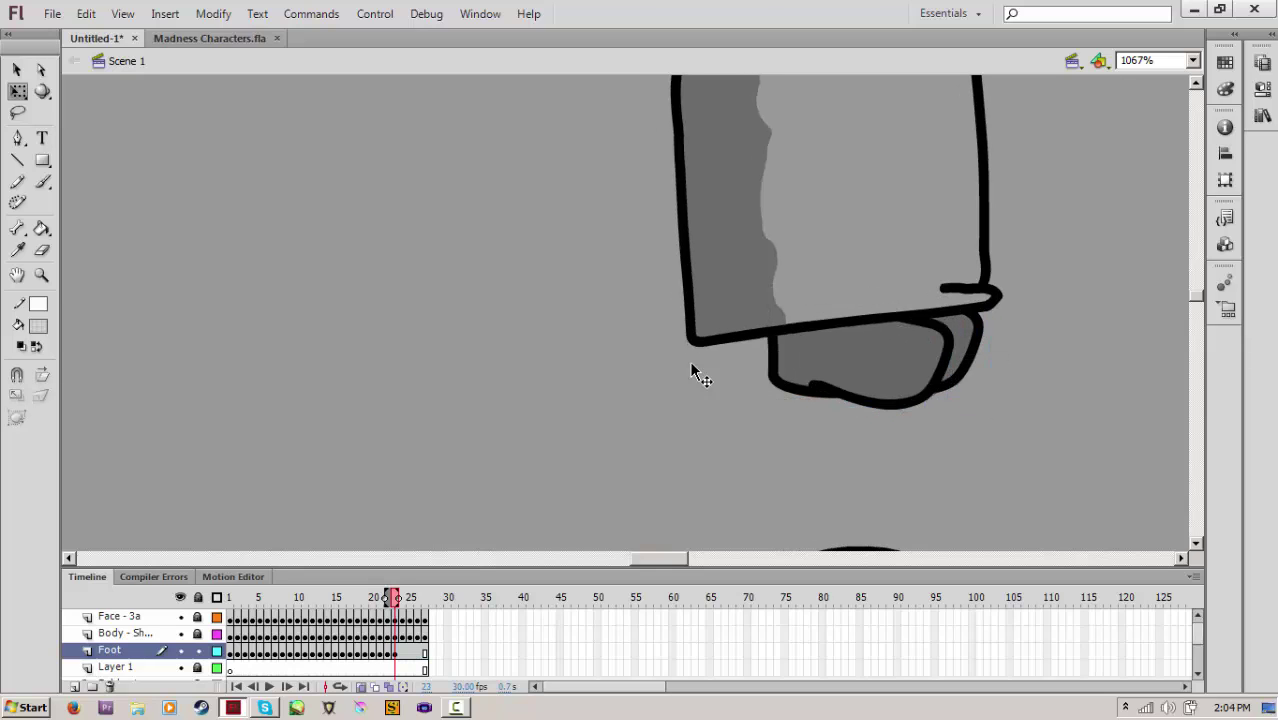
Keyframe the raised copy's feet at frames 24 to 27, sliding the near foot progressively backward and slightly down toward its standing position
key("F6")
key("F6")
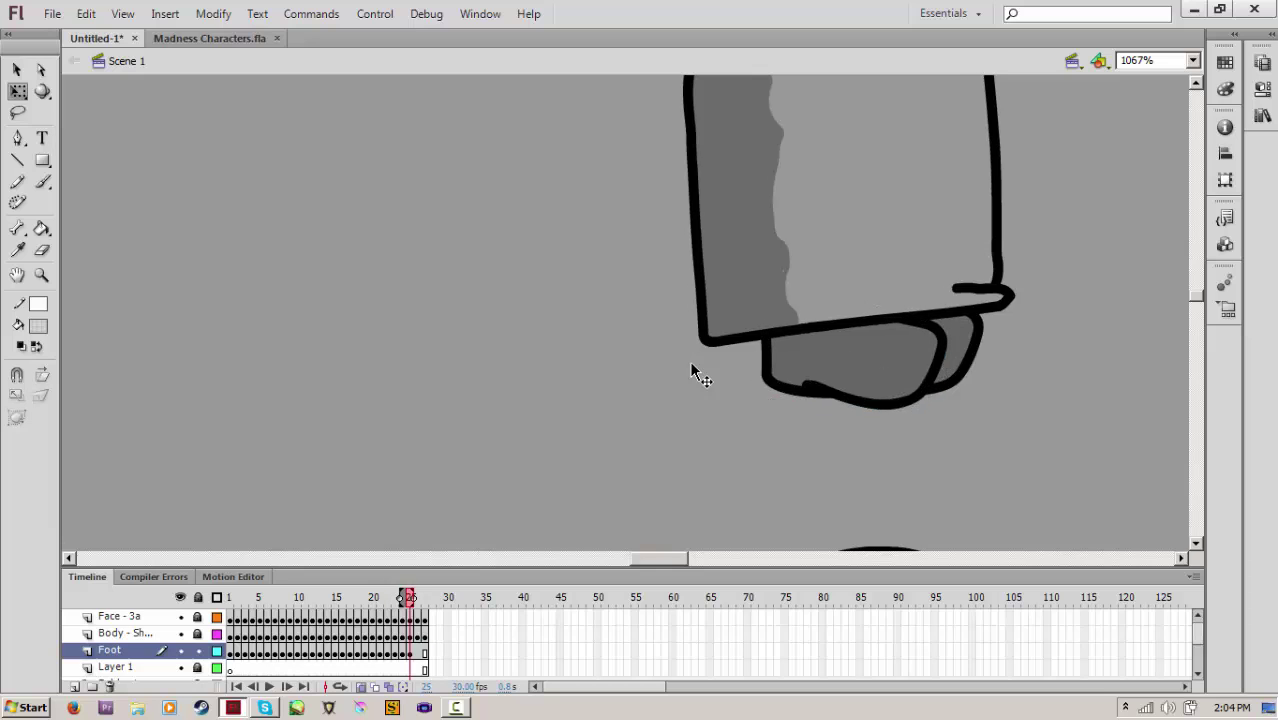
key("F6")
key("Left")
key("Left")
key("Left")
key("Left")
key("Left")
key("Left")
key("Left")
key("Left")
key("Left")
key("Left")
key("Left")
key("Left")
key("Left")
key("Left")
key("Left")
key("Down")
key("Down")
key("Down")
key("Down")
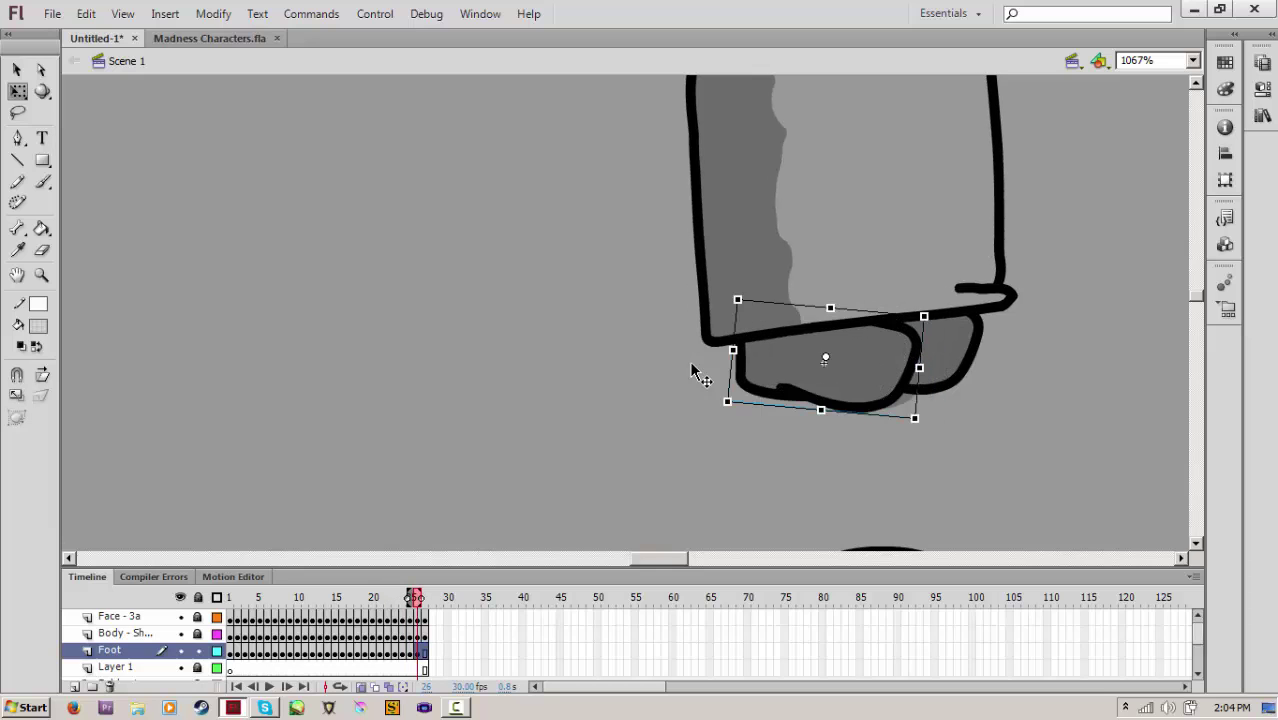
key("F6")
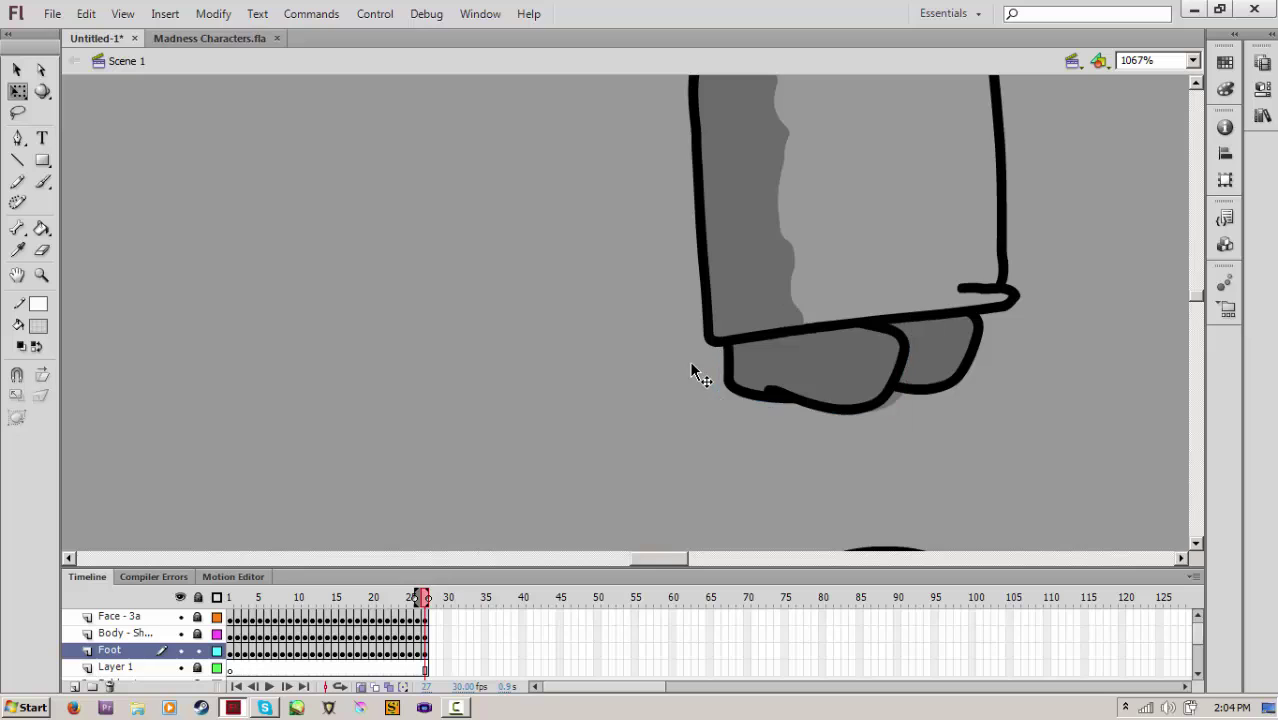
Go back over the raised copy's final frames and push the far foot further forward through frame 27, under the body's front edge
key("comma")
key("comma")
key("comma")
key("comma")
key("comma")
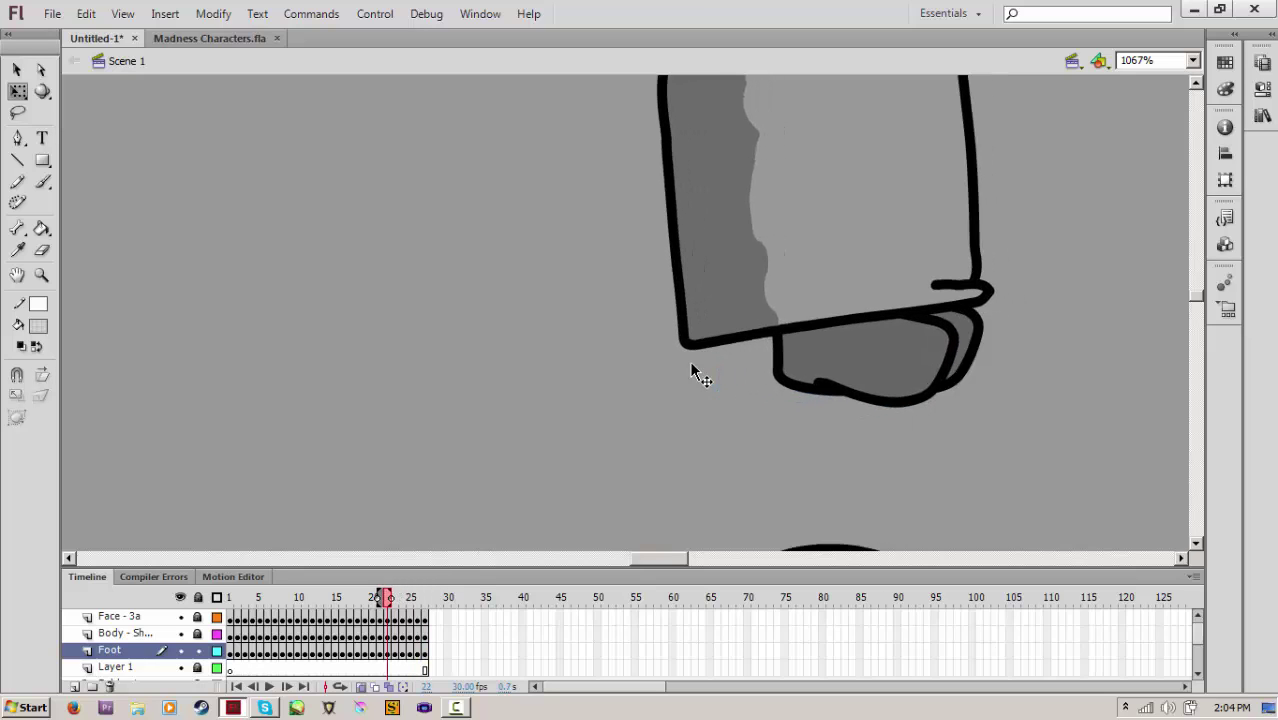
key("period")
key("period")
key("comma")
key("comma")
key("comma")
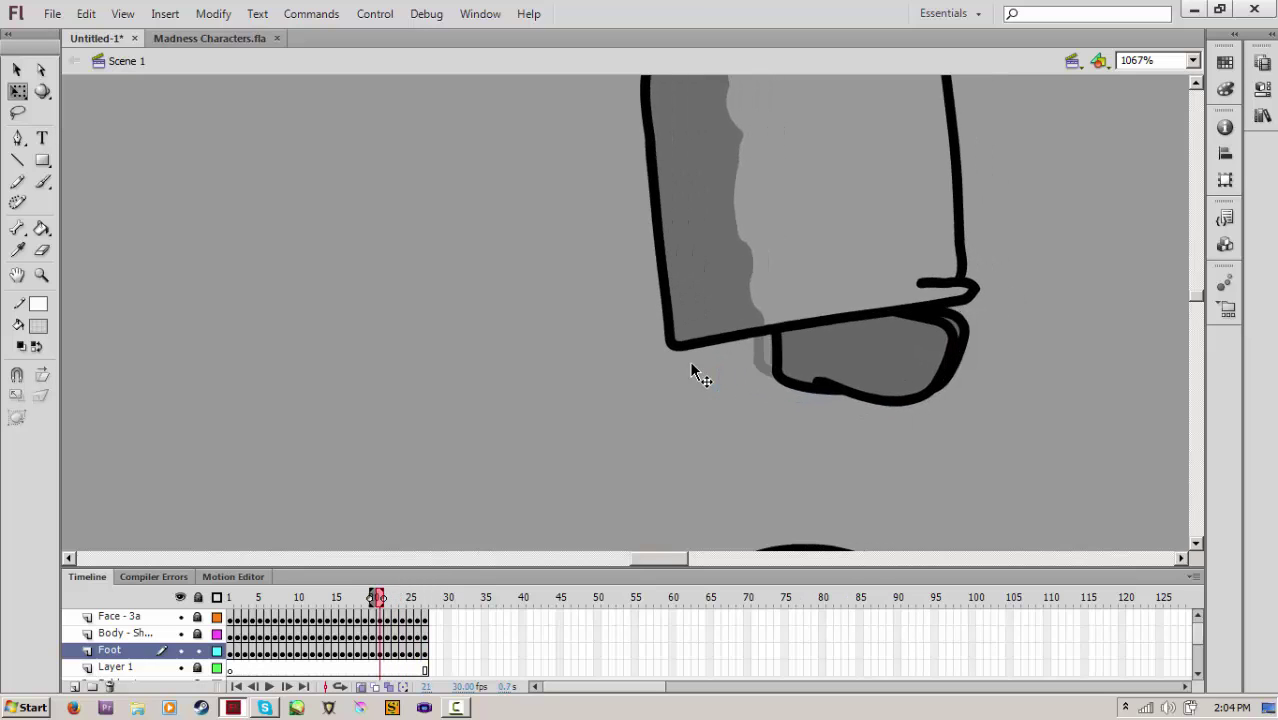
key("period")
key("period")
key("period")
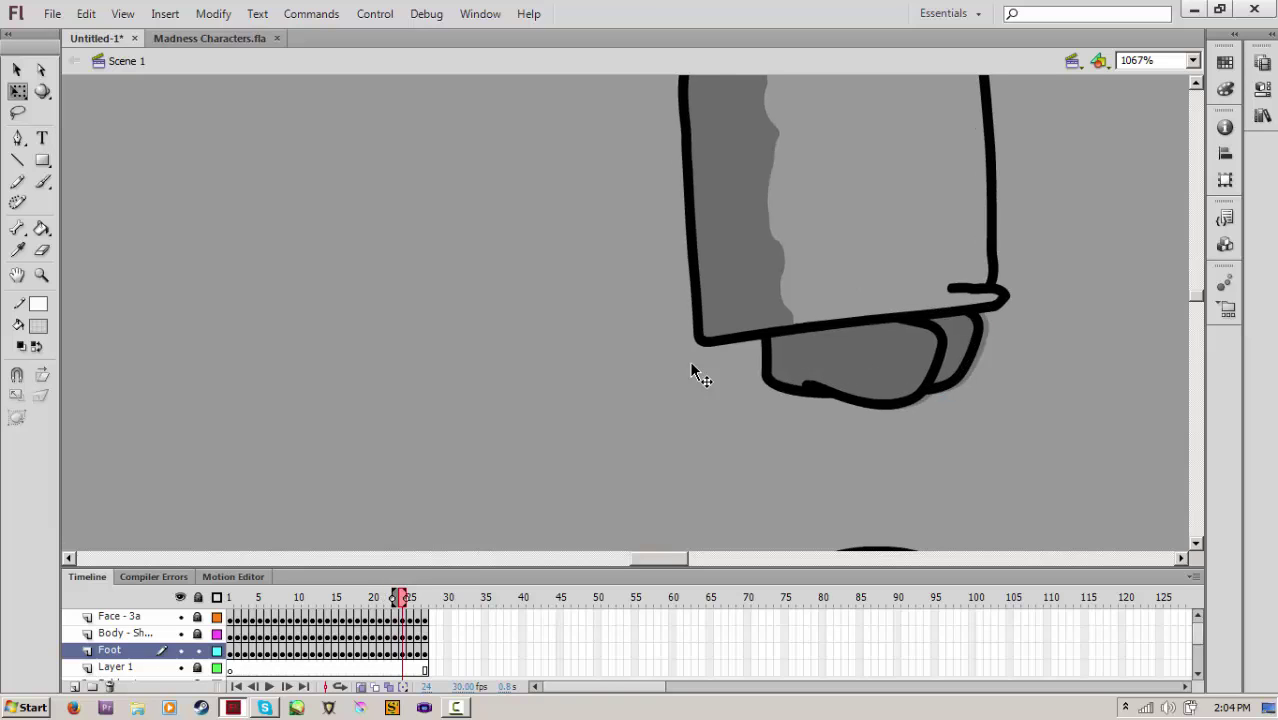
key("period")
key("ctrl+a")
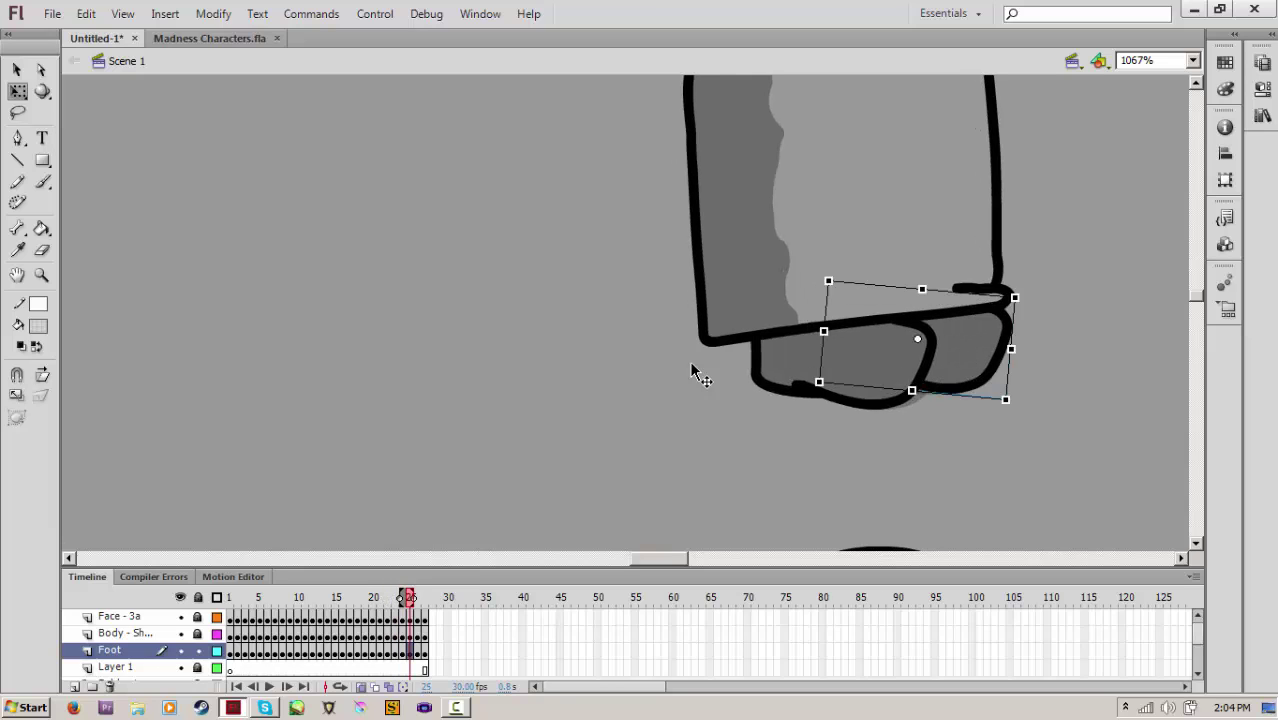
key("period")
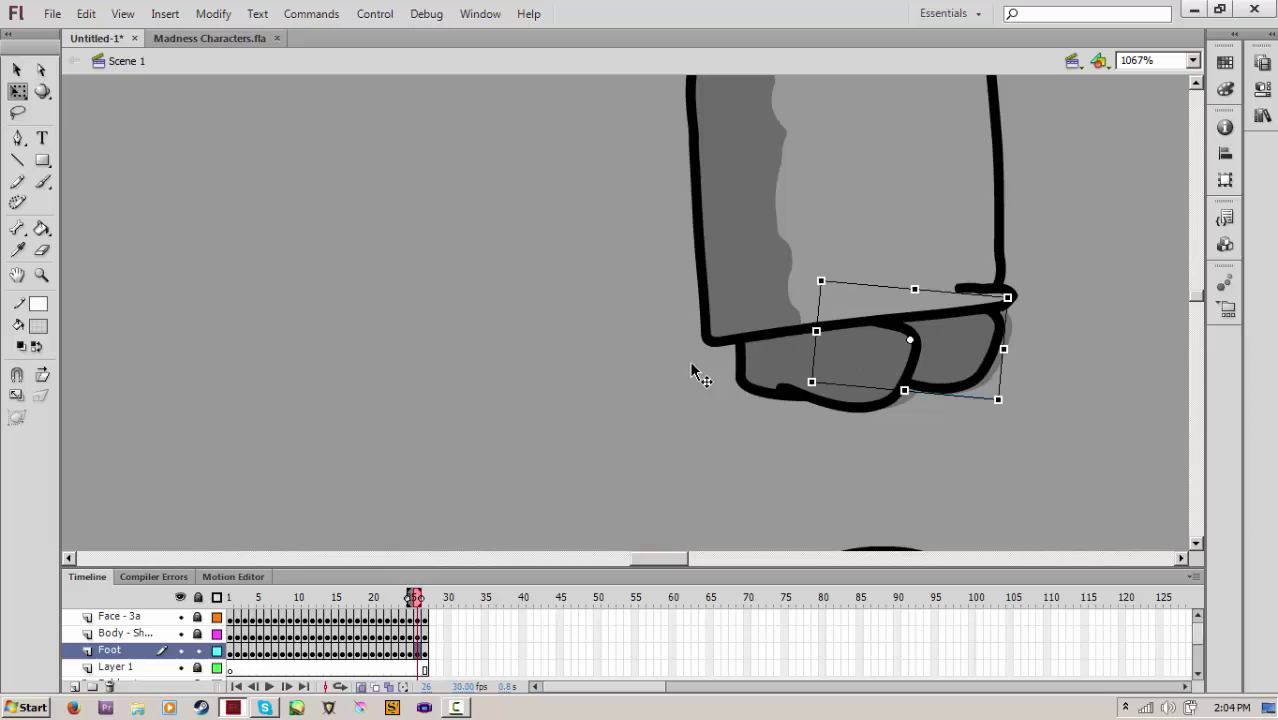
key("period")
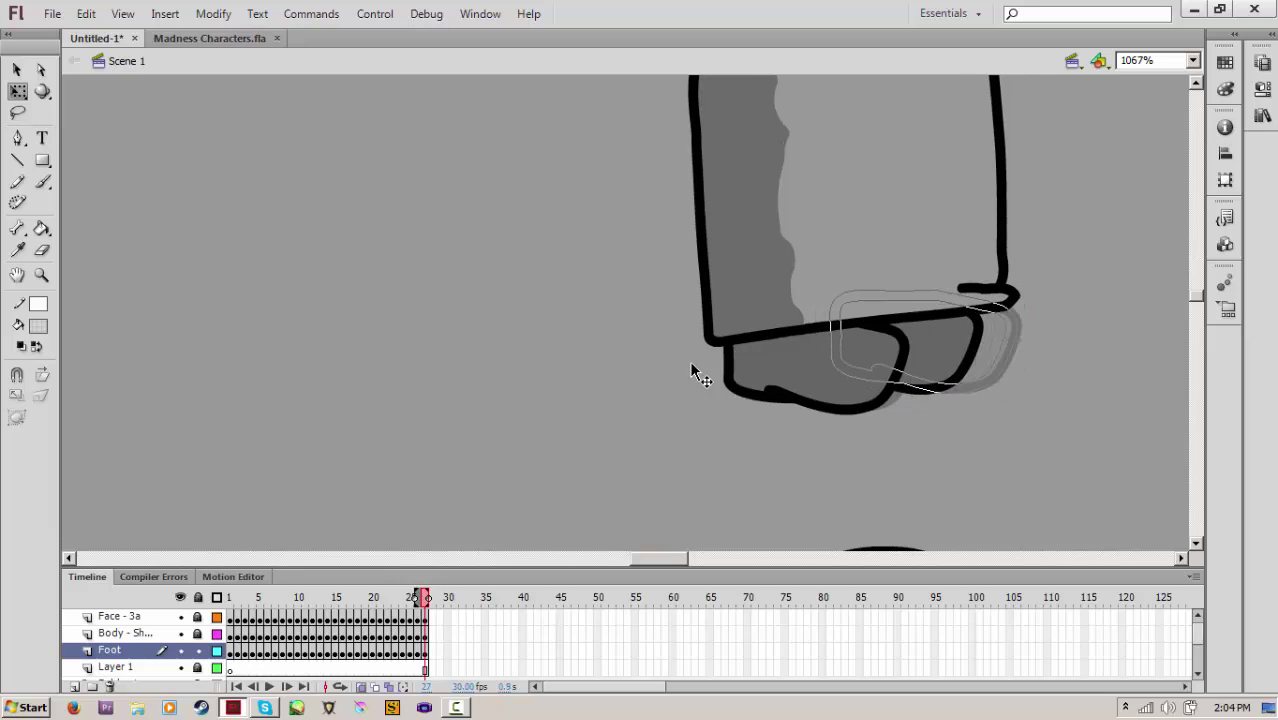
key("ctrl+a")
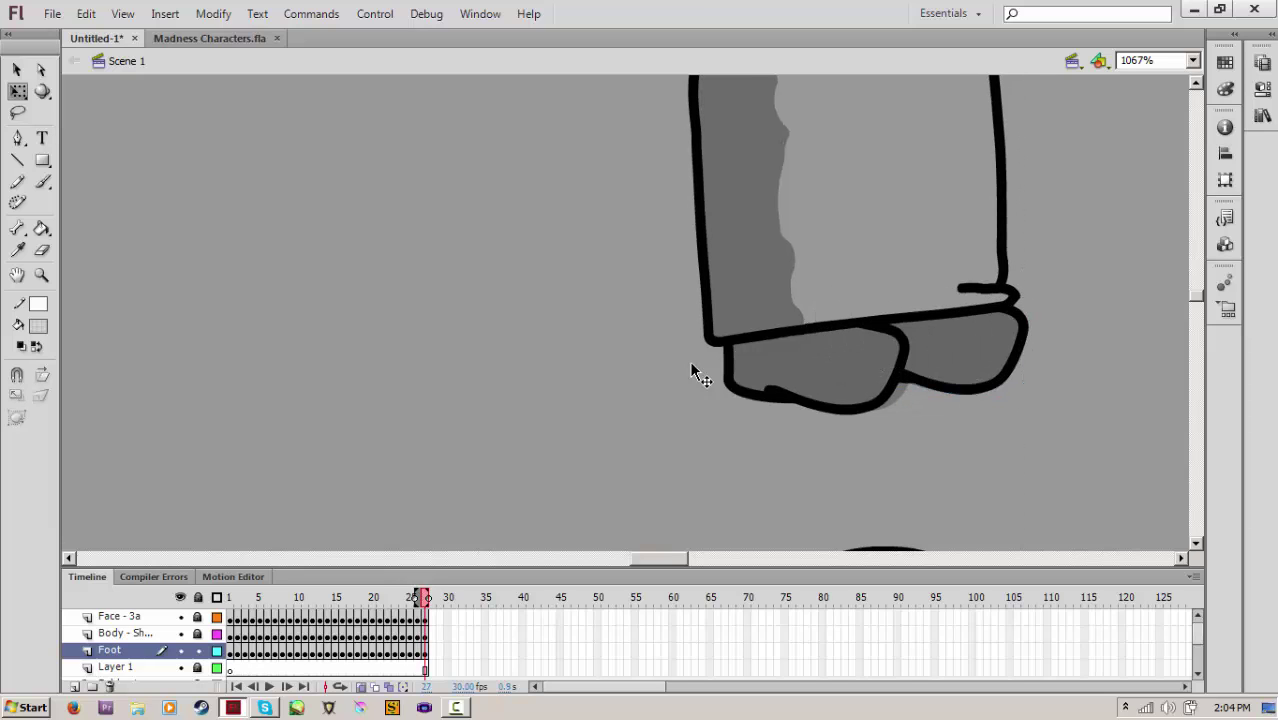
Test the movie and zoom in on the preview to compare the foot movement of both characters, then close it
key("ctrl+Return")
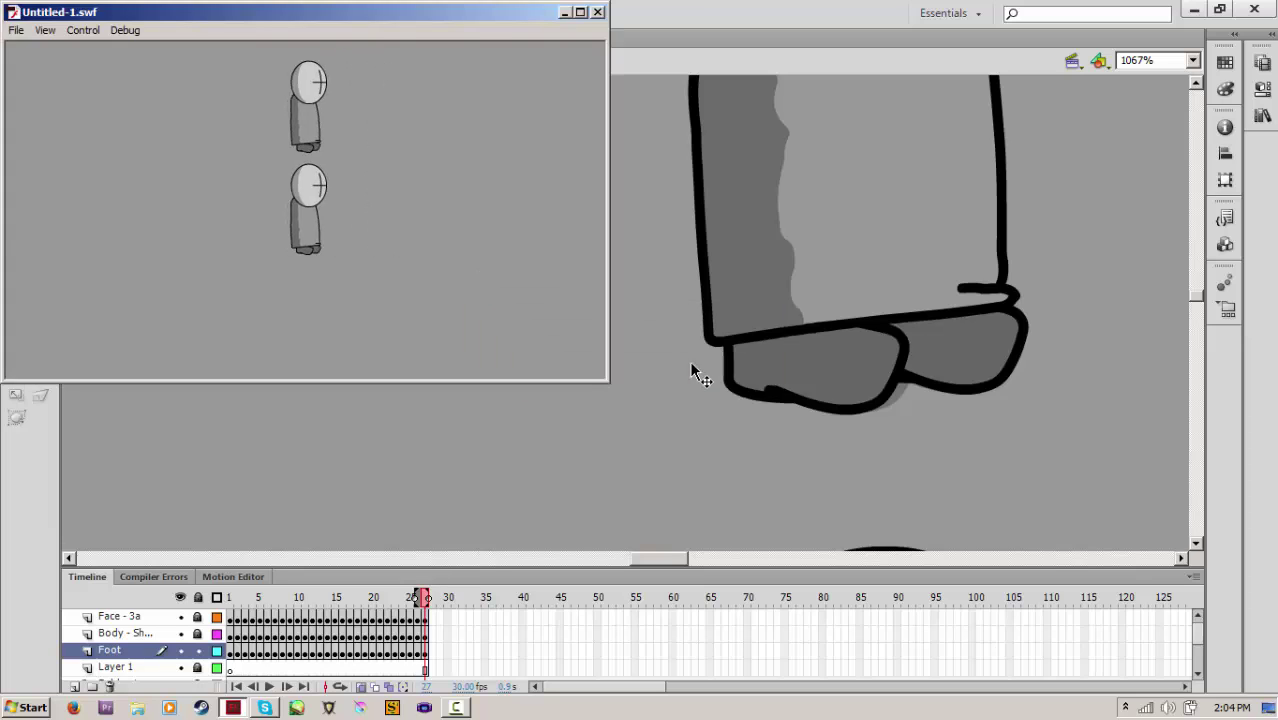
key("alt+v")
key("Up")
key("Return")
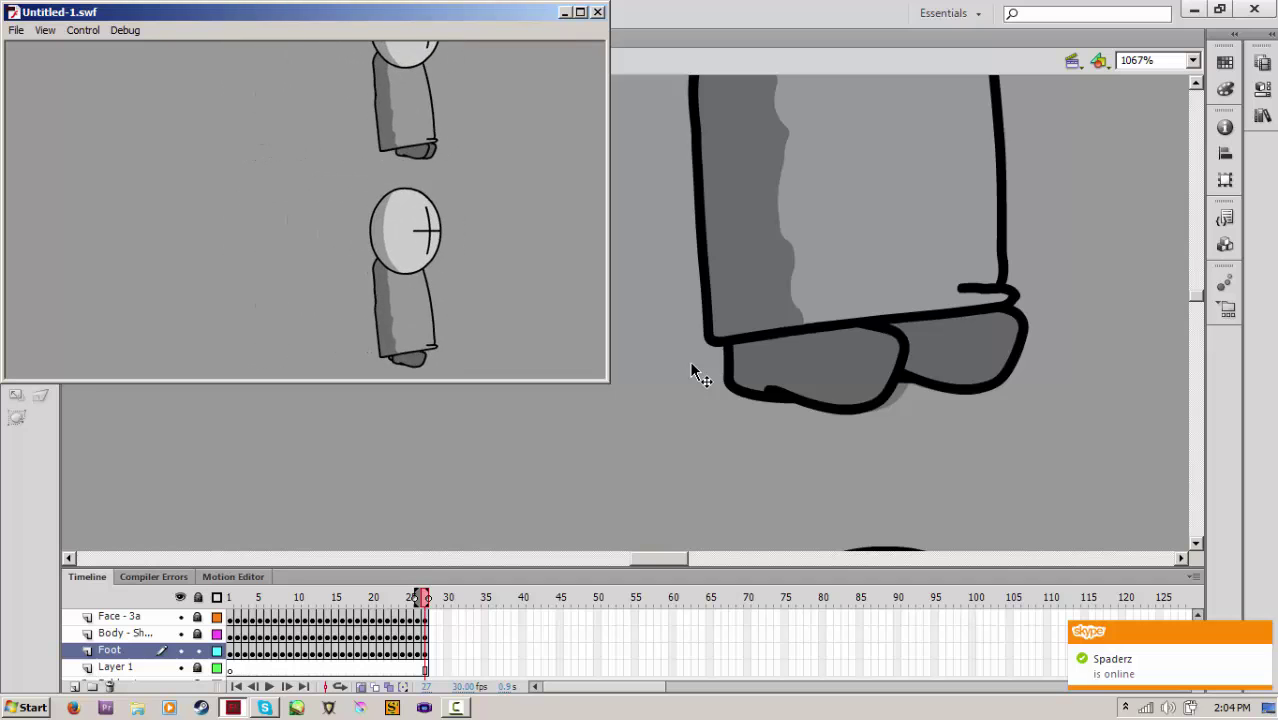
key("ctrl+w")
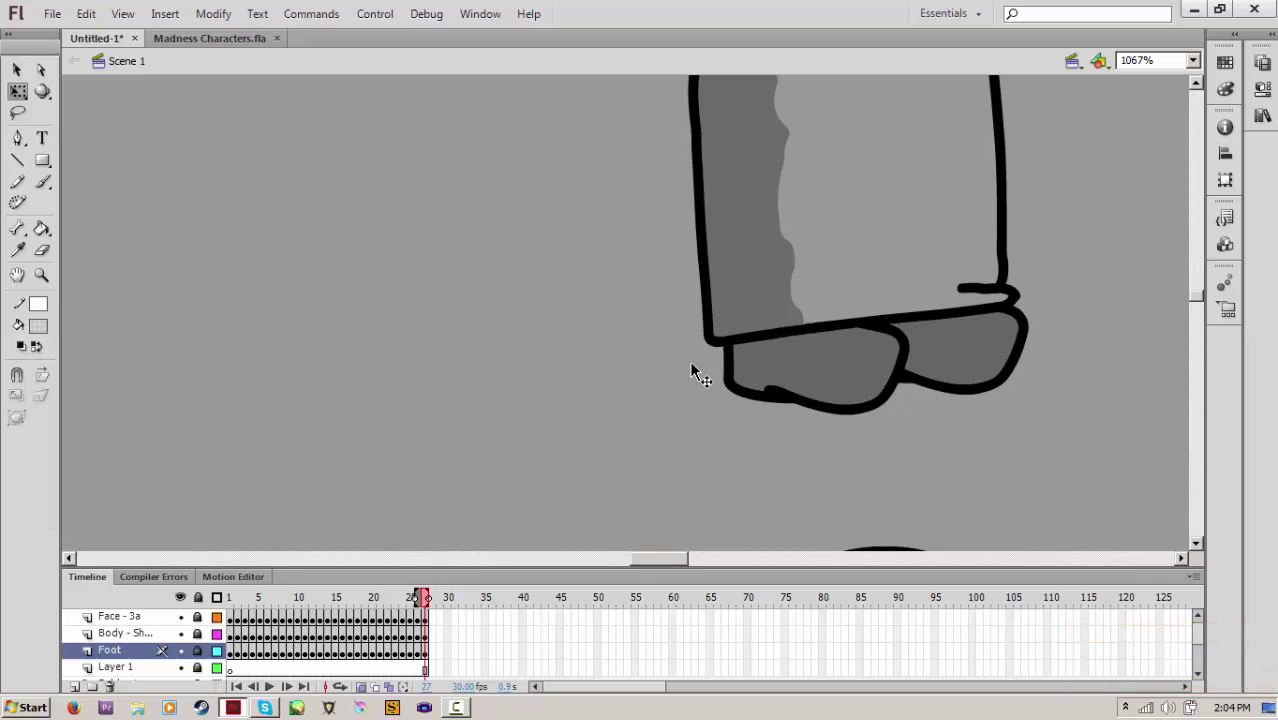
Step back and forth through the raised copy's frames to examine how its single-layer feet move
key("comma")
key("comma")
key("comma")
key("comma")
key("comma")
key("comma")
key("comma")
key("comma")
key("comma")
key("comma")
key("comma")
key("comma")
key("comma")
key("comma")
key("comma")
key("comma")
key("comma")
key("comma")
key("comma")
key("comma")
key("period")
key("period")
key("period")
key("period")
key("period")
key("period")
key("period")
key("period")
key("period")
key("period")
key("period")
key("period")
key("period")
key("period")
key("period")
key("period")
key("comma")
key("comma")
key("comma")
key("comma")
key("comma")
key("comma")
key("comma")
key("comma")
key("comma")
key("comma")
key("comma")
key("comma")
key("comma")
key("comma")
key("comma")
Play the timeline with the original lower character shown whole at 400% zoom
scroll(692, 366, "down", 7)
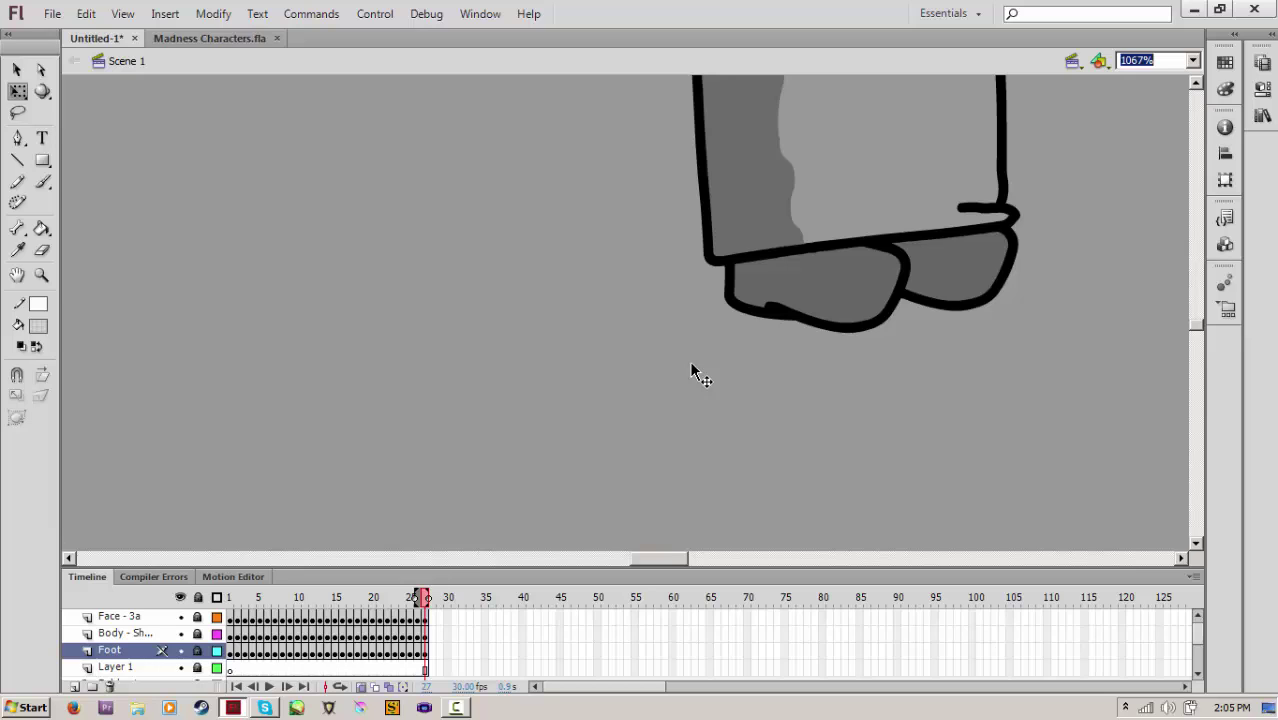
key("Down")
key("Return")
scroll(690, 370, "up", 3)
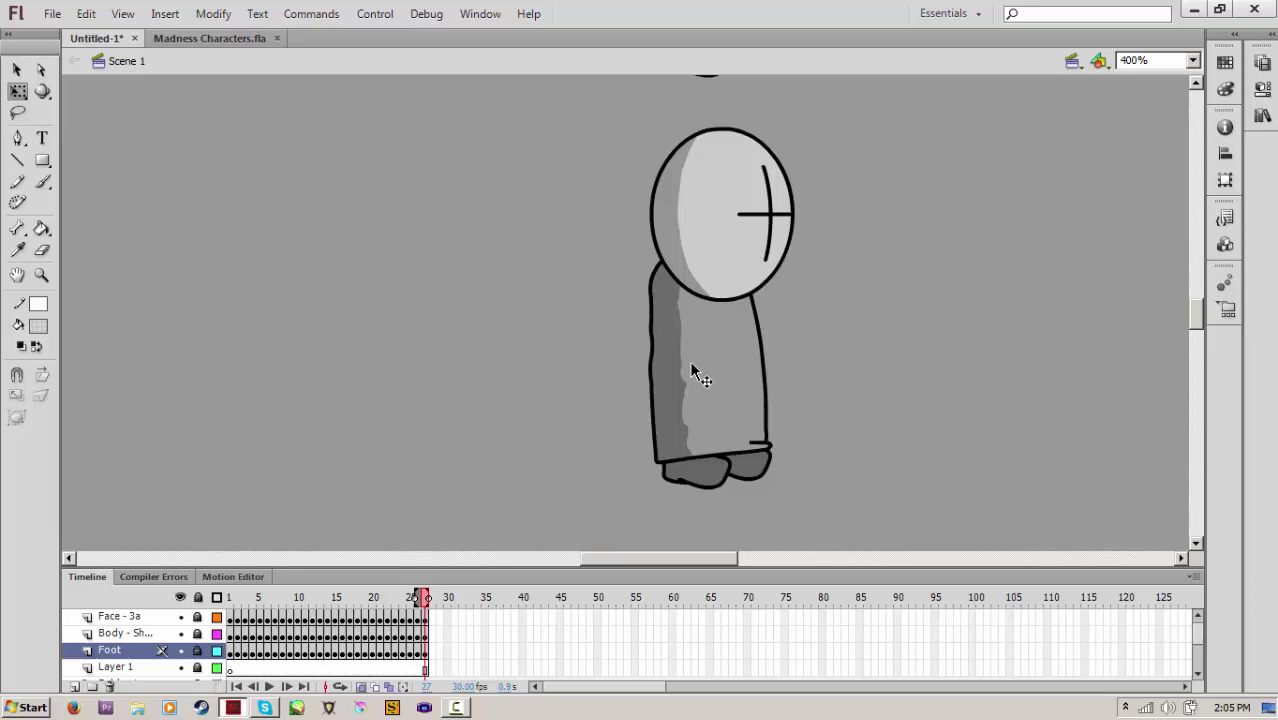
key("Return")
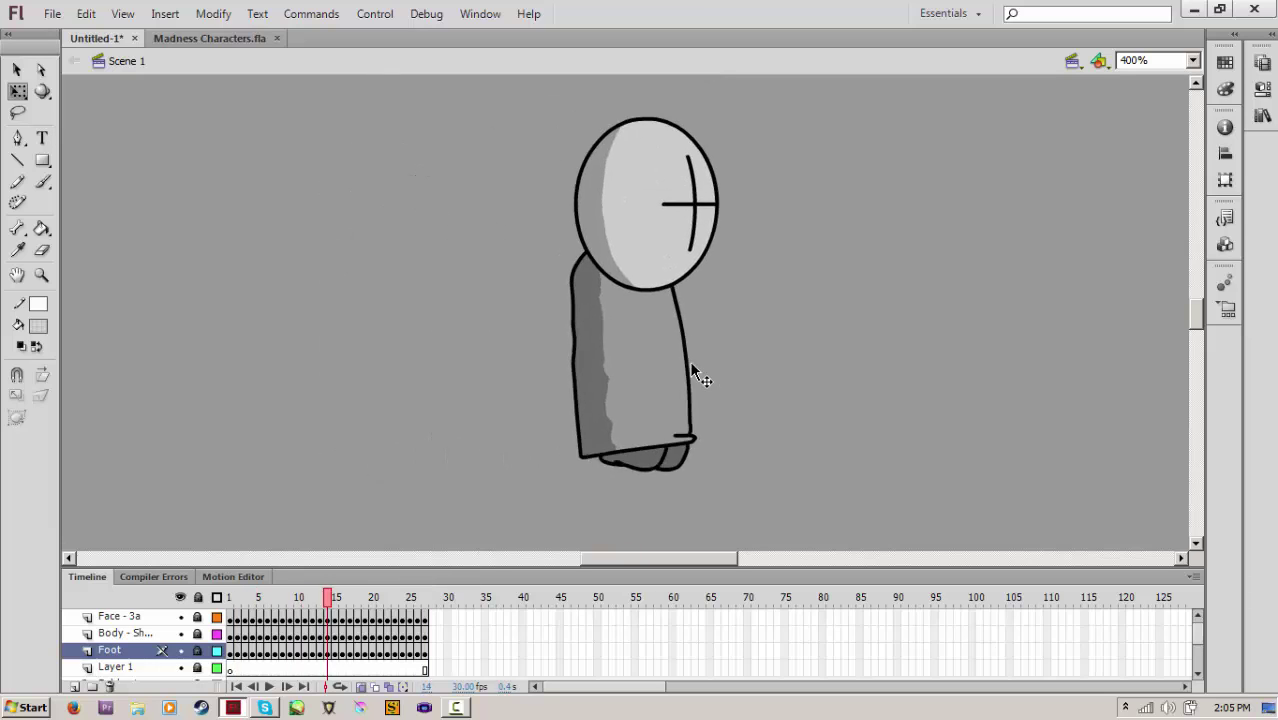
Step back and forth through the original character's frames to examine its separately layered feet, and replay the animation
key("comma")
key("comma")
key("comma")
key("comma")
key("comma")
key("comma")
key("comma")
key("comma")
key("comma")
key("comma")
key("comma")
key("comma")
key("comma")
key("comma")
key("comma")
key("comma")
key("comma")
key("comma")
key("comma")
key("comma")
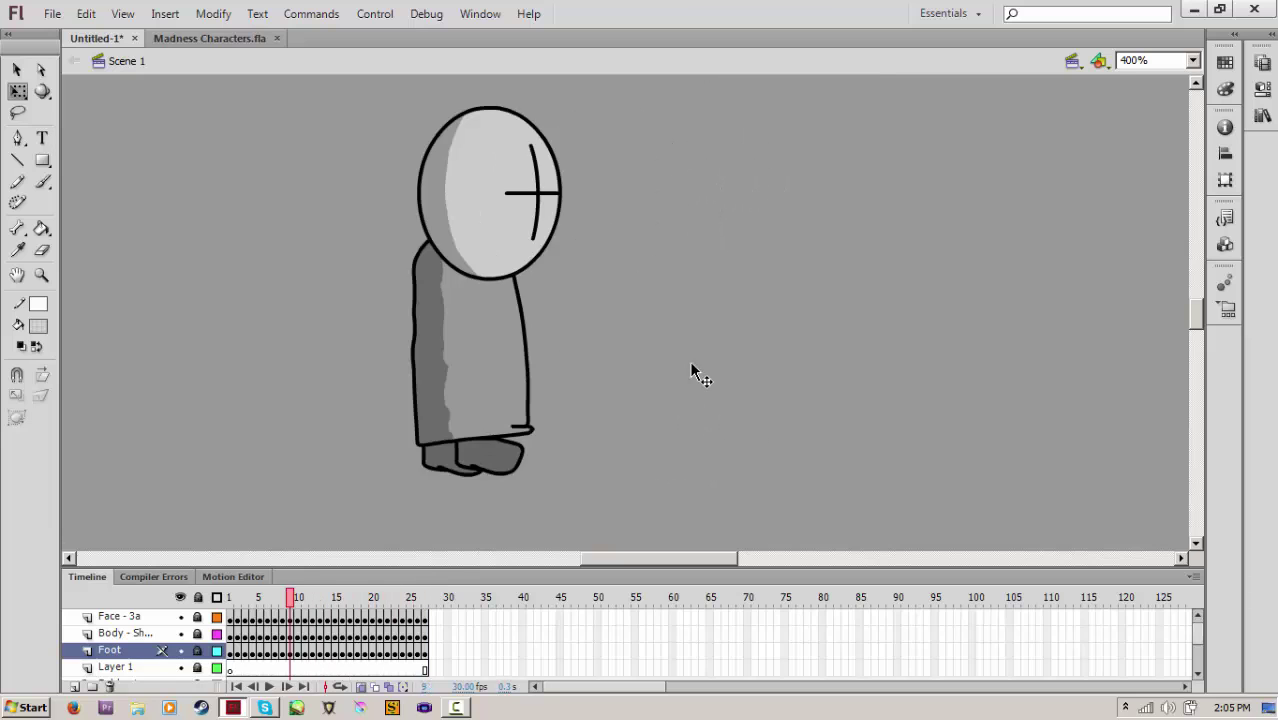
key("period")
key("period")
key("period")
key("period")
key("period")
key("period")
key("period")
key("period")
key("period")
key("period")
key("period")
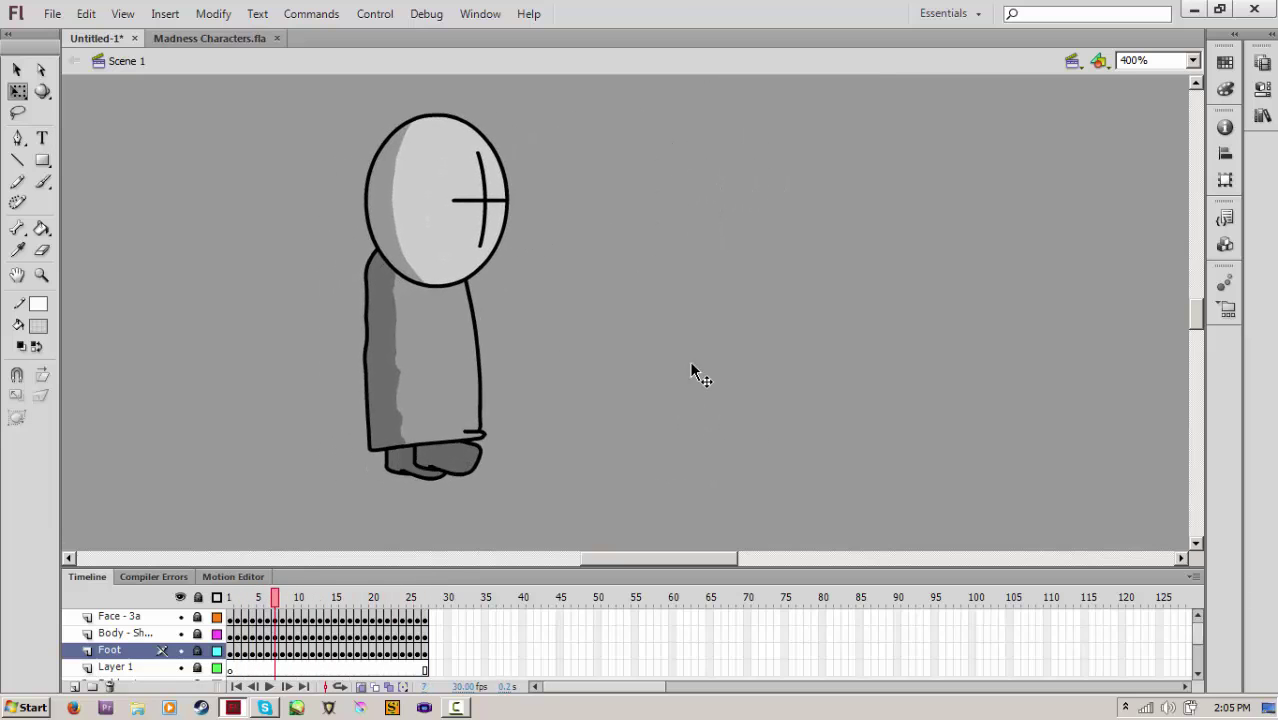
key("period")
key("period")
key("period")
key("period")
key("period")
key("period")
key("period")
key("period")
key("period")
key("period")
key("period")
key("period")
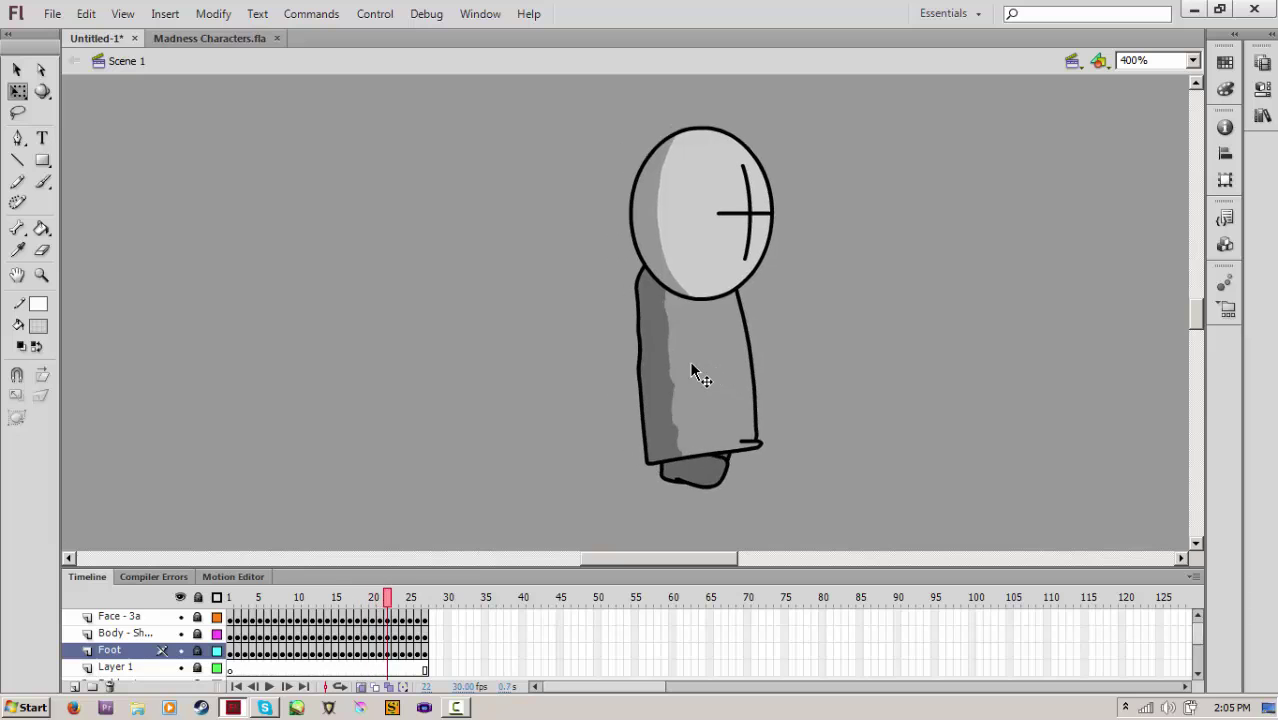
key("comma")
key("comma")
key("comma")
key("comma")
key("comma")
key("comma")
key("comma")
key("comma")
key("comma")
key("comma")
key("comma")
key("comma")
key("comma")
key("comma")
key("comma")
key("comma")
key("comma")
key("comma")
key("comma")
key("comma")
key("comma")
key("comma")
key("comma")
key("comma")
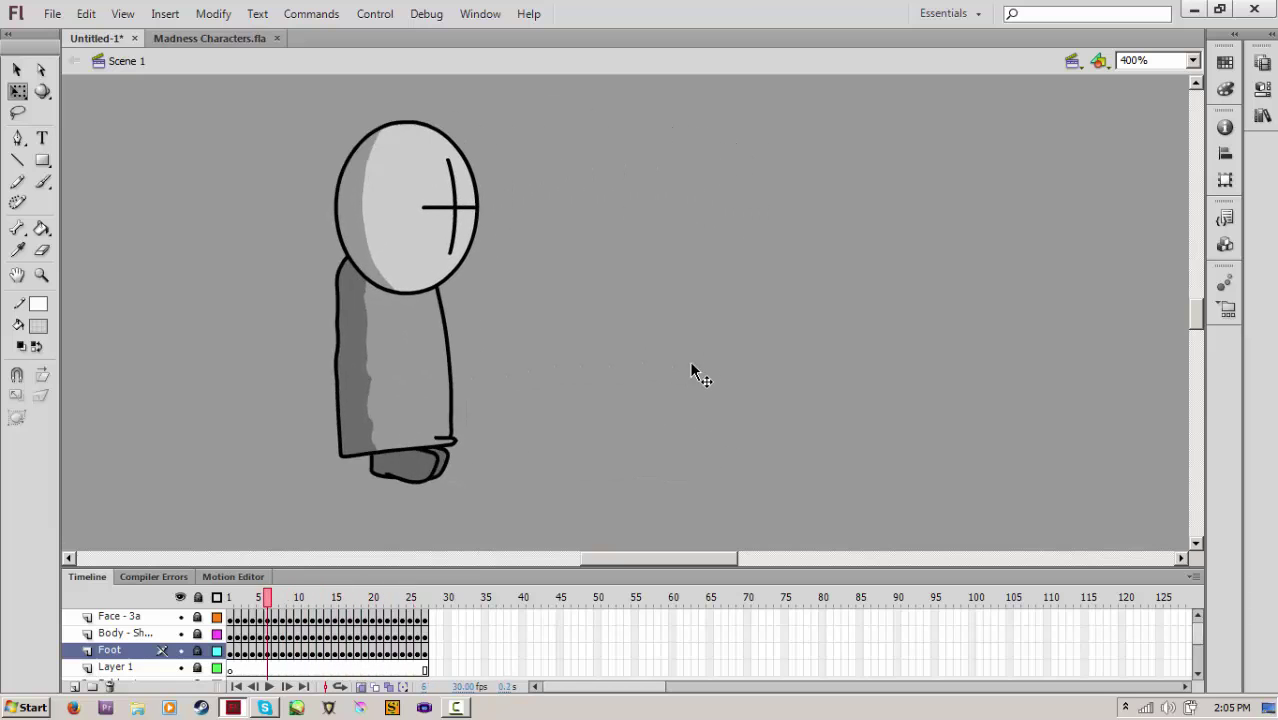
key("Return")
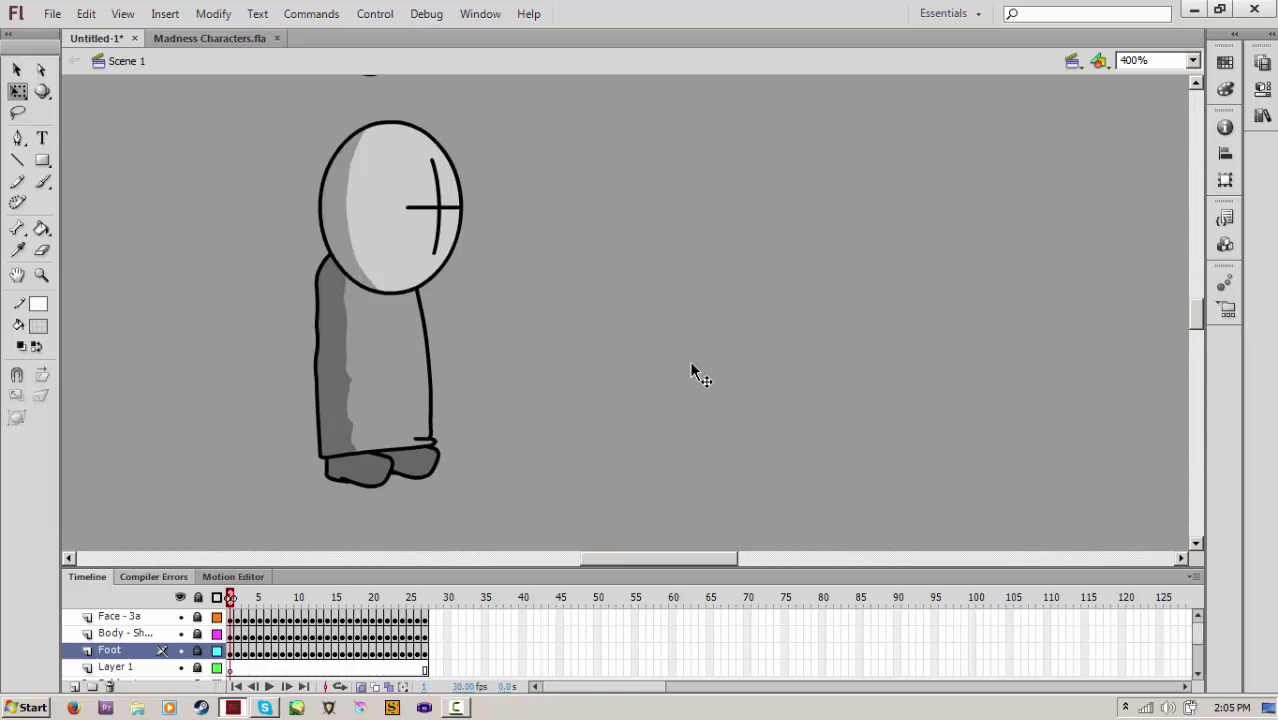
Test the movie, zoom in on the preview of both characters and move the preview window toward the middle of the stage
key("ctrl+Return")
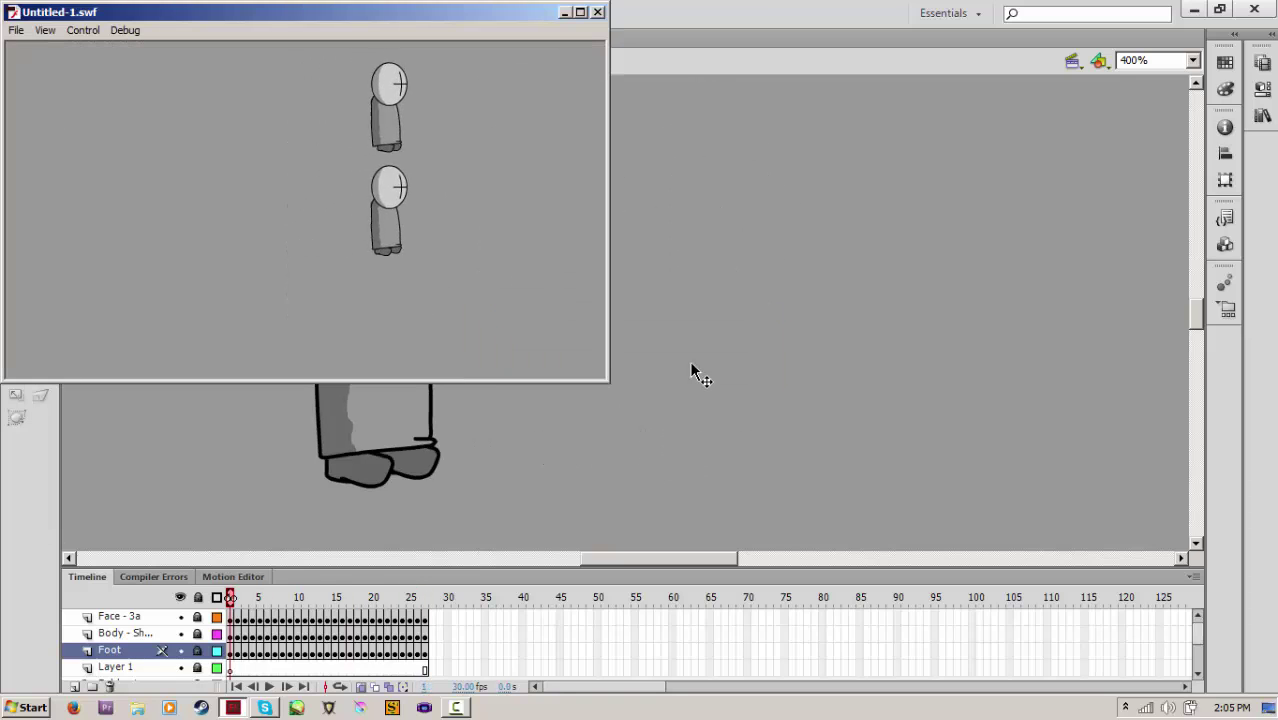
key("alt+v")
key("Return")
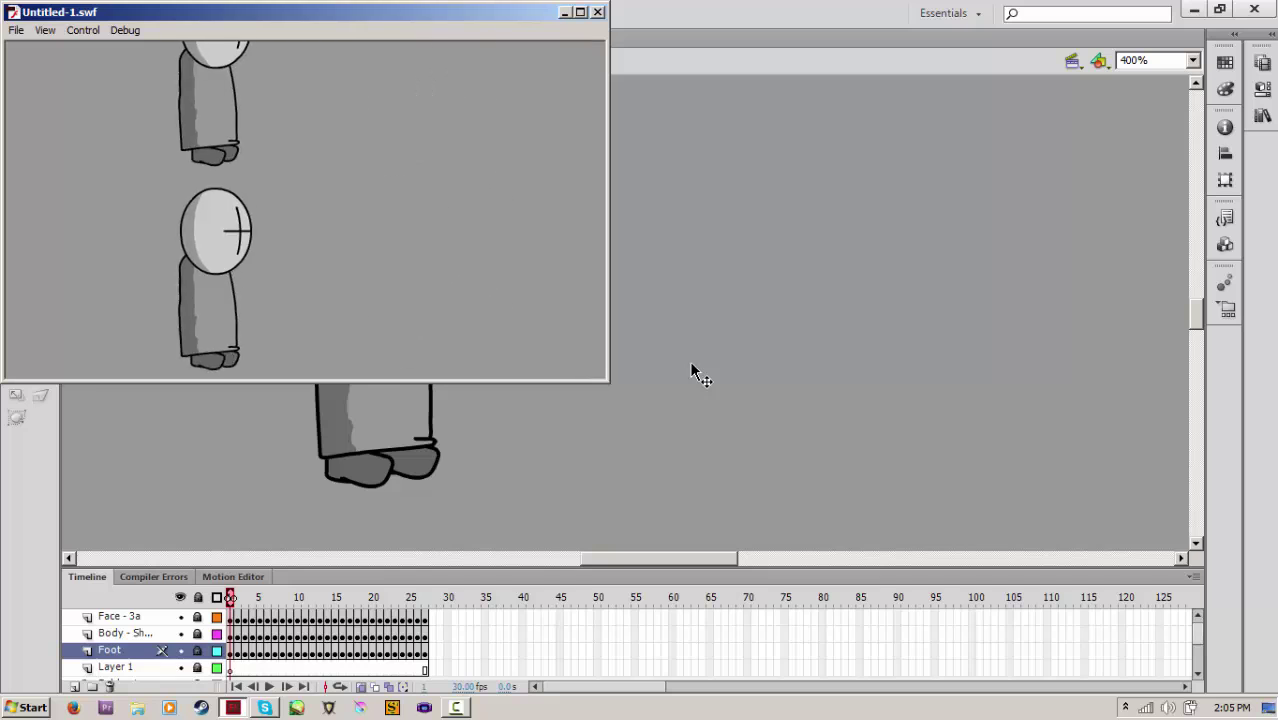
left_click_drag(300, 12, 518, 13)
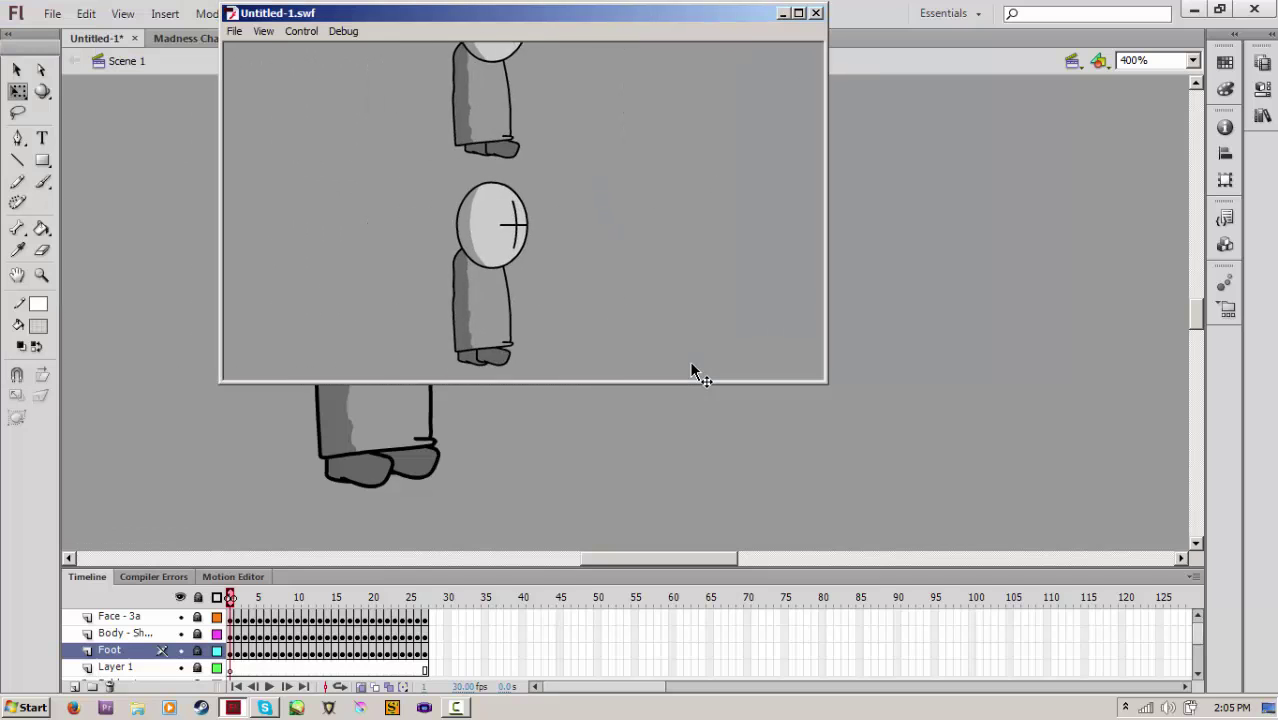